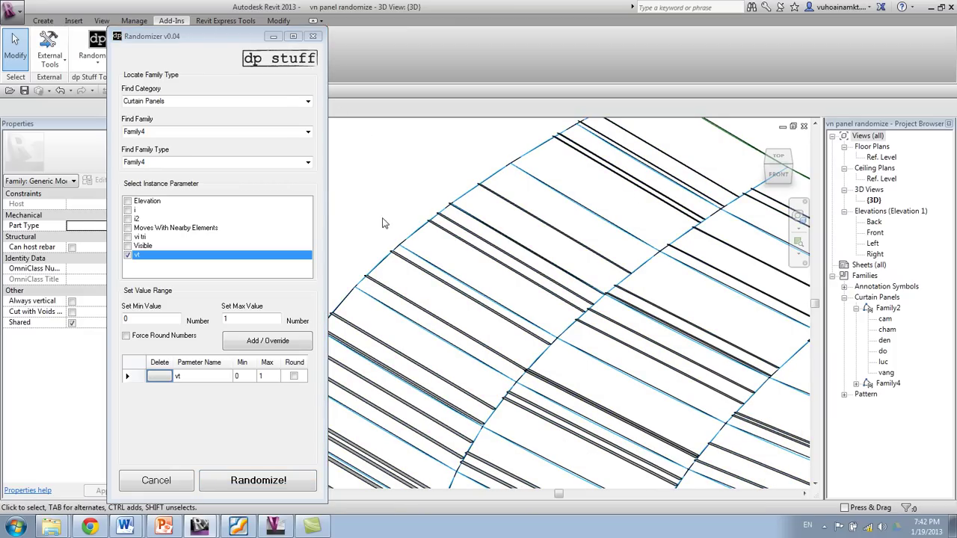
Examine the curtain panels along the curved surface's edge and the family types available for one of them.
{"action": "scroll", "coordinate": [398, 235], "scroll_direction": "down", "scroll_amount": 2}
{"action": "scroll", "coordinate": [642, 357], "scroll_direction": "down", "scroll_amount": 3}
{"action": "middle_click_drag", "start_coordinate": [627, 411], "coordinate": [552, 403], "text": "shift"}
{"action": "middle_click_drag", "start_coordinate": [551, 403], "coordinate": [359, 459]}
{"action": "scroll", "coordinate": [632, 233], "scroll_direction": "up", "scroll_amount": 5}
{"action": "left_click", "coordinate": [633, 268]}
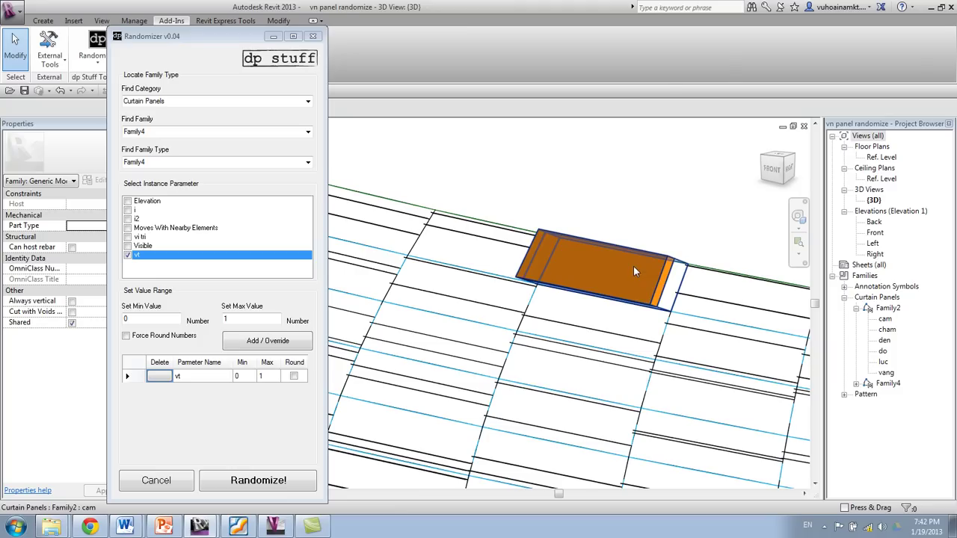
{"action": "left_click", "coordinate": [64, 163]}
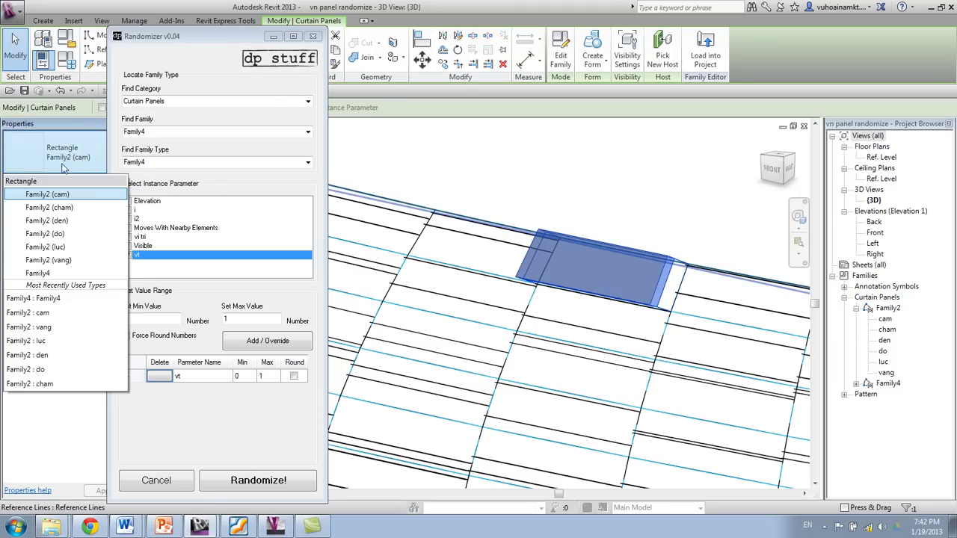
{"action": "left_click", "coordinate": [604, 224]}
{"action": "scroll", "coordinate": [629, 208], "scroll_direction": "down", "scroll_amount": 1}
{"action": "left_click", "coordinate": [628, 208]}
{"action": "scroll", "coordinate": [628, 195], "scroll_direction": "down", "scroll_amount": 5}
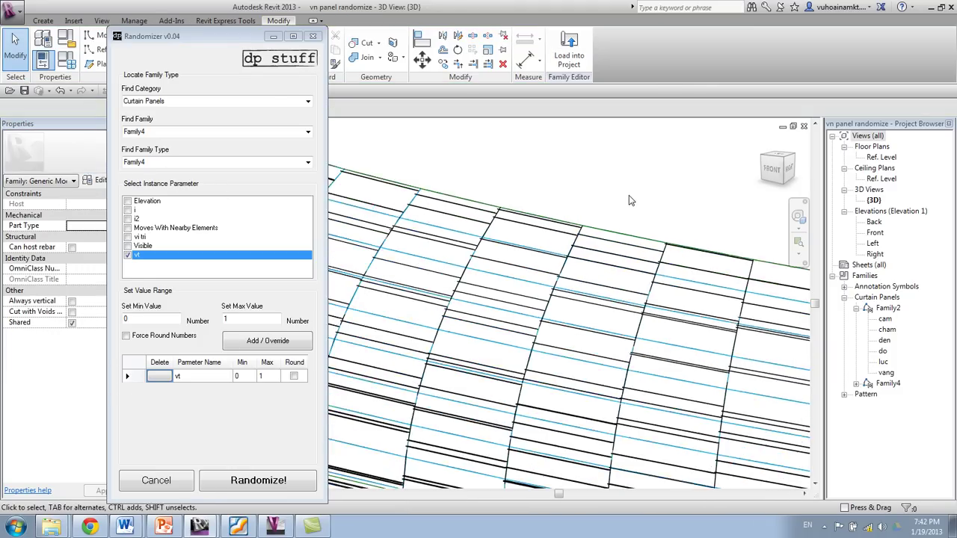
{"action": "middle_click_drag", "start_coordinate": [687, 365], "coordinate": [606, 467], "text": "shift"}
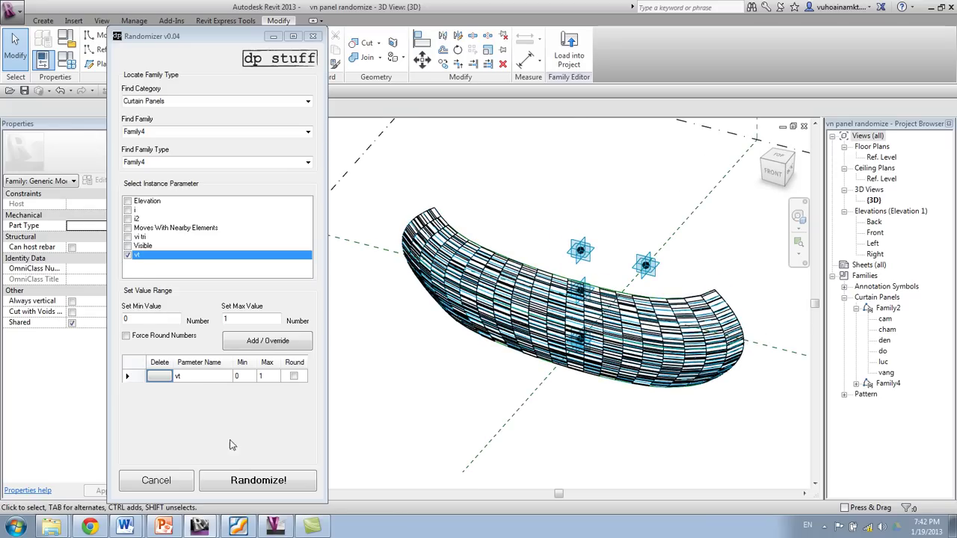
Randomize the vt parameter of the Family4 curtain panels between 0 and 1, and close the Randomizer.
{"action": "left_click", "coordinate": [243, 482]}
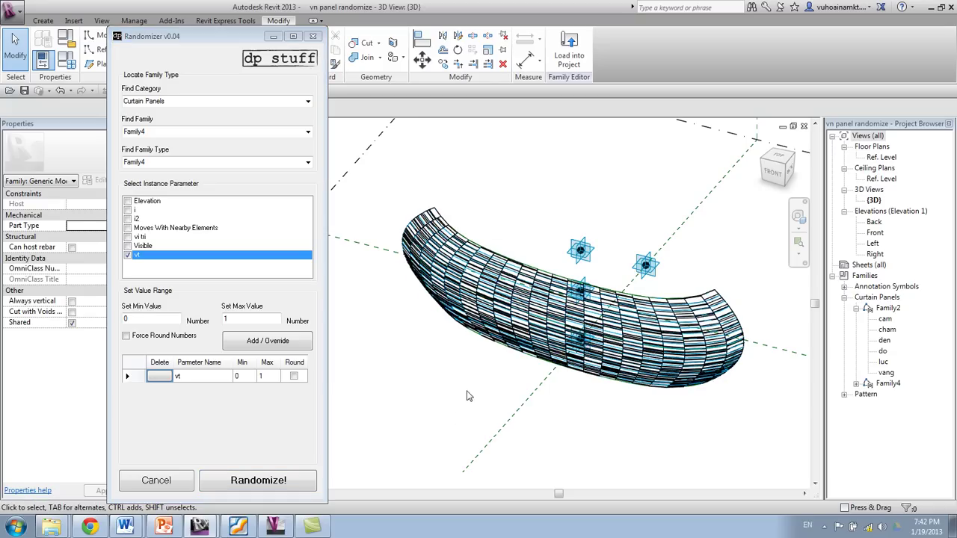
{"action": "middle_click_drag", "start_coordinate": [429, 360], "coordinate": [439, 419]}
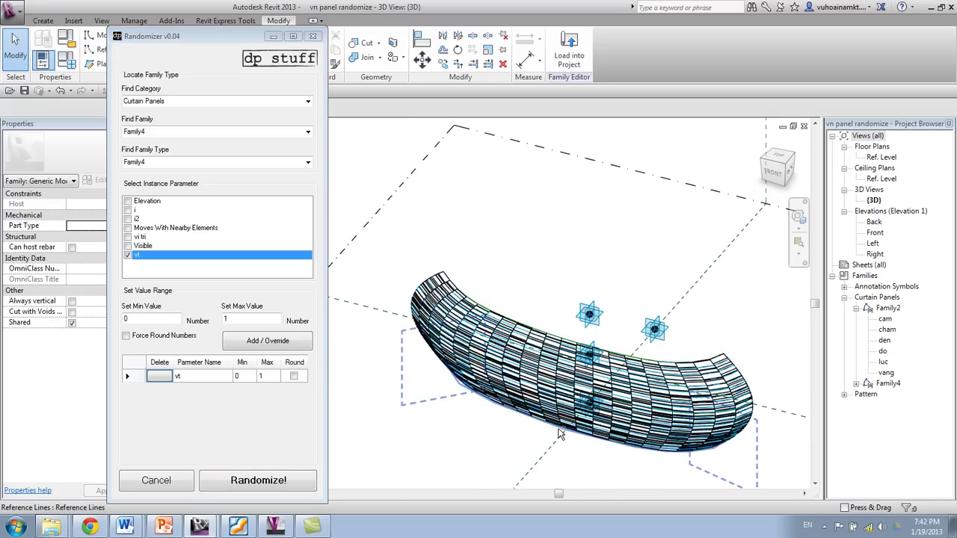
{"action": "middle_click_drag", "start_coordinate": [492, 434], "coordinate": [396, 464], "text": "shift"}
{"action": "left_click", "coordinate": [312, 36]}
{"action": "middle_click_drag", "start_coordinate": [437, 315], "coordinate": [338, 317], "text": "shift"}
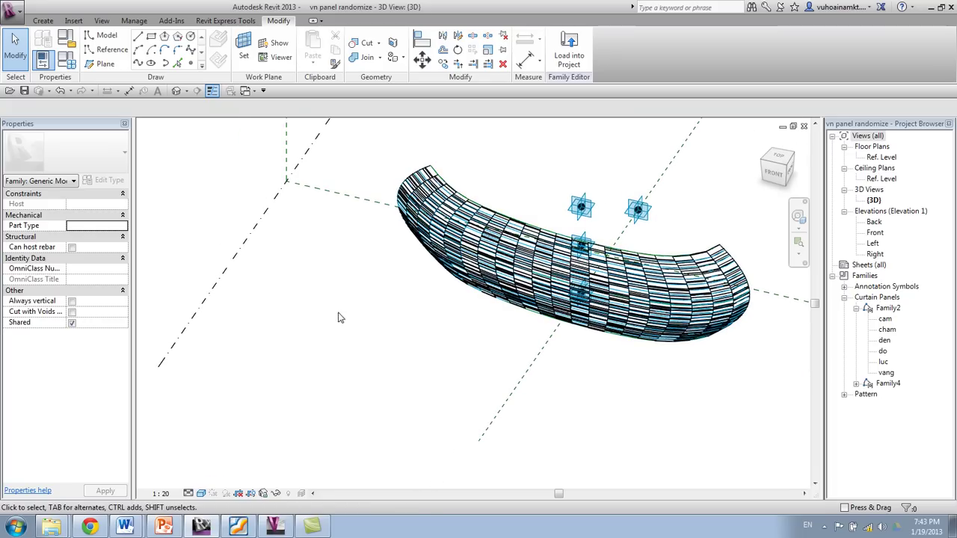
Create a new family from the Metric Curtain Panel Pattern Based template.
{"action": "left_click", "coordinate": [14, 14]}
{"action": "mouse_move", "coordinate": [45, 53]}
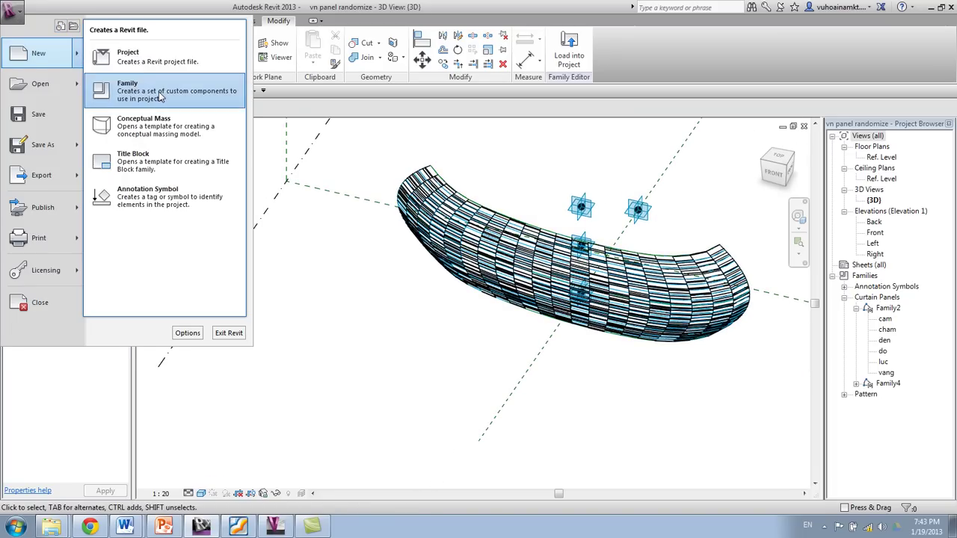
{"action": "left_click", "coordinate": [159, 91]}
{"action": "left_click", "coordinate": [198, 174]}
{"action": "scroll", "coordinate": [215, 189], "scroll_direction": "down", "scroll_amount": 2}
{"action": "left_click", "coordinate": [209, 177]}
{"action": "left_click", "coordinate": [211, 119]}
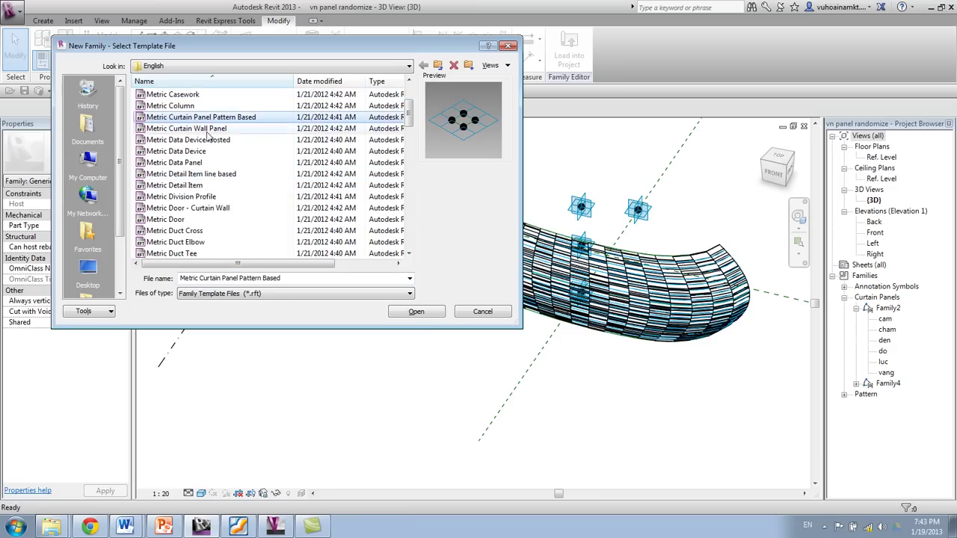
{"action": "left_click", "coordinate": [203, 208]}
{"action": "scroll", "coordinate": [209, 180], "scroll_direction": "up", "scroll_amount": 2}
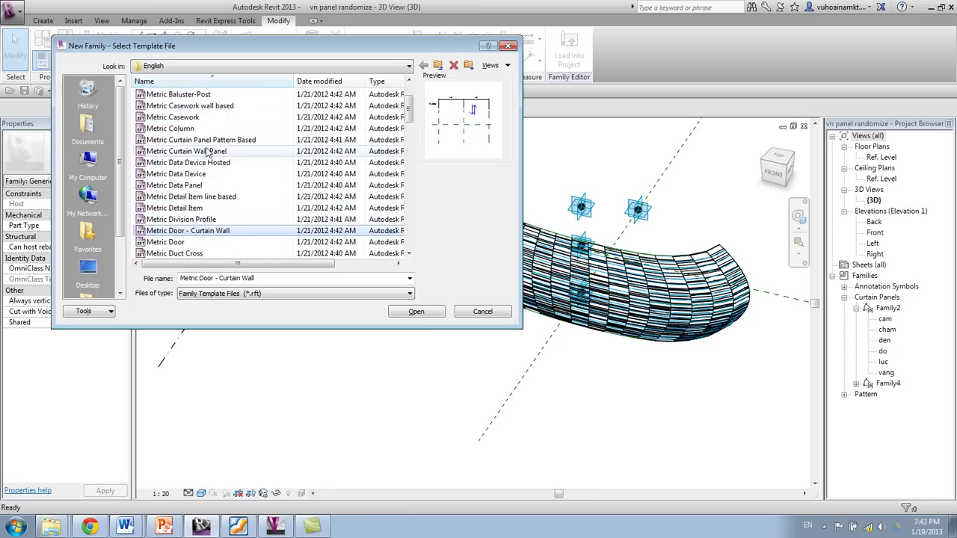
{"action": "left_click", "coordinate": [200, 140]}
{"action": "left_click", "coordinate": [416, 311]}
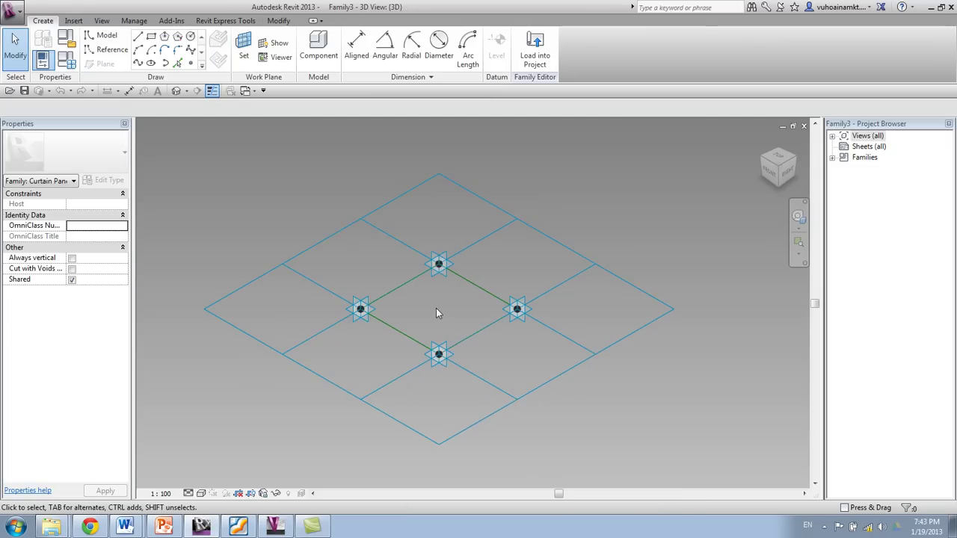
Place four reference points on the central panel cell, two on each of two opposite reference lines.
{"action": "mouse_move", "coordinate": [437, 313]}
{"action": "middle_mouse_down", "text": "shift"}
{"action": "mouse_move", "coordinate": [449, 331]}
{"action": "mouse_move", "coordinate": [454, 437]}
{"action": "mouse_move", "coordinate": [439, 309]}
{"action": "middle_mouse_up", "text": "shift"}
{"action": "scroll", "coordinate": [440, 309], "scroll_direction": "up", "scroll_amount": 2}
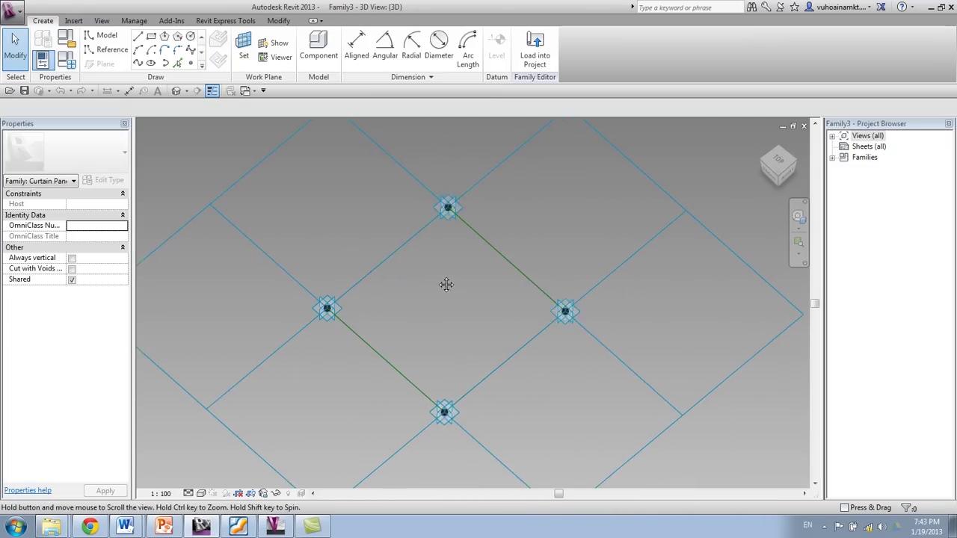
{"action": "left_click", "coordinate": [190, 63]}
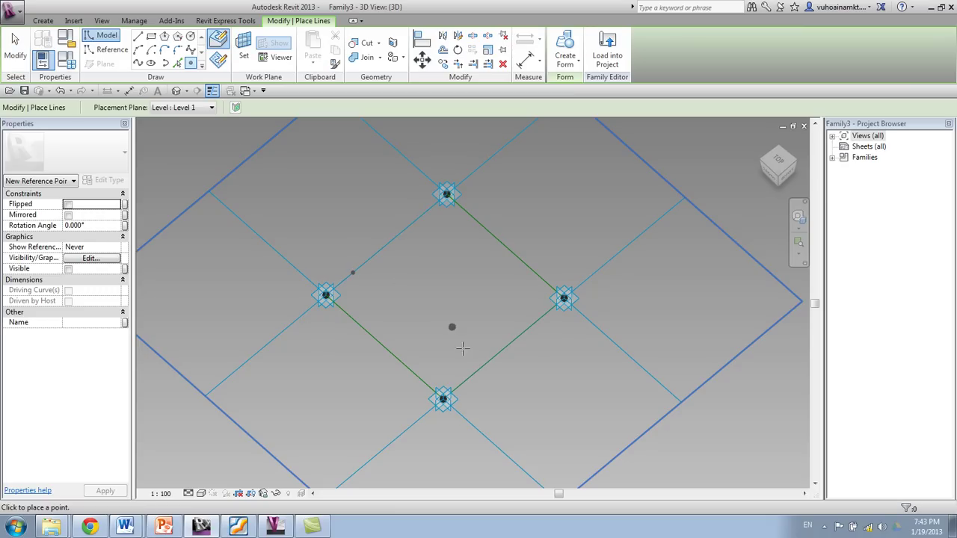
{"action": "left_click", "coordinate": [469, 378]}
{"action": "left_click", "coordinate": [407, 228]}
{"action": "left_click", "coordinate": [517, 338]}
{"action": "key", "text": "Escape"}
Inspect the hosting and measurement direction of the new reference points on the two opposite reference lines.
{"action": "left_click_drag", "start_coordinate": [345, 257], "coordinate": [368, 284]}
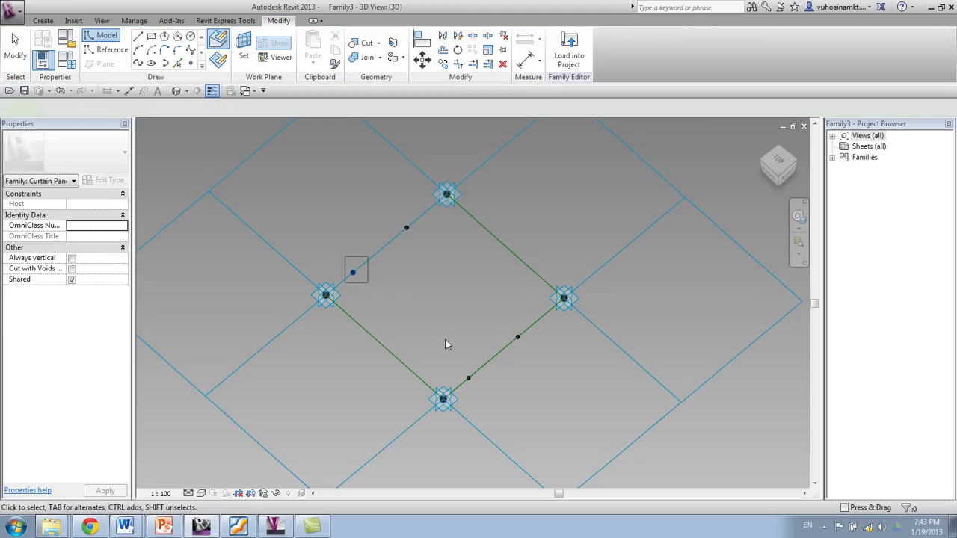
{"action": "middle_click_drag", "start_coordinate": [452, 338], "coordinate": [402, 292], "text": "shift"}
{"action": "left_click_drag", "start_coordinate": [434, 302], "coordinate": [469, 367]}
{"action": "middle_click_drag", "start_coordinate": [515, 356], "coordinate": [516, 438], "text": "shift"}
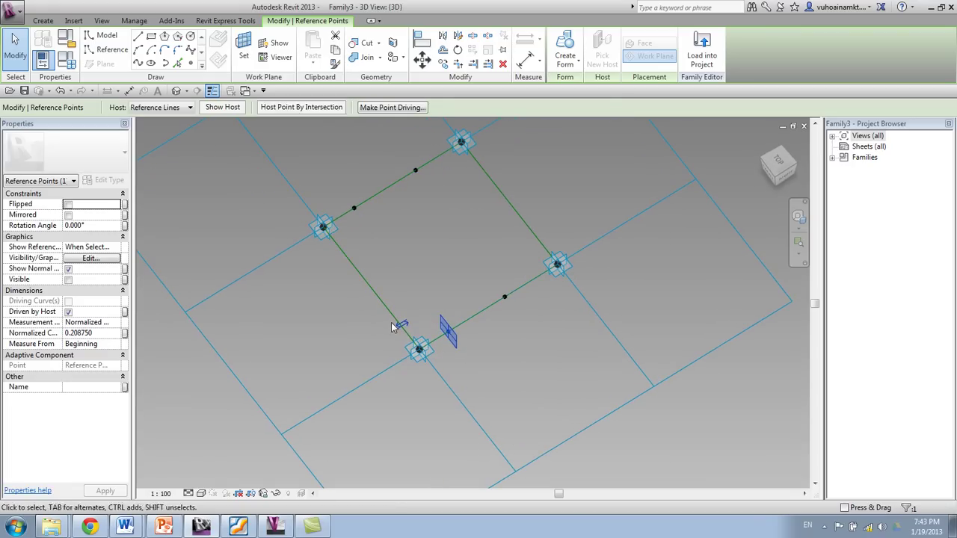
{"action": "left_click", "coordinate": [414, 261]}
{"action": "middle_click_drag", "start_coordinate": [414, 261], "coordinate": [461, 190], "text": "shift"}
{"action": "left_click_drag", "start_coordinate": [458, 189], "coordinate": [514, 222]}
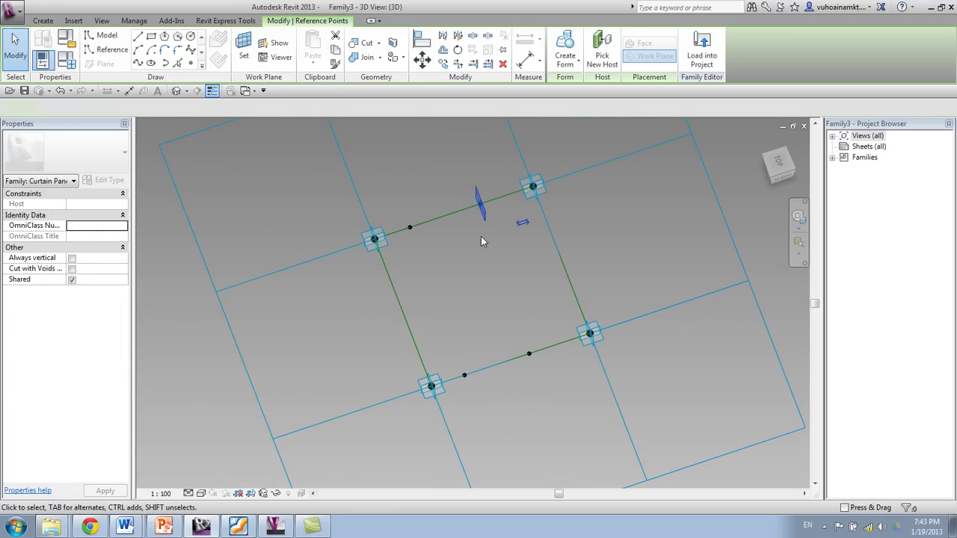
{"action": "left_click_drag", "start_coordinate": [521, 332], "coordinate": [538, 380]}
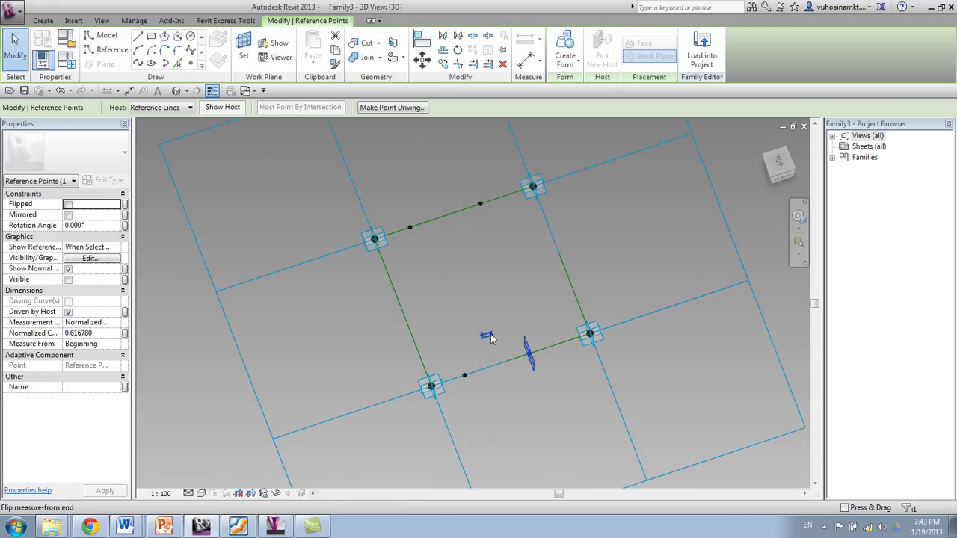
{"action": "left_click", "coordinate": [463, 299]}
{"action": "middle_click_drag", "start_coordinate": [470, 293], "coordinate": [452, 329], "text": "shift"}
Link the Normalized Curve Parameter of one facing pair of reference points to a new instance parameter named VT.
{"action": "left_click_drag", "start_coordinate": [438, 173], "coordinate": [480, 393]}
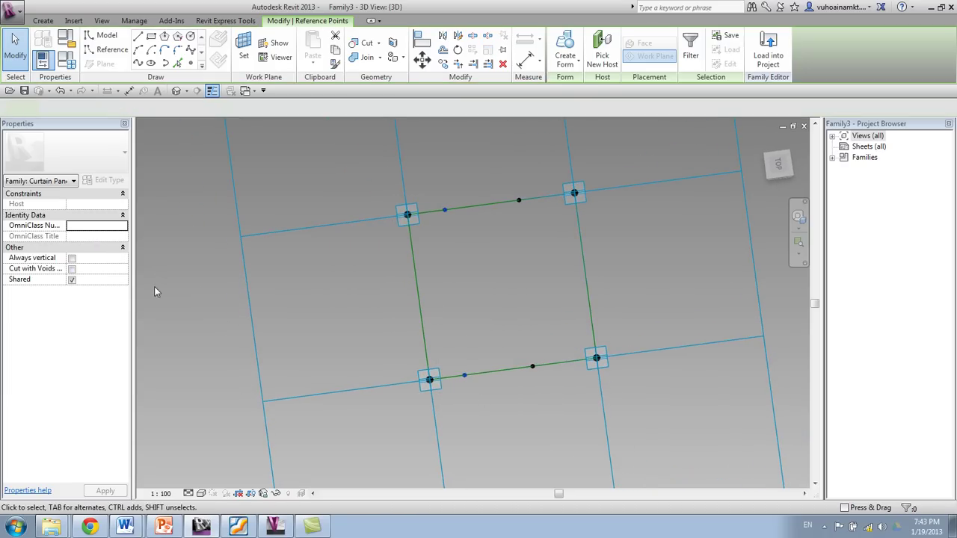
{"action": "left_click", "coordinate": [125, 334]}
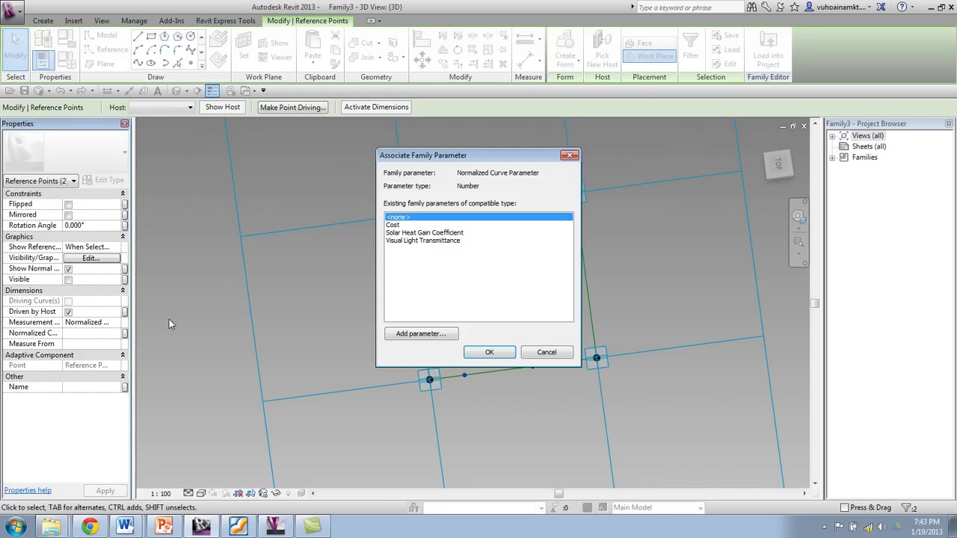
{"action": "left_click", "coordinate": [407, 333]}
{"action": "type", "text": "VT"}
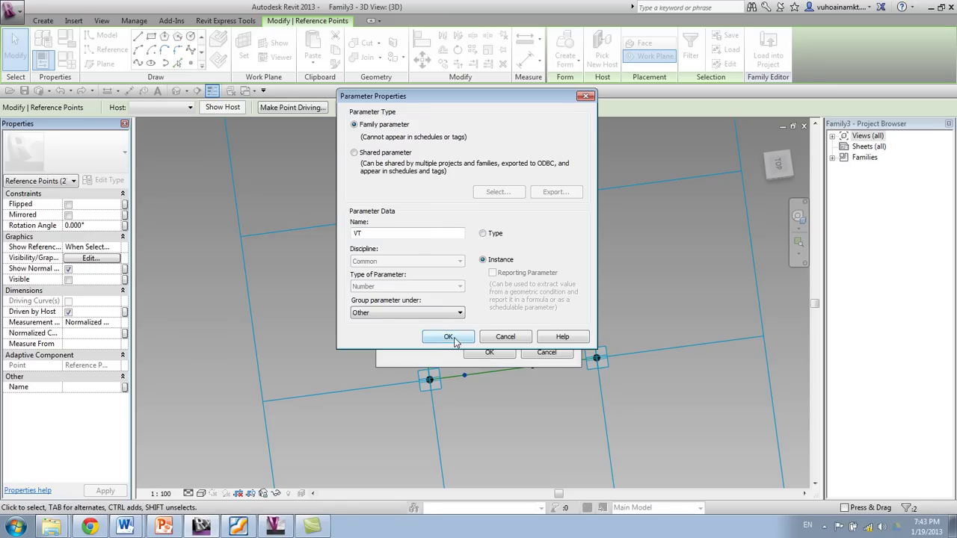
{"action": "left_click", "coordinate": [448, 337]}
{"action": "left_click", "coordinate": [489, 352]}
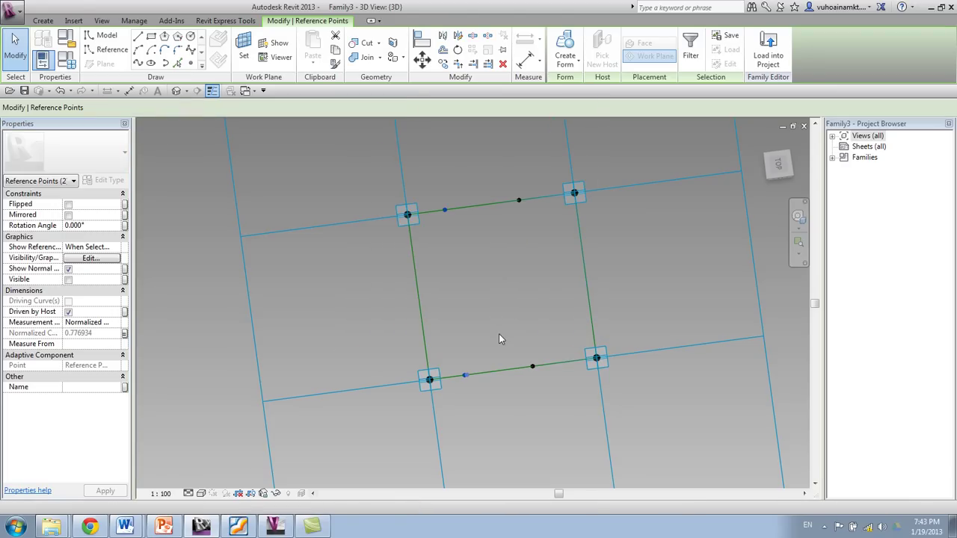
{"action": "left_click", "coordinate": [499, 334]}
Link the Normalized Curve Parameter of the other facing pair of points to a new instance parameter named VT2.
{"action": "middle_click_drag", "start_coordinate": [547, 358], "coordinate": [536, 363], "text": "shift"}
{"action": "left_click_drag", "start_coordinate": [538, 183], "coordinate": [581, 409]}
{"action": "middle_click_drag", "start_coordinate": [553, 336], "coordinate": [573, 352], "text": "shift"}
{"action": "left_click_drag", "start_coordinate": [573, 350], "coordinate": [606, 417]}
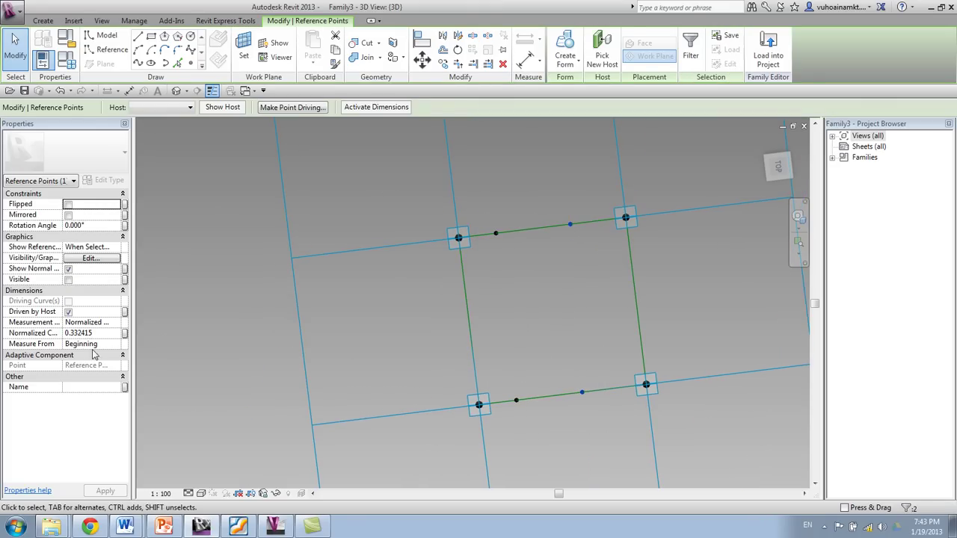
{"action": "left_click", "coordinate": [124, 333]}
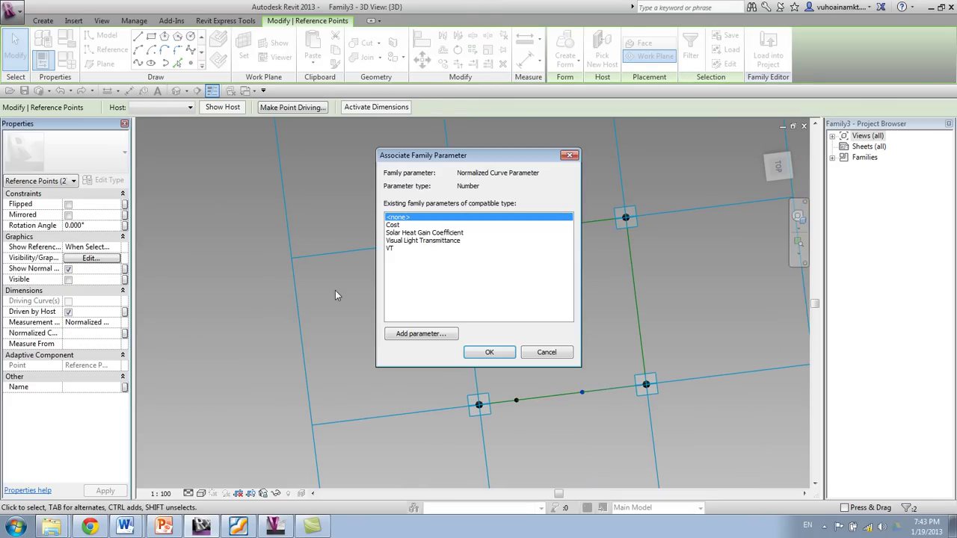
{"action": "left_click", "coordinate": [424, 334]}
{"action": "type", "text": "VT2"}
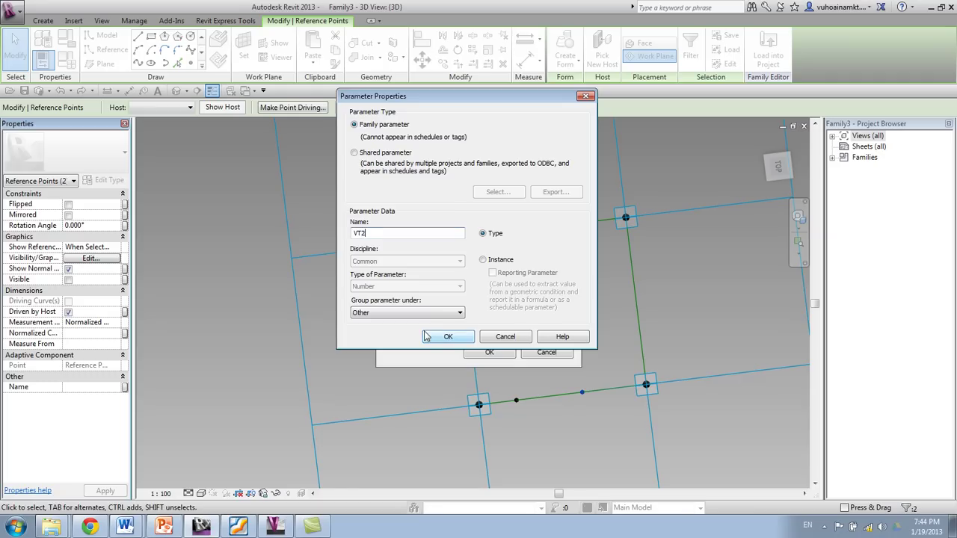
{"action": "left_click", "coordinate": [497, 259]}
{"action": "left_click", "coordinate": [449, 336]}
{"action": "left_click", "coordinate": [489, 352]}
{"action": "left_click", "coordinate": [573, 344]}
Draw a reference line across the panel cell between the two points driven by VT.
{"action": "scroll", "coordinate": [573, 344], "scroll_direction": "down", "scroll_amount": 2}
{"action": "middle_click_drag", "start_coordinate": [565, 342], "coordinate": [550, 247], "text": "shift"}
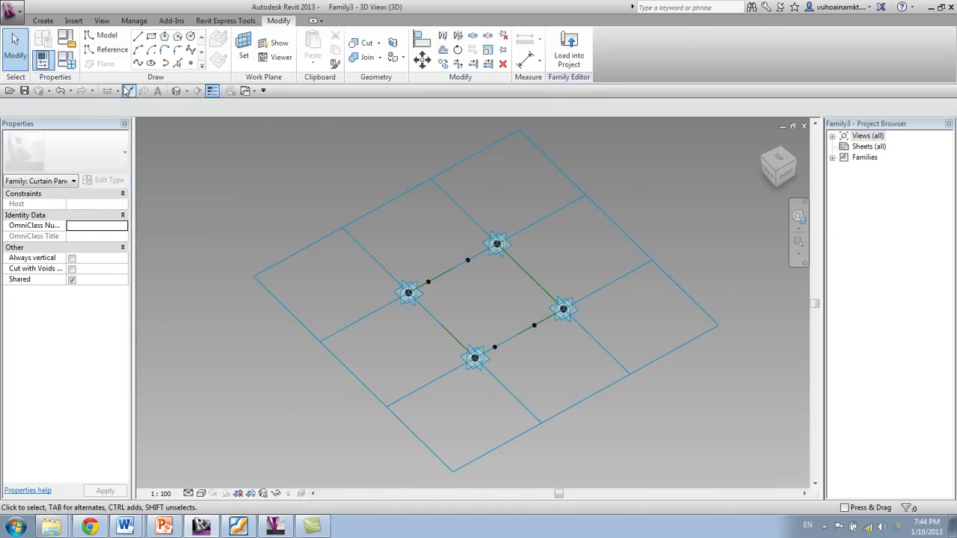
{"action": "left_click", "coordinate": [112, 49]}
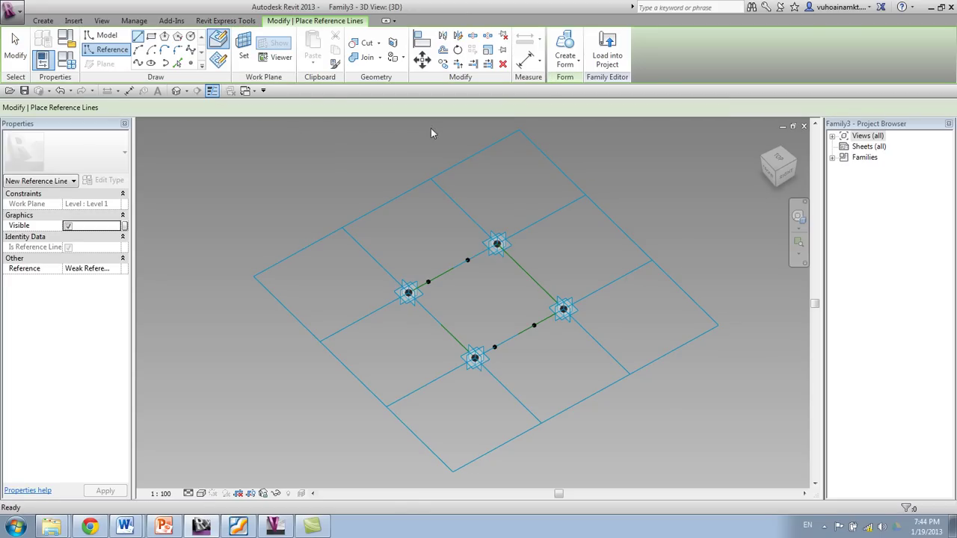
{"action": "scroll", "coordinate": [463, 311], "scroll_direction": "up", "scroll_amount": 4}
{"action": "middle_click_drag", "start_coordinate": [462, 311], "coordinate": [395, 271]}
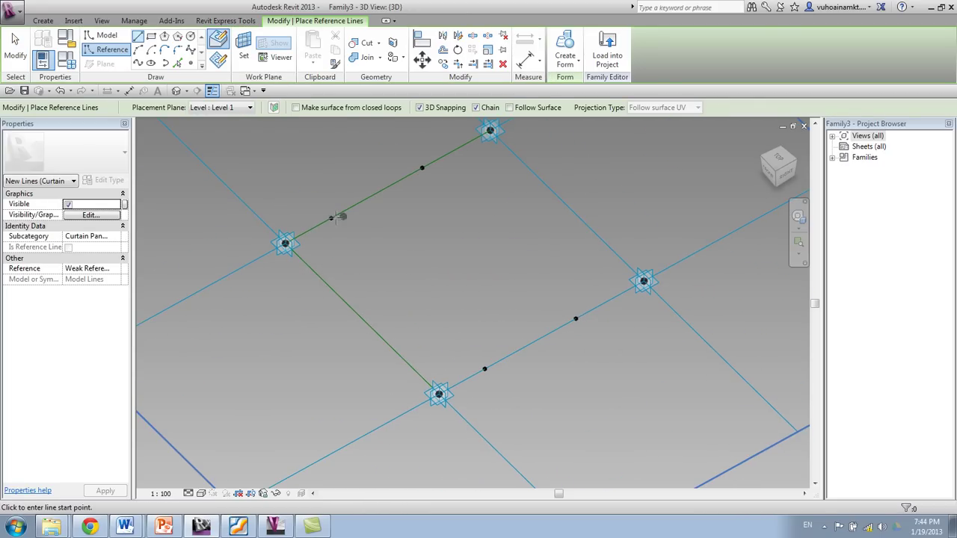
{"action": "left_click", "coordinate": [331, 218]}
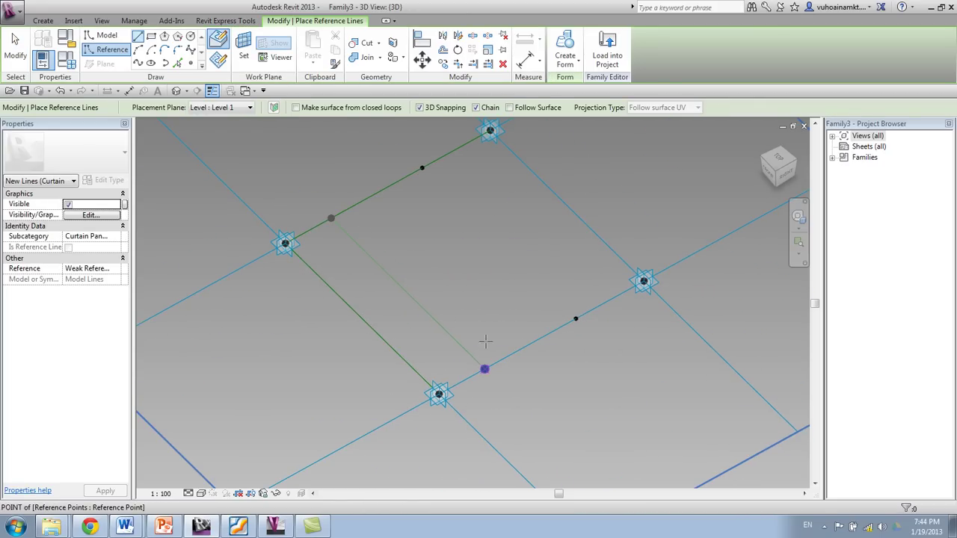
{"action": "left_click", "coordinate": [484, 369]}
{"action": "key", "text": "Escape"}
{"action": "key", "text": "Escape"}
Draw a second reference line across the cell between the two points driven by VT2.
{"action": "left_click", "coordinate": [422, 167]}
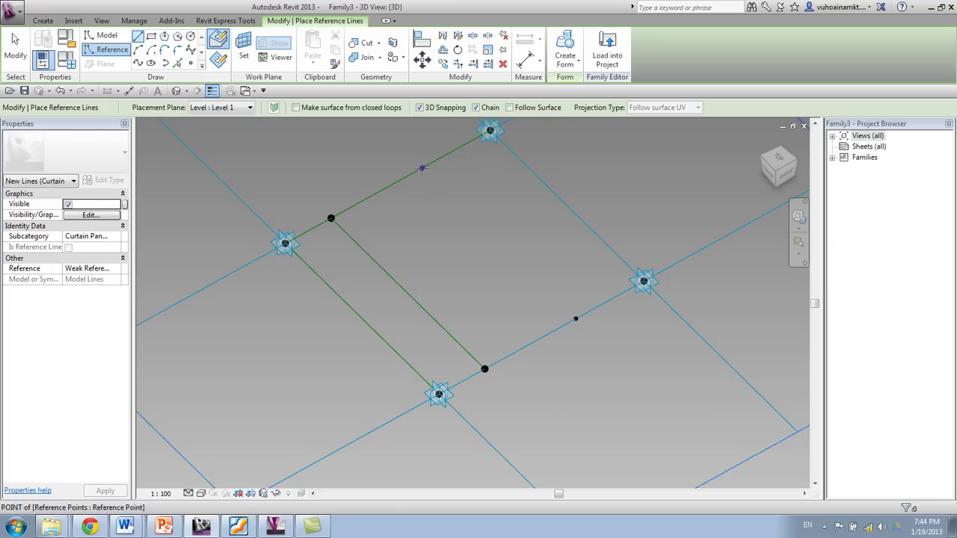
{"action": "left_click", "coordinate": [576, 319]}
{"action": "key", "text": "Escape"}
{"action": "key", "text": "Escape"}
Create a vertical surface form from each of the two reference lines spanning the panel cell.
{"action": "left_click", "coordinate": [510, 253]}
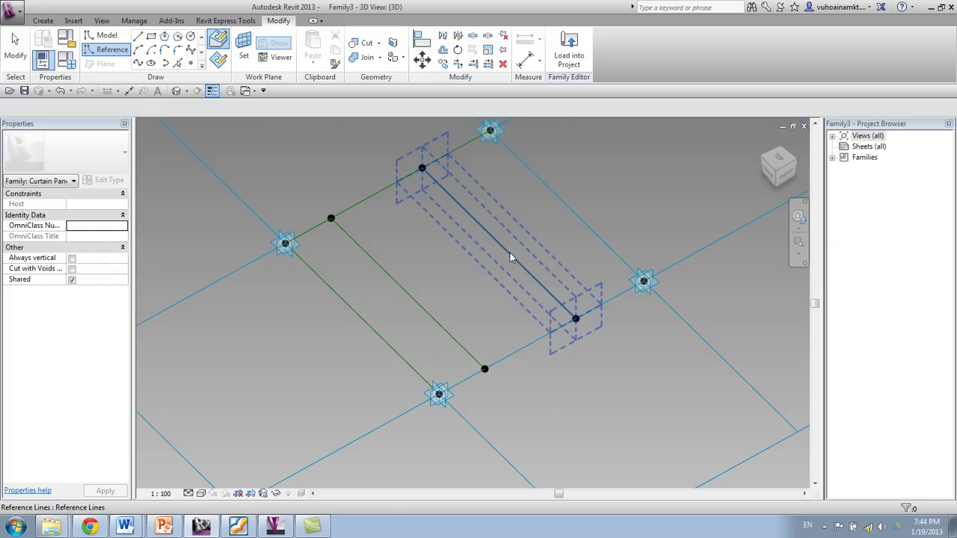
{"action": "left_click", "coordinate": [576, 46]}
{"action": "left_click", "coordinate": [492, 178]}
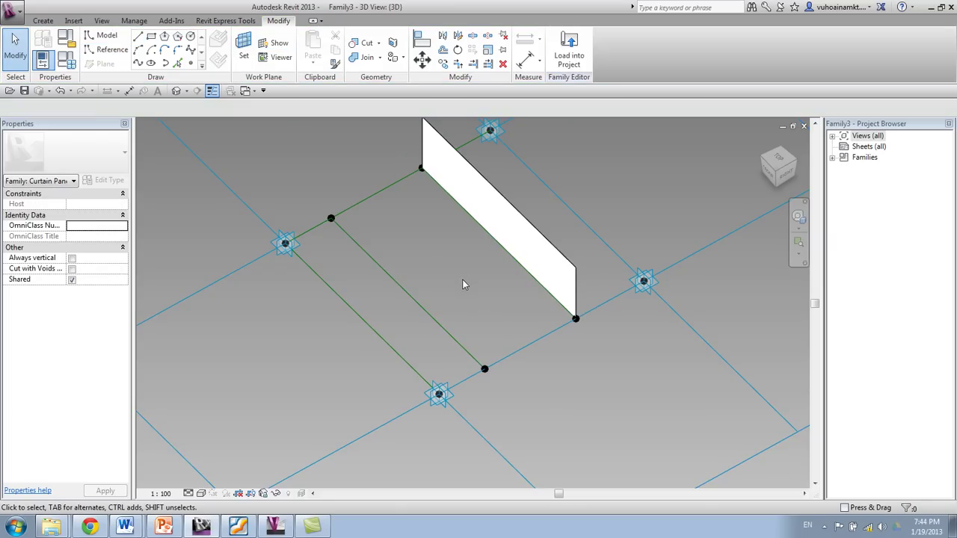
{"action": "left_click", "coordinate": [407, 294]}
{"action": "left_click", "coordinate": [576, 46]}
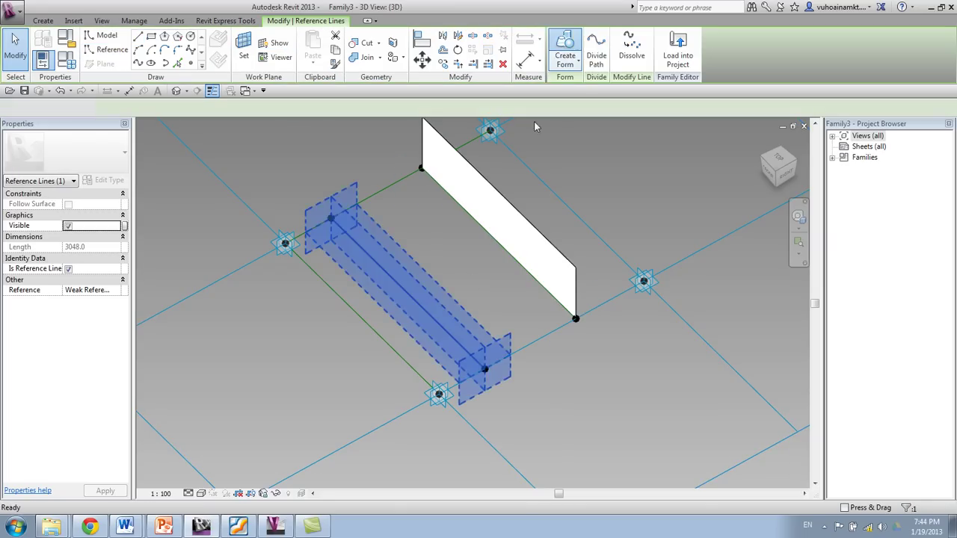
{"action": "left_click", "coordinate": [417, 265]}
Set the Positive Offset of the form on the VT reference line to 400.
{"action": "left_click", "coordinate": [420, 240]}
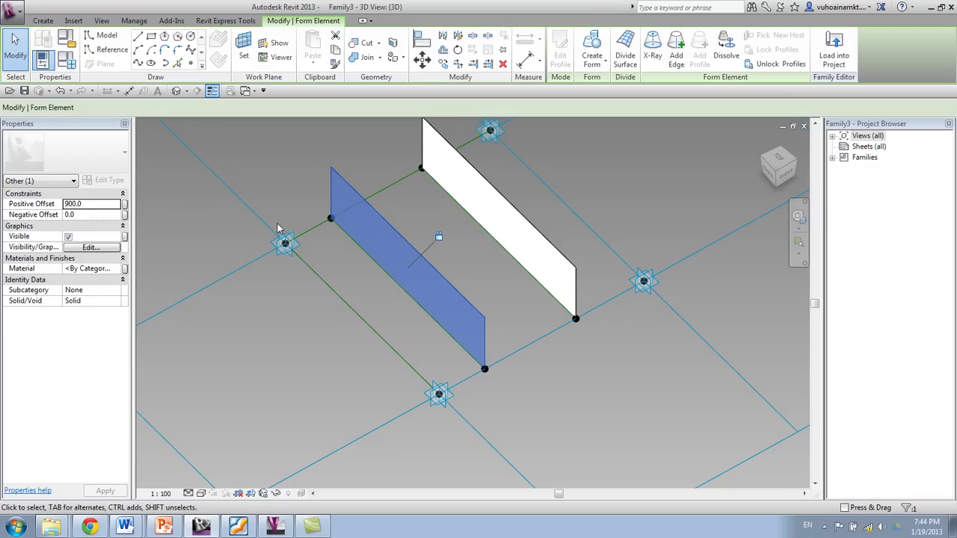
{"action": "left_click", "coordinate": [93, 204]}
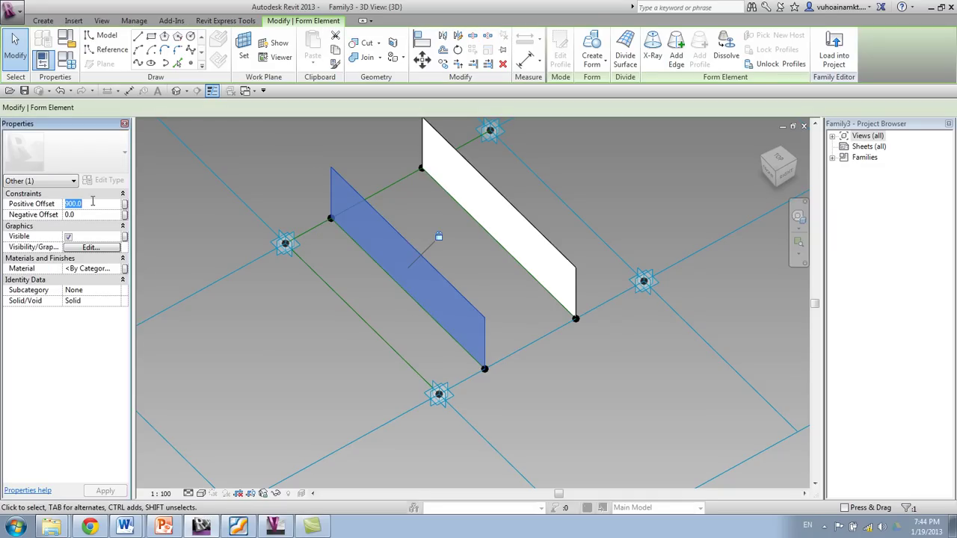
{"action": "type", "text": "4"}
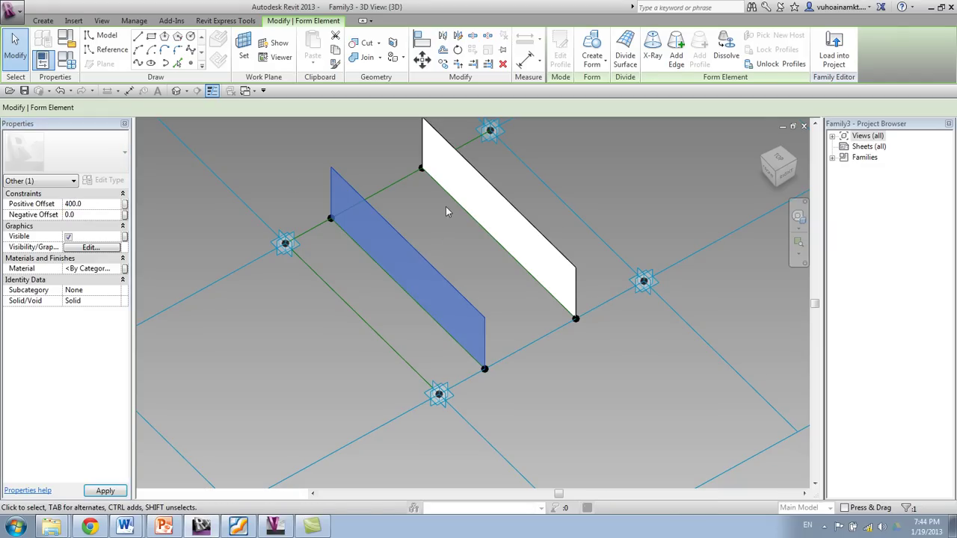
Set the Positive Offset of the form on the VT2 reference line to 400.
{"action": "left_click", "coordinate": [493, 203]}
{"action": "left_click", "coordinate": [99, 203]}
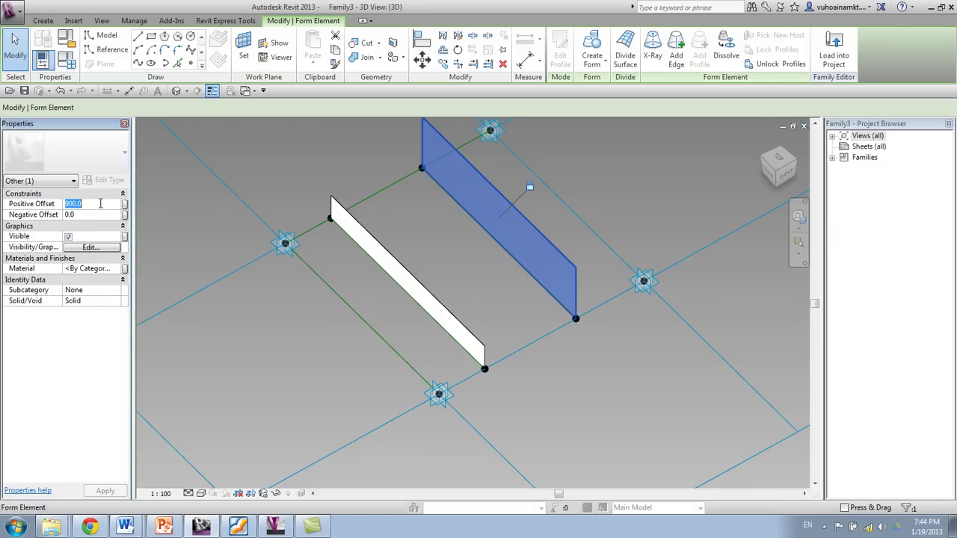
{"action": "type", "text": "400"}
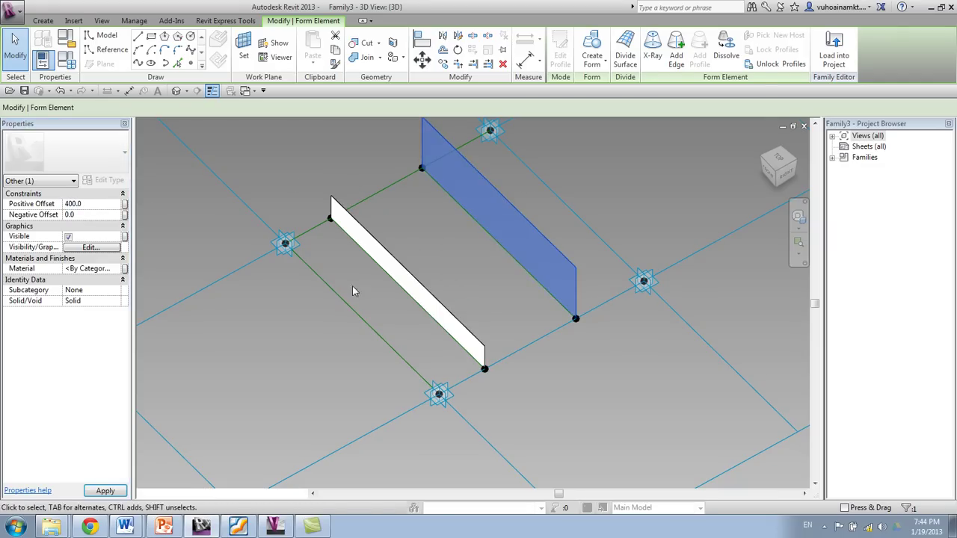
{"action": "left_click", "coordinate": [539, 313]}
{"action": "left_click_drag", "start_coordinate": [622, 354], "coordinate": [562, 346]}
{"action": "left_click", "coordinate": [571, 387]}
{"action": "scroll", "coordinate": [579, 406], "scroll_direction": "down", "scroll_amount": 3}
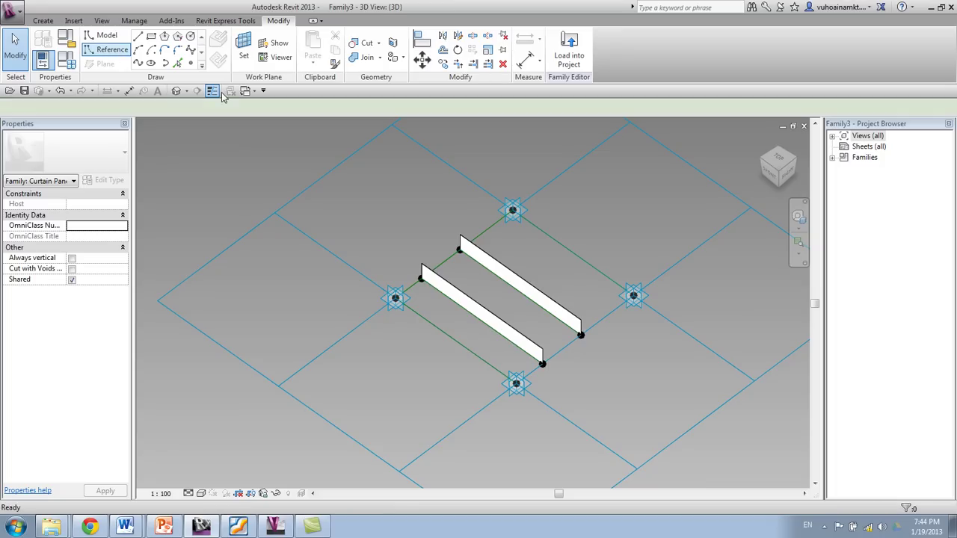
Draw a closed chain of model lines around the panel cell through its four placement points.
{"action": "left_click", "coordinate": [112, 49]}
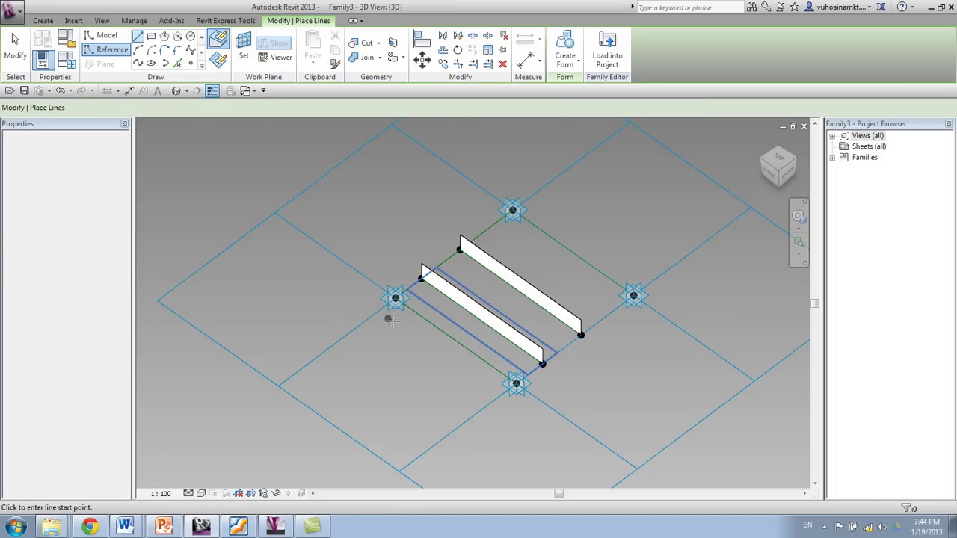
{"action": "left_click", "coordinate": [396, 298]}
{"action": "left_click", "coordinate": [516, 384]}
{"action": "left_click", "coordinate": [634, 295]}
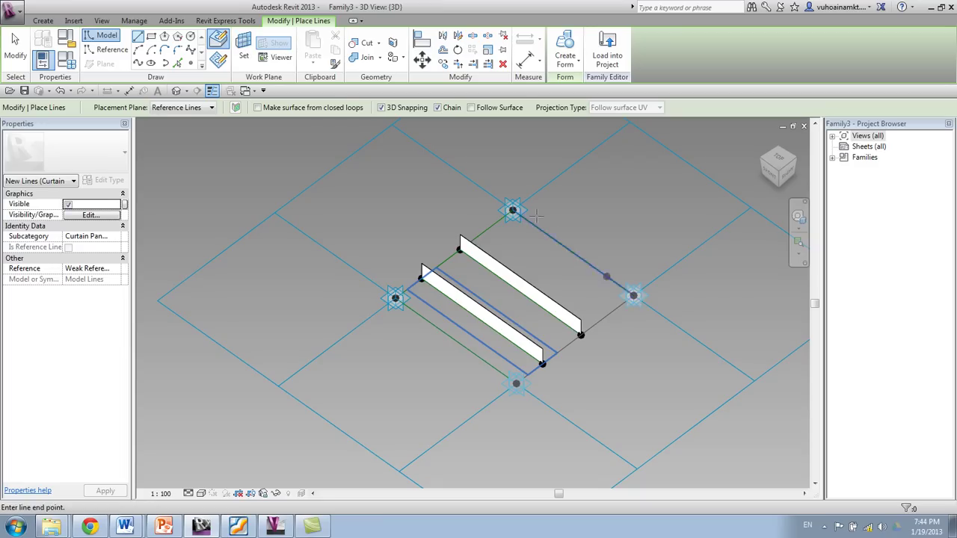
{"action": "left_click", "coordinate": [396, 299]}
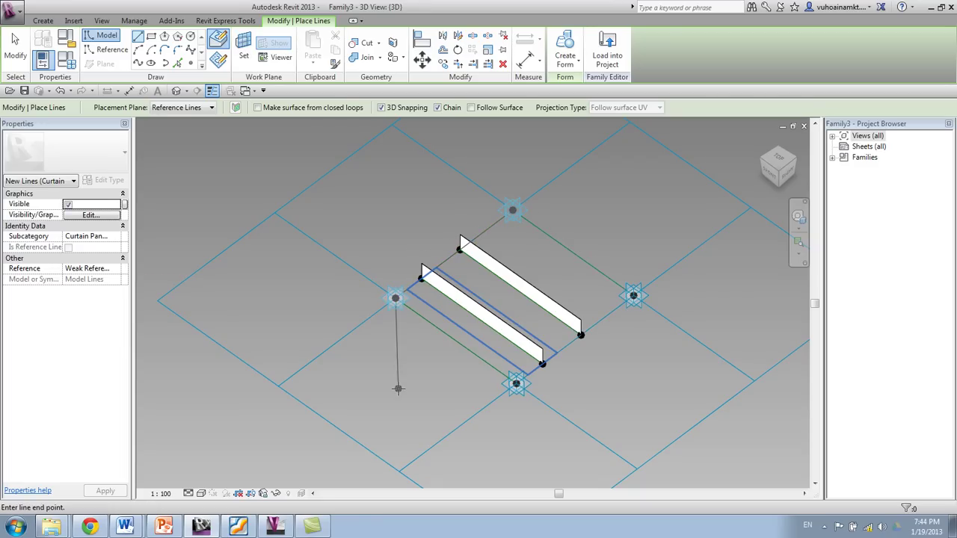
{"action": "key", "text": "Escape"}
{"action": "key", "text": "Escape"}
{"action": "middle_click_drag", "start_coordinate": [641, 381], "coordinate": [665, 432], "text": "shift"}
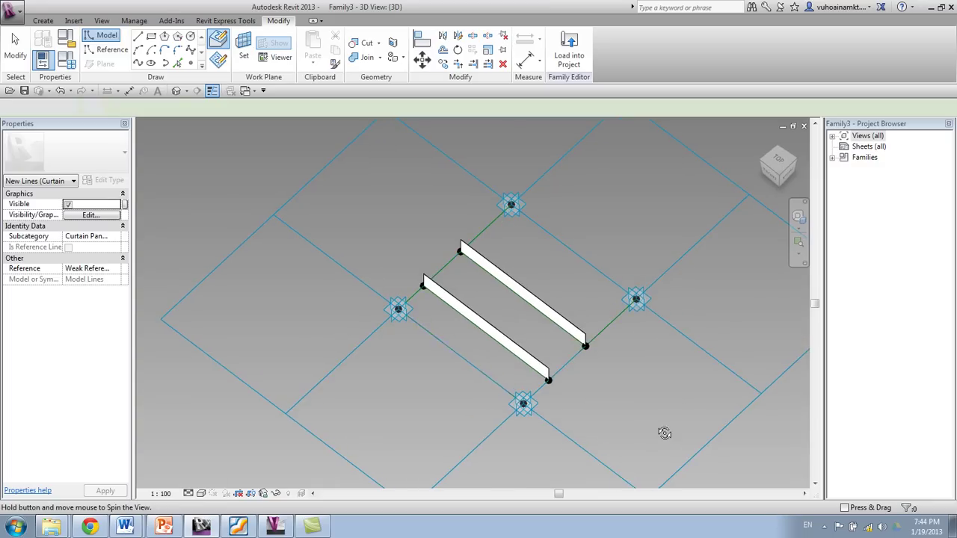
{"action": "key", "text": "Escape"}
Load the Family3 curtain panel into vn panel randomize, replacing the version already there.
{"action": "middle_click_drag", "start_coordinate": [570, 372], "coordinate": [462, 283]}
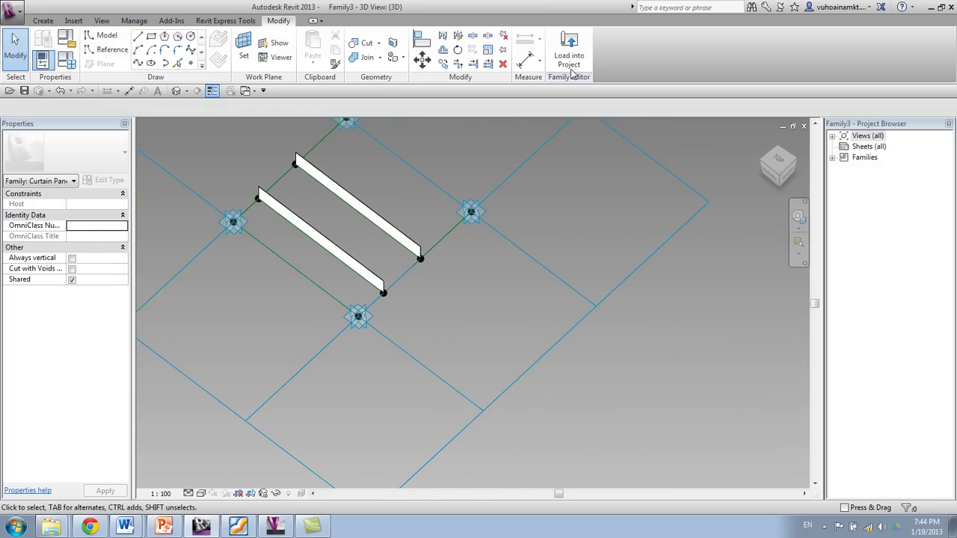
{"action": "left_click", "coordinate": [569, 51]}
{"action": "left_click", "coordinate": [447, 351]}
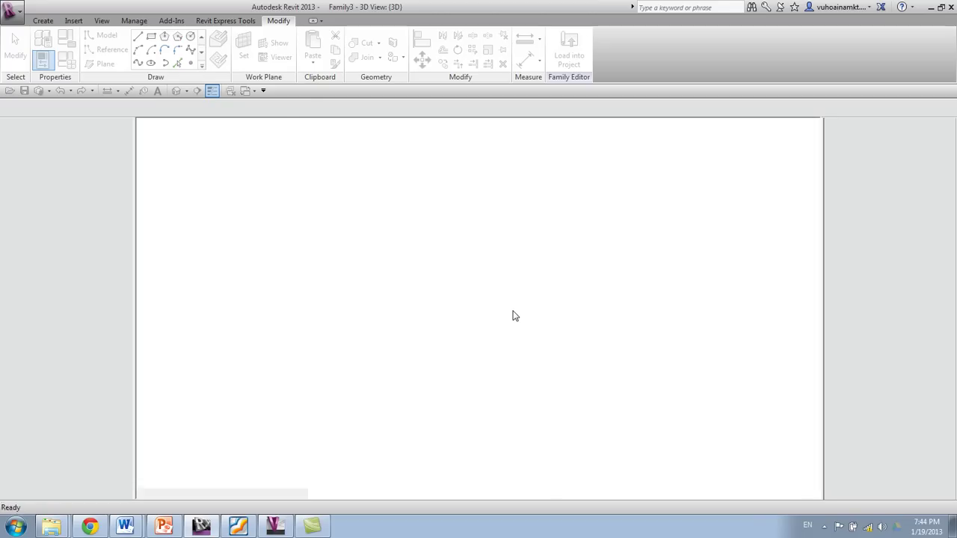
Apply the Rectangle: Family3 panel type to the divided curved surface.
{"action": "left_click", "coordinate": [456, 361]}
{"action": "middle_click_drag", "start_coordinate": [456, 360], "coordinate": [557, 393], "text": "shift"}
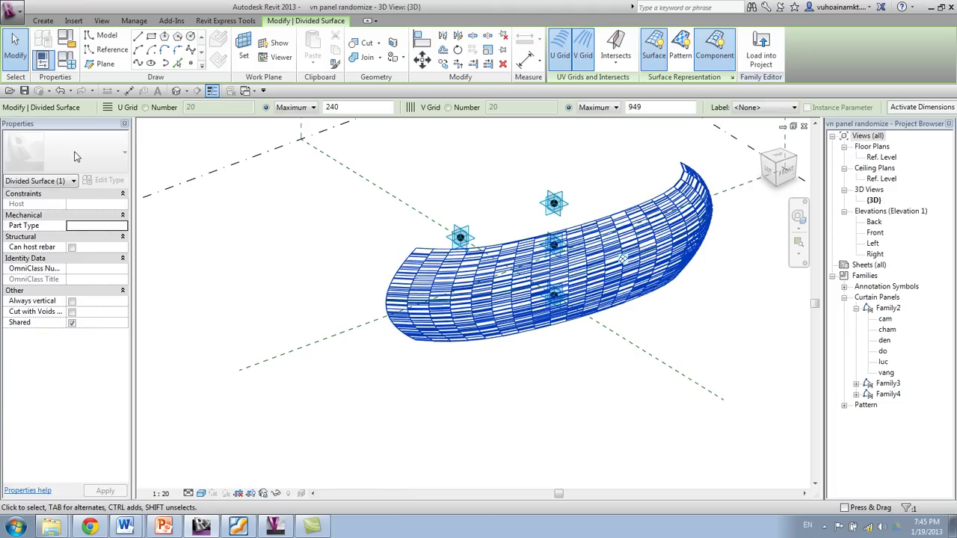
{"action": "left_click", "coordinate": [64, 152]}
{"action": "scroll", "coordinate": [56, 265], "scroll_direction": "down", "scroll_amount": 1}
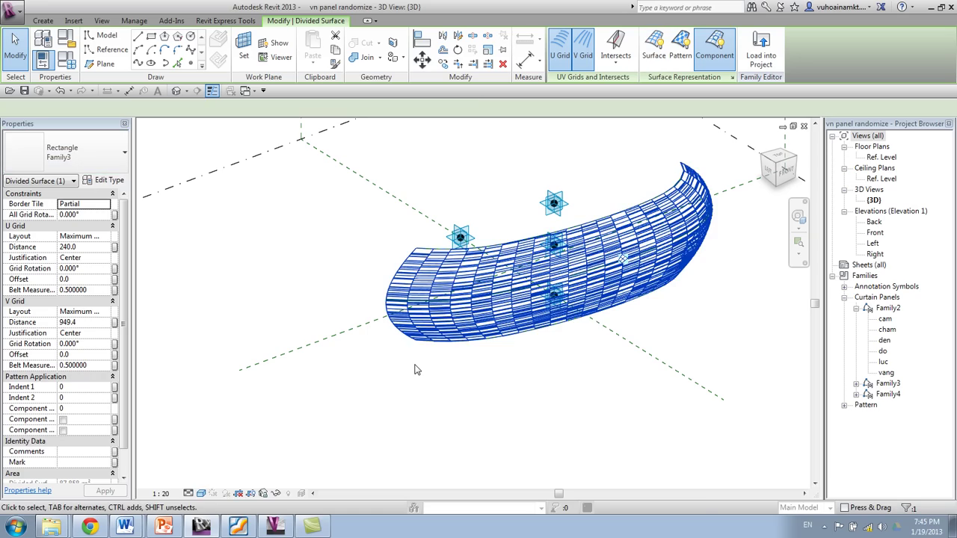
{"action": "middle_click_drag", "start_coordinate": [466, 355], "coordinate": [346, 386], "text": "shift"}
{"action": "left_click", "coordinate": [451, 389]}
Examine the fins on the curved surface's panels up close and along the surface edge.
{"action": "scroll", "coordinate": [506, 388], "scroll_direction": "up", "scroll_amount": 2}
{"action": "middle_click_drag", "start_coordinate": [506, 389], "coordinate": [724, 296]}
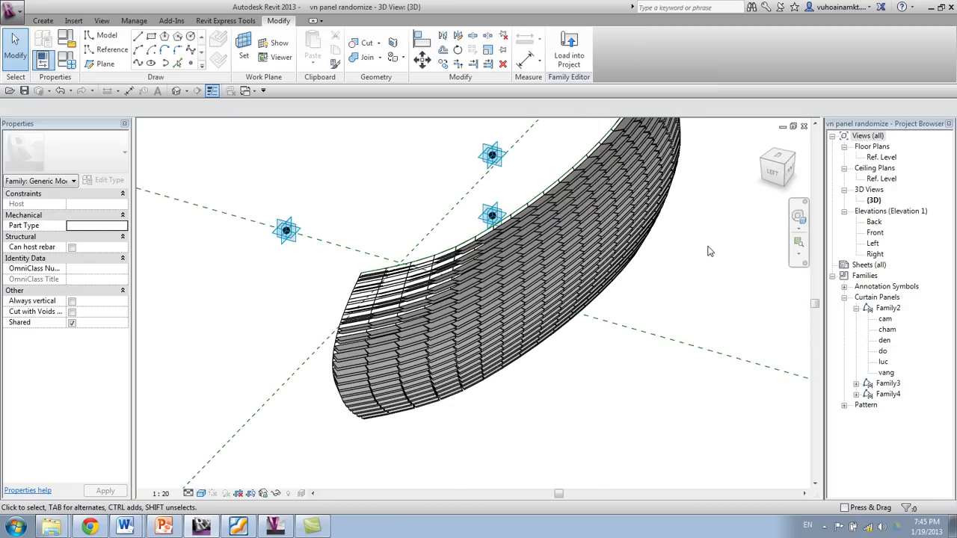
{"action": "scroll", "coordinate": [425, 202], "scroll_direction": "up", "scroll_amount": 5}
{"action": "middle_click_drag", "start_coordinate": [401, 256], "coordinate": [384, 113]}
{"action": "middle_click_drag", "start_coordinate": [310, 180], "coordinate": [563, 390], "text": "shift"}
{"action": "scroll", "coordinate": [350, 273], "scroll_direction": "up", "scroll_amount": 1}
{"action": "scroll", "coordinate": [351, 273], "scroll_direction": "up", "scroll_amount": 6}
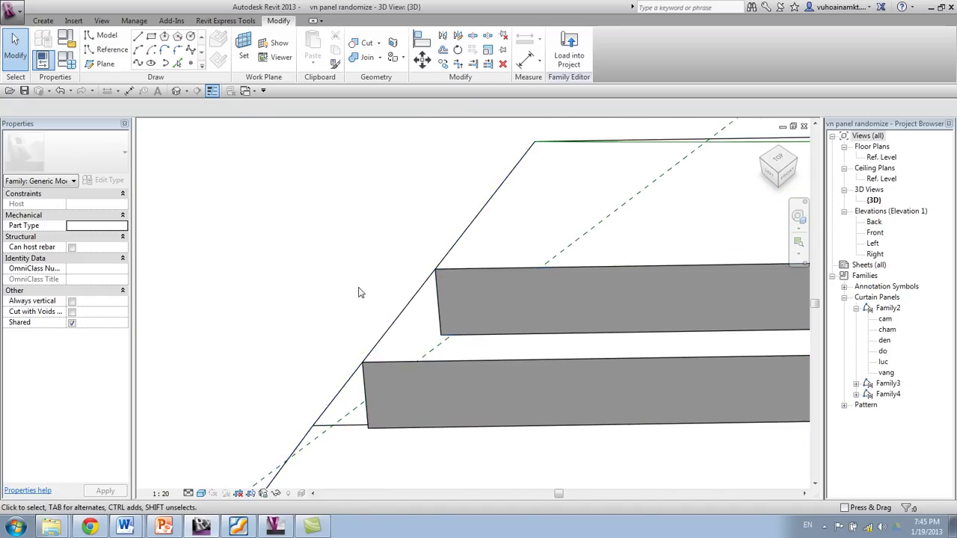
{"action": "scroll", "coordinate": [359, 275], "scroll_direction": "down", "scroll_amount": 3}
{"action": "scroll", "coordinate": [360, 275], "scroll_direction": "down", "scroll_amount": 5}
{"action": "middle_click_drag", "start_coordinate": [471, 429], "coordinate": [230, 122]}
Open the Randomizer add-in and choose Family3 in the Curtain Panels category as its target.
{"action": "left_click", "coordinate": [221, 20]}
{"action": "left_click", "coordinate": [166, 21]}
{"action": "left_click", "coordinate": [95, 45]}
{"action": "left_click", "coordinate": [114, 83]}
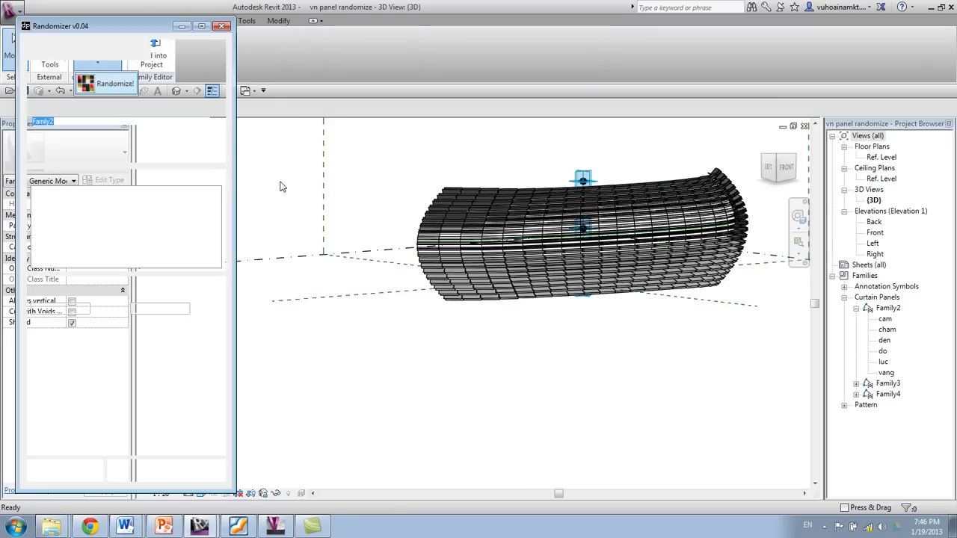
{"action": "left_click", "coordinate": [216, 122]}
{"action": "left_click", "coordinate": [128, 143]}
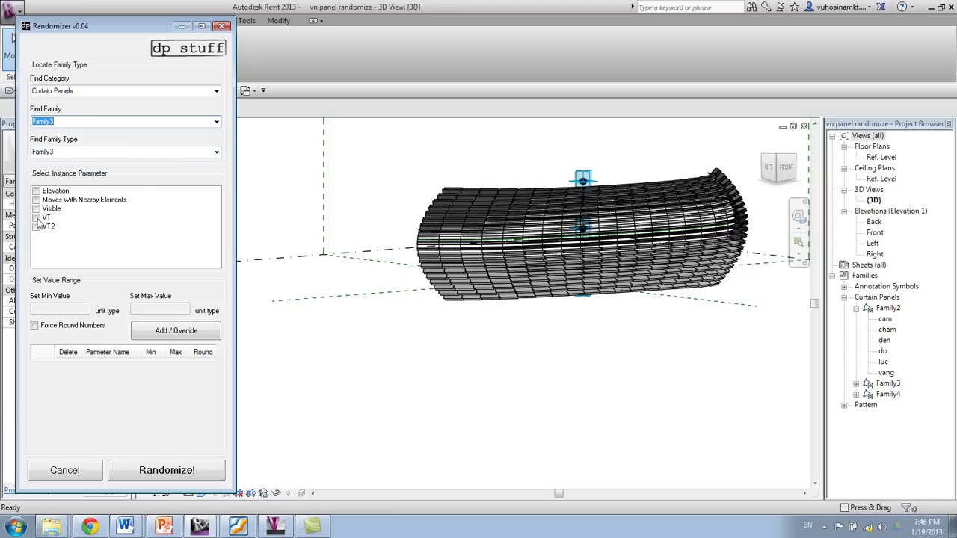
{"action": "left_click", "coordinate": [217, 92]}
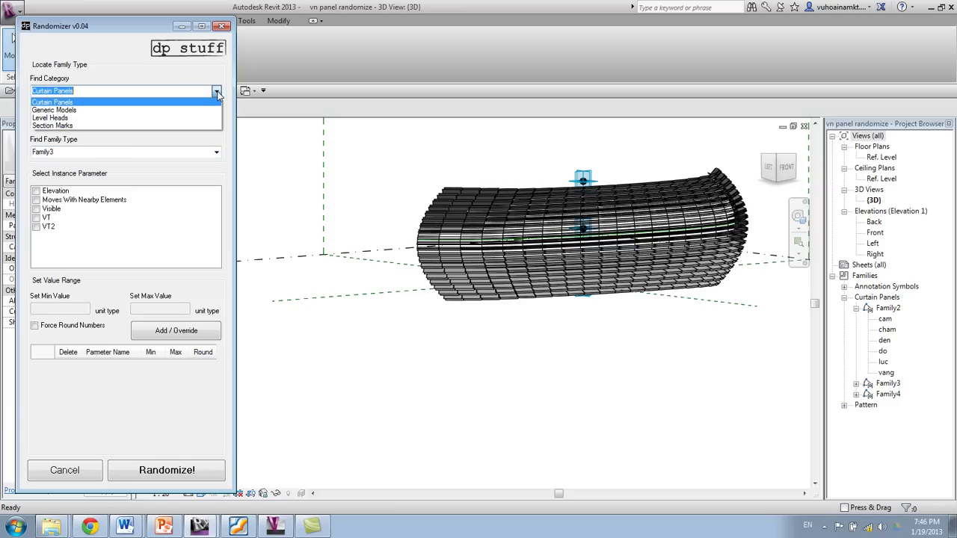
{"action": "left_click", "coordinate": [217, 95]}
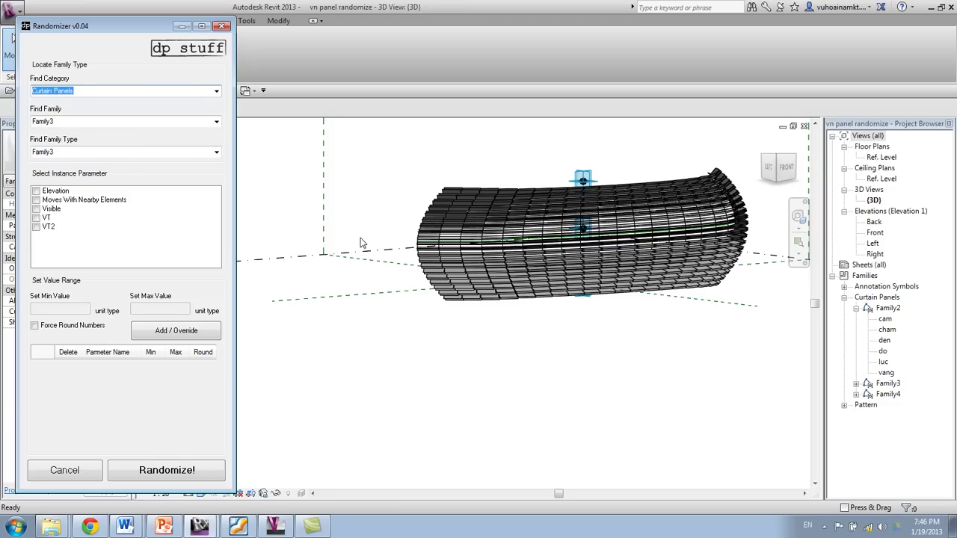
Randomize the VT instance parameter of the Family3 panels between 0 and 1.
{"action": "left_click", "coordinate": [36, 218]}
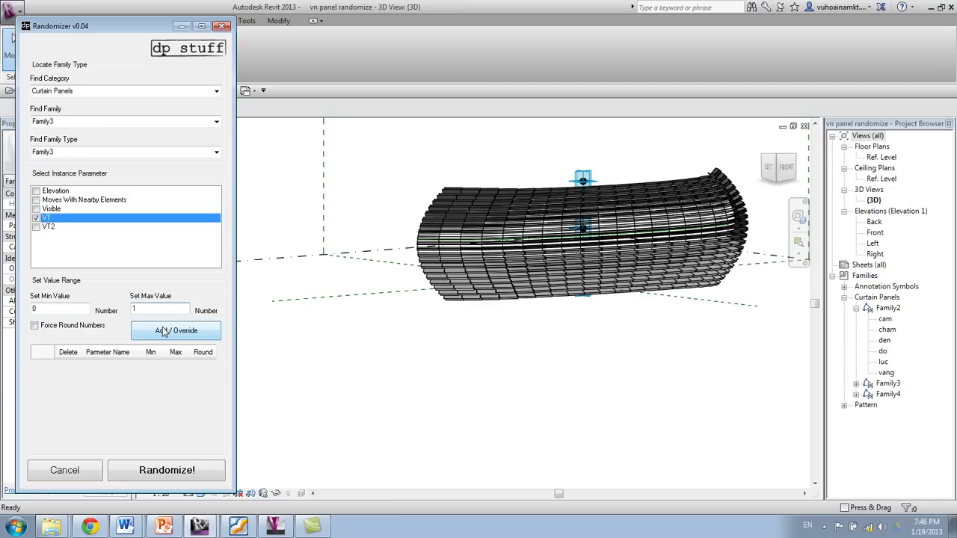
{"action": "left_click", "coordinate": [163, 331]}
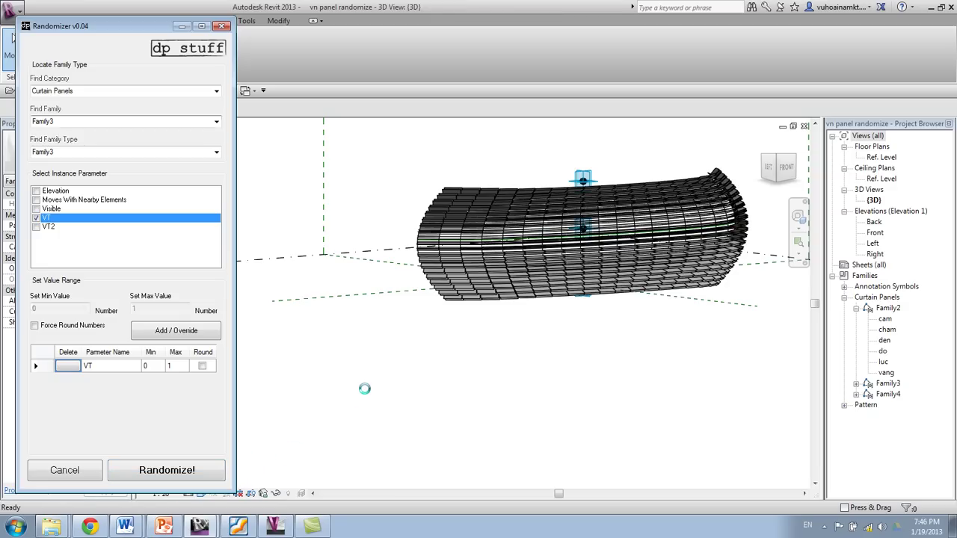
{"action": "middle_click_drag", "start_coordinate": [533, 344], "coordinate": [477, 303], "text": "shift"}
{"action": "scroll", "coordinate": [481, 223], "scroll_direction": "up", "scroll_amount": 3}
{"action": "middle_click_drag", "start_coordinate": [481, 223], "coordinate": [430, 272], "text": "shift"}
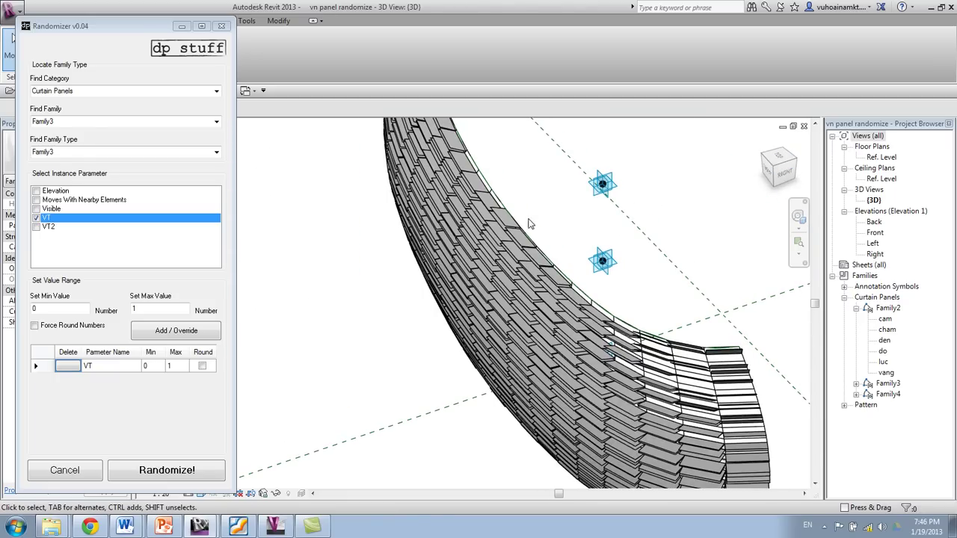
Select all Family3 panel instances to check their VT and VT2 values, and close the Randomizer.
{"action": "scroll", "coordinate": [545, 215], "scroll_direction": "up", "scroll_amount": 4}
{"action": "key", "text": "Tab"}
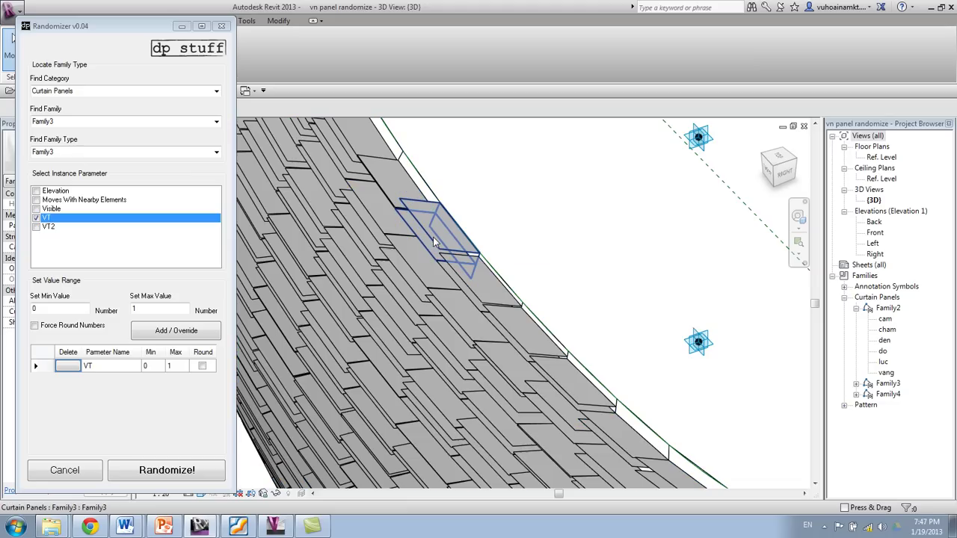
{"action": "left_click", "coordinate": [483, 218]}
{"action": "key", "text": "s"}
{"action": "key", "text": "a"}
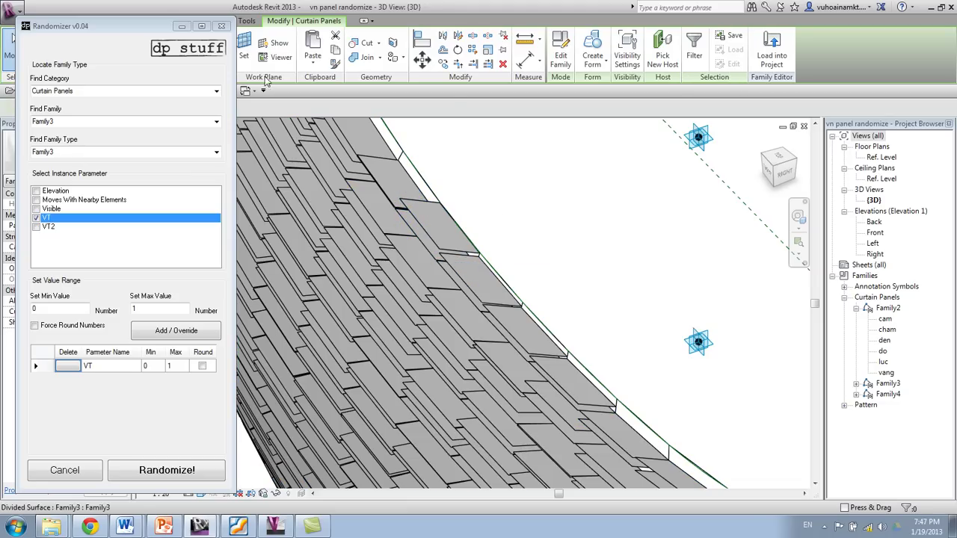
{"action": "left_click_drag", "start_coordinate": [159, 28], "coordinate": [583, 47]}
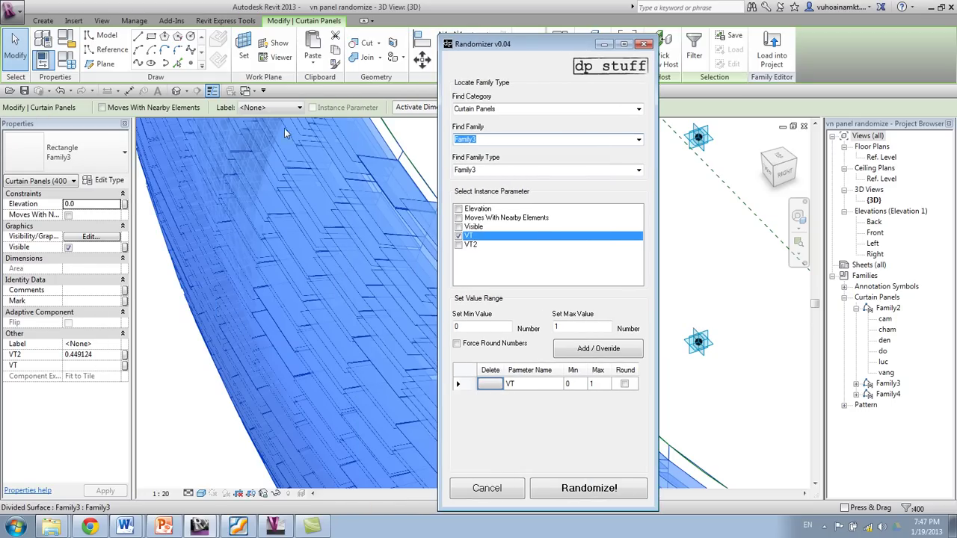
{"action": "left_click", "coordinate": [647, 45]}
{"action": "left_click", "coordinate": [563, 241]}
Switch to the Family3 file and select both fin forms to check their offsets against the panel cell.
{"action": "scroll", "coordinate": [562, 241], "scroll_direction": "down", "scroll_amount": 2}
{"action": "middle_click_drag", "start_coordinate": [568, 245], "coordinate": [507, 224]}
{"action": "key", "text": "ctrl+Tab"}
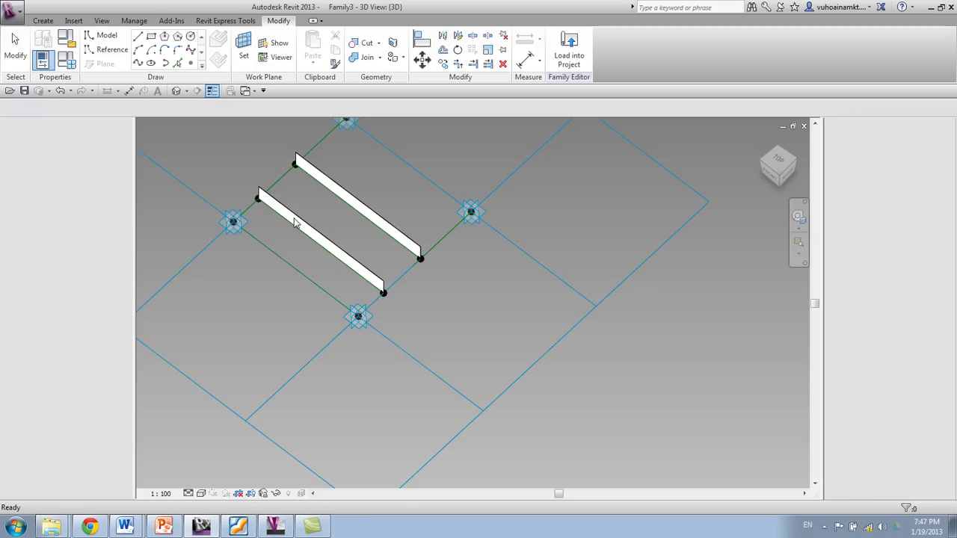
{"action": "scroll", "coordinate": [333, 228], "scroll_direction": "up", "scroll_amount": 3}
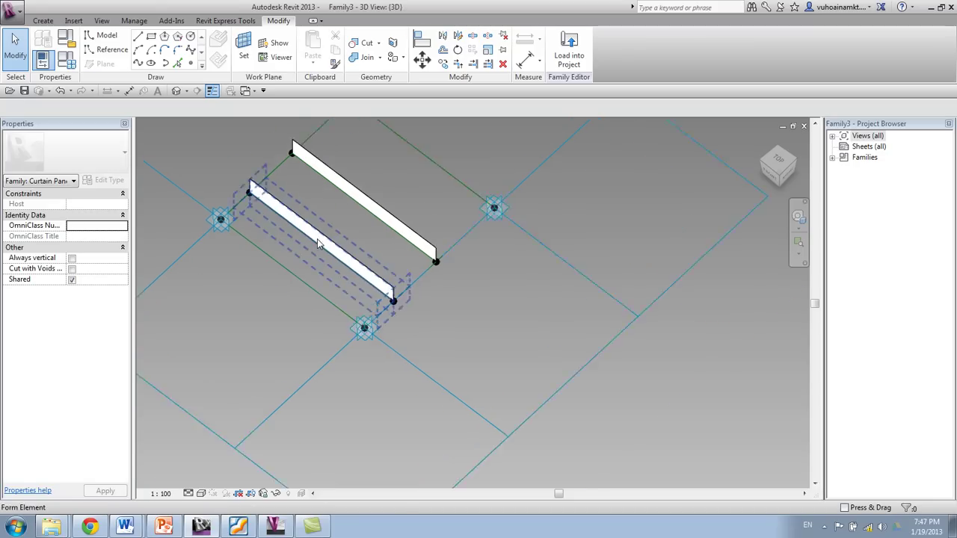
{"action": "left_click", "coordinate": [358, 218]}
{"action": "left_click", "coordinate": [364, 179], "text": "ctrl"}
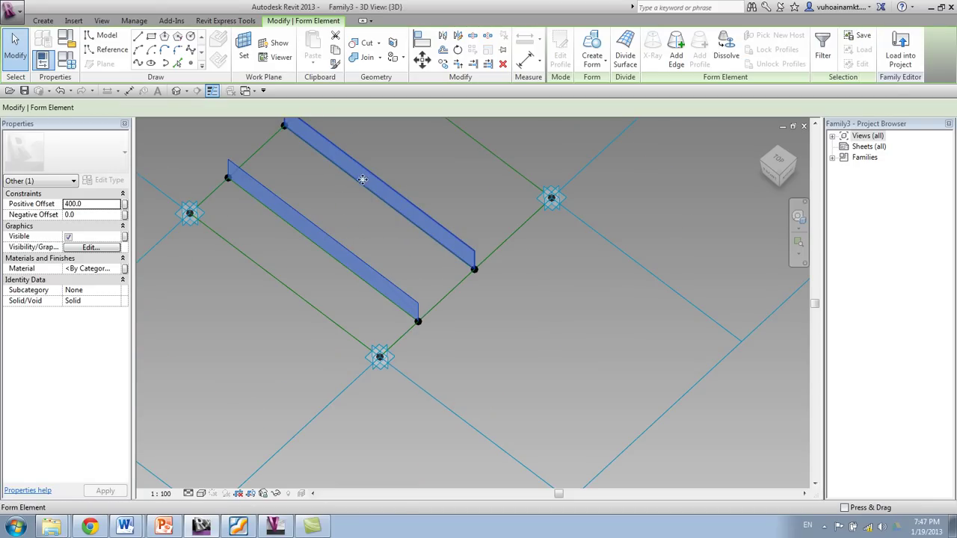
{"action": "scroll", "coordinate": [374, 202], "scroll_direction": "down", "scroll_amount": 5}
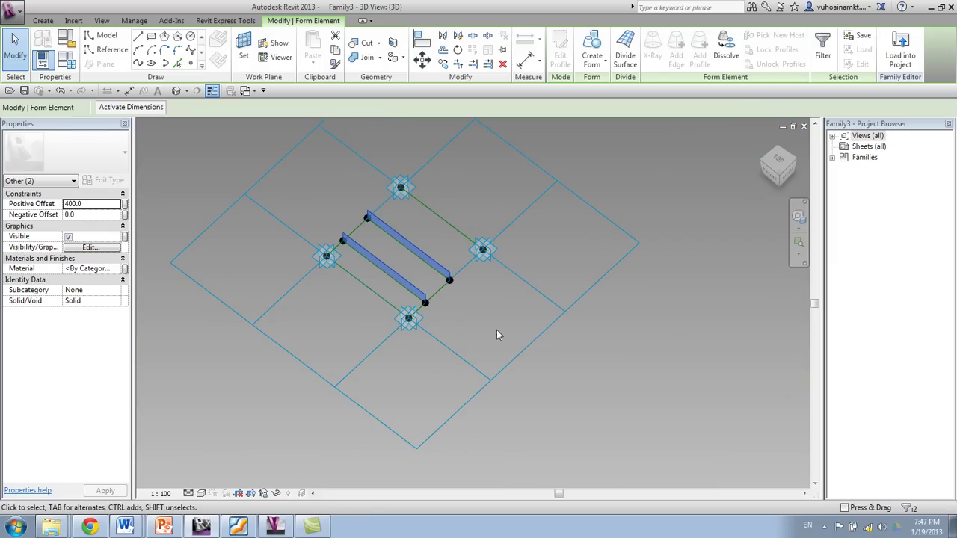
{"action": "scroll", "coordinate": [470, 300], "scroll_direction": "up", "scroll_amount": 3}
{"action": "middle_click_drag", "start_coordinate": [446, 290], "coordinate": [560, 429]}
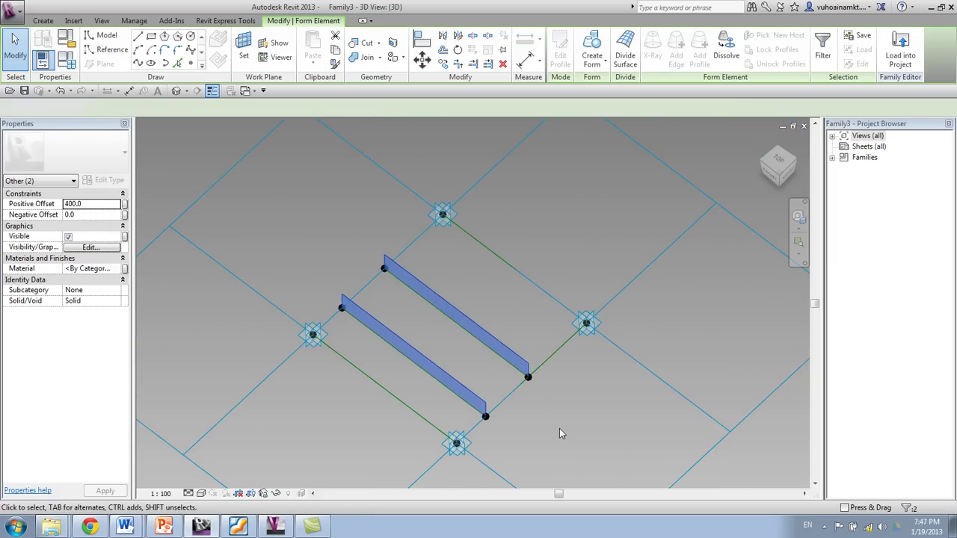
{"action": "left_click", "coordinate": [560, 430]}
Look through the open Family4 files and return to vn panel randomize to inspect the divided surface.
{"action": "key", "text": "ctrl+Tab"}
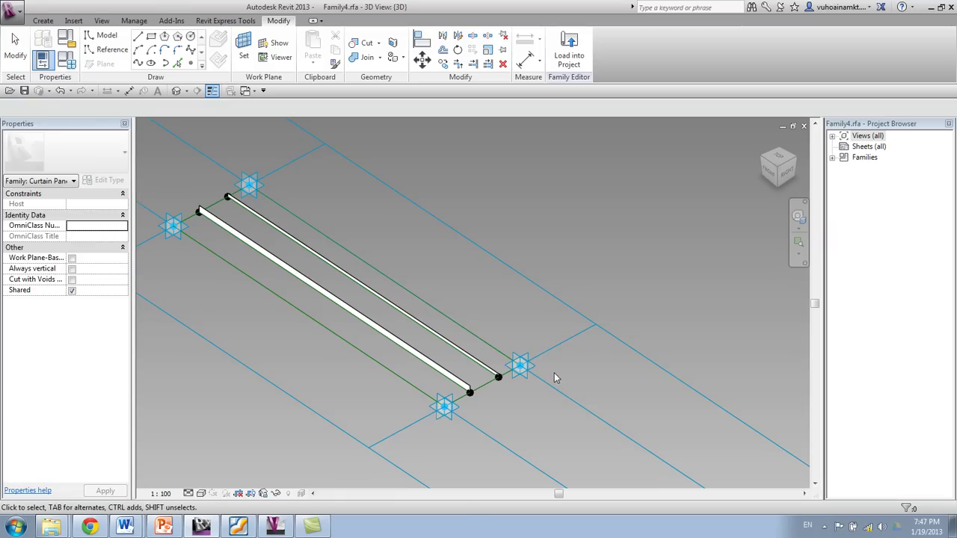
{"action": "key", "text": "ctrl+Tab"}
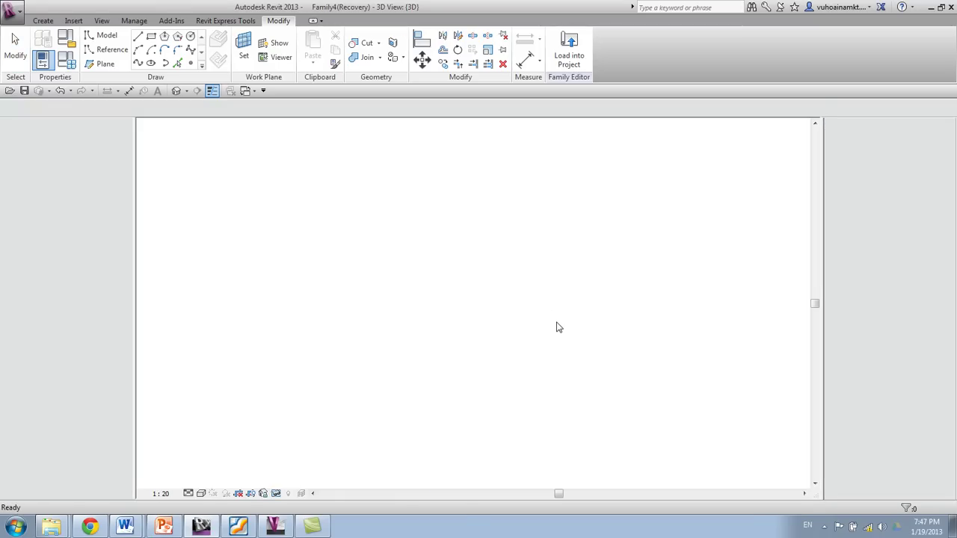
{"action": "key", "text": "ctrl+Tab"}
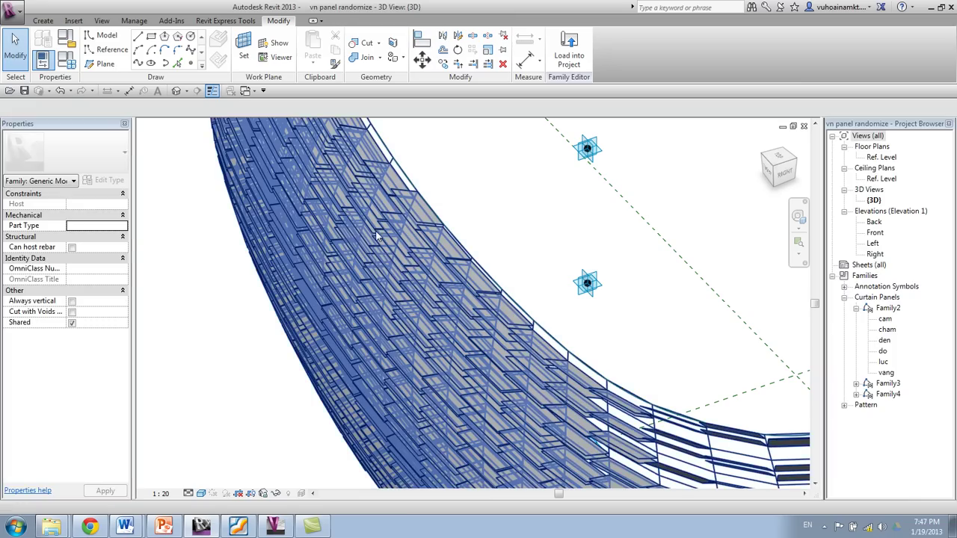
{"action": "left_click", "coordinate": [377, 235]}
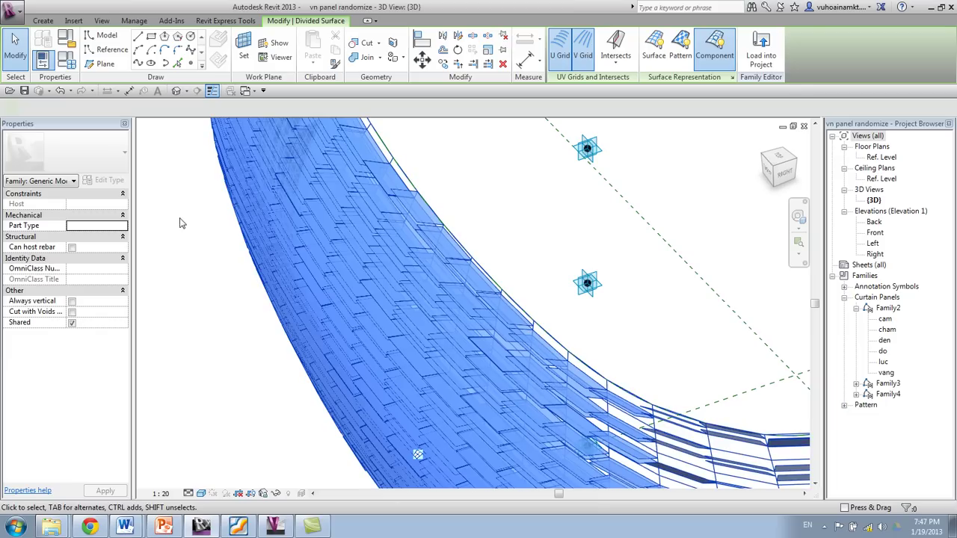
{"action": "left_click", "coordinate": [200, 327]}
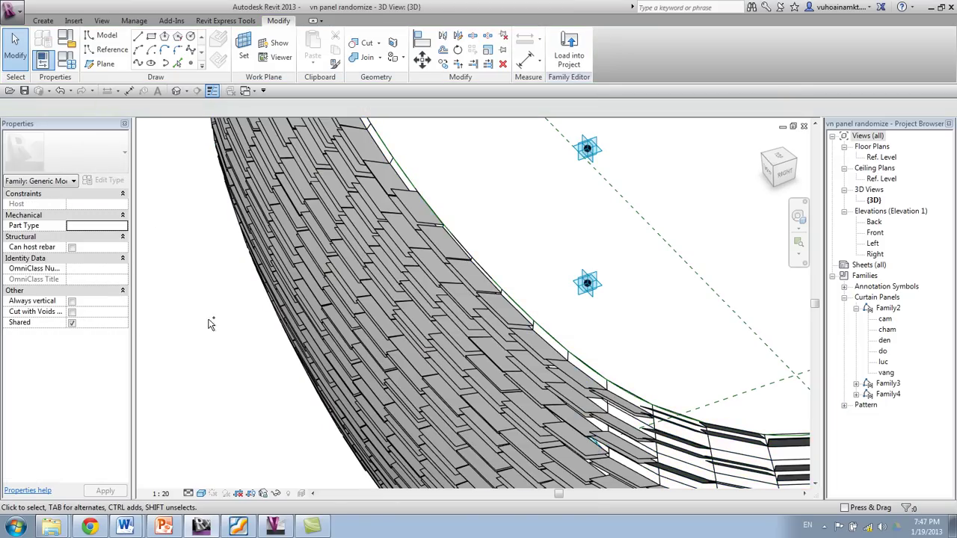
Switch to the Family3 file and select the tile pattern grid beneath the panel.
{"action": "key", "text": "ctrl+Tab"}
{"action": "middle_click_drag", "start_coordinate": [514, 263], "coordinate": [516, 287]}
{"action": "scroll", "coordinate": [605, 249], "scroll_direction": "down", "scroll_amount": 3}
{"action": "middle_click_drag", "start_coordinate": [607, 248], "coordinate": [455, 244]}
{"action": "left_click_drag", "start_coordinate": [606, 225], "coordinate": [539, 297]}
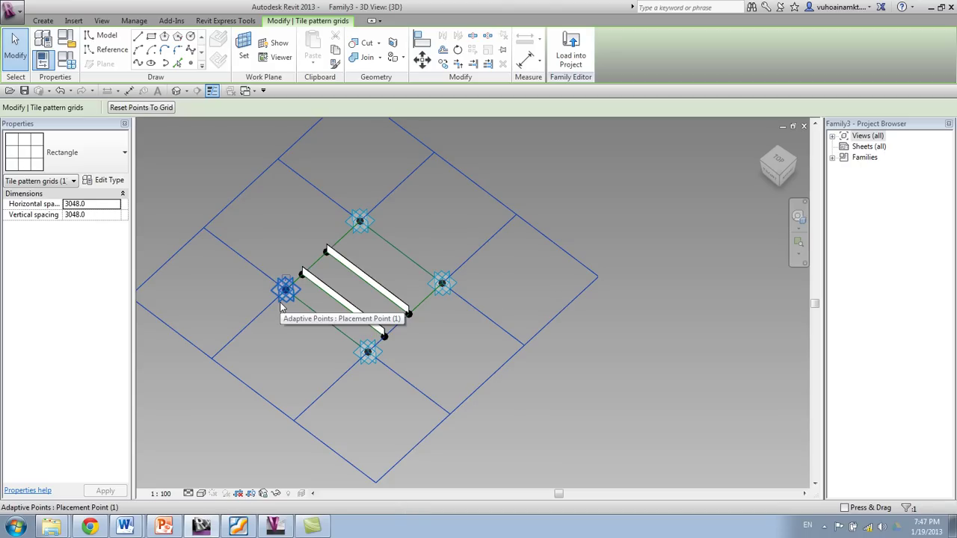
Set the tile pattern grid's horizontal spacing to 240 and vertical spacing to 900.
{"action": "left_click", "coordinate": [97, 207]}
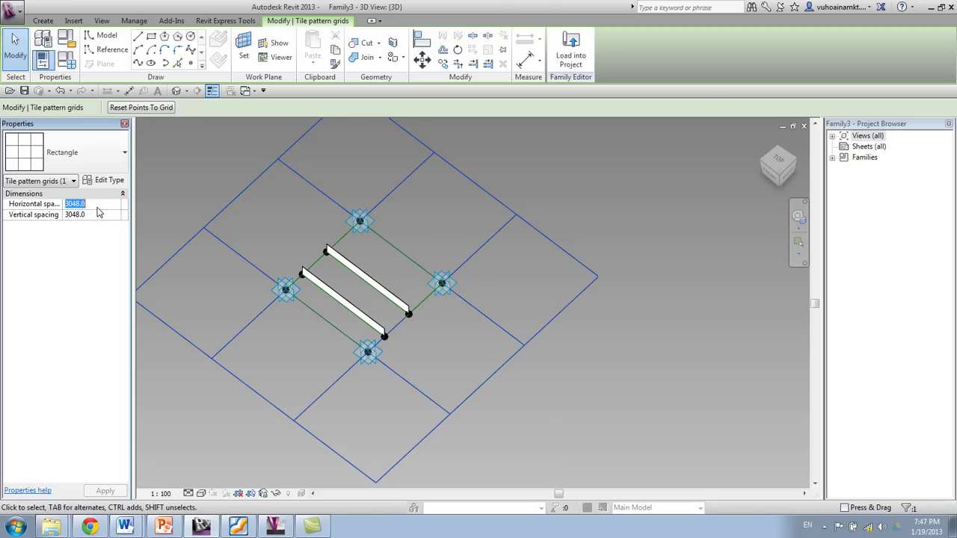
{"action": "type", "text": "240"}
{"action": "left_click", "coordinate": [105, 215]}
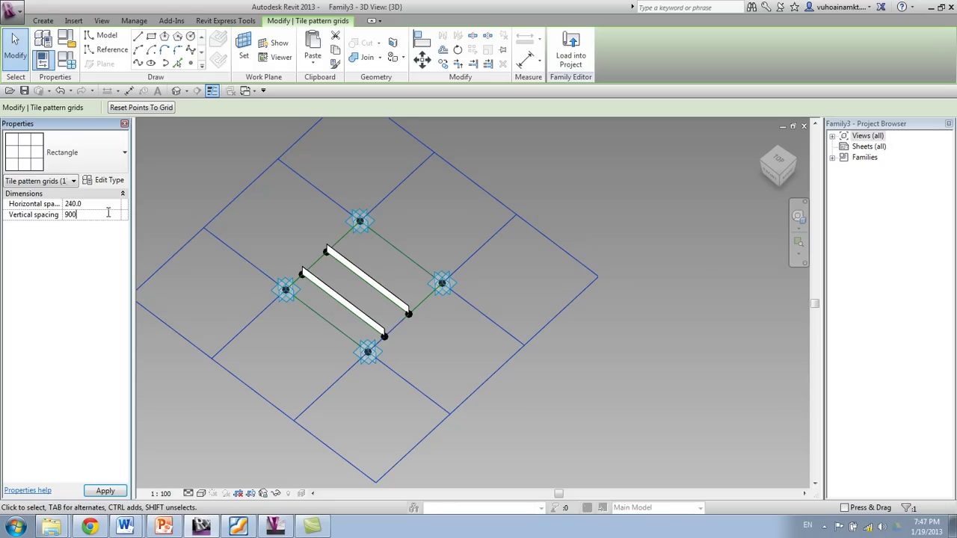
{"action": "type", "text": "900"}
{"action": "scroll", "coordinate": [171, 277], "scroll_direction": "down", "scroll_amount": 5}
{"action": "scroll", "coordinate": [171, 254], "scroll_direction": "up", "scroll_amount": 5}
{"action": "middle_click_drag", "start_coordinate": [171, 254], "coordinate": [429, 320]}
Set the tile pattern grid's horizontal spacing to 900 and vertical spacing to 240.
{"action": "left_click", "coordinate": [95, 205]}
{"action": "type", "text": "90"}
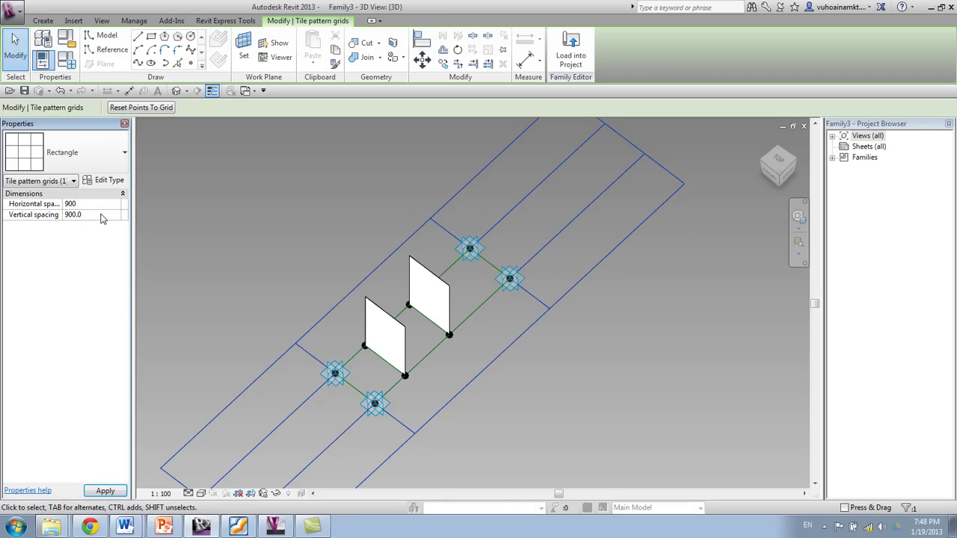
{"action": "left_click", "coordinate": [102, 215]}
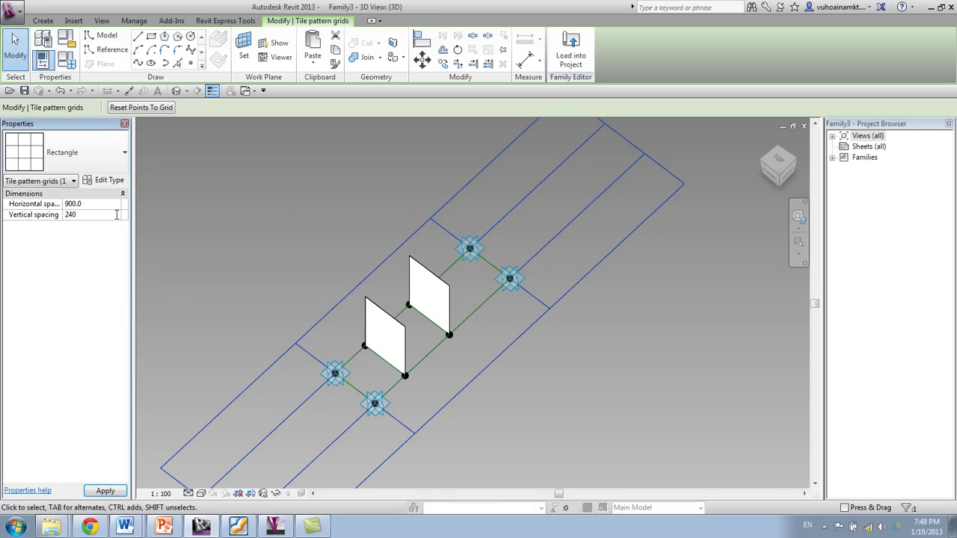
{"action": "key", "text": "Return"}
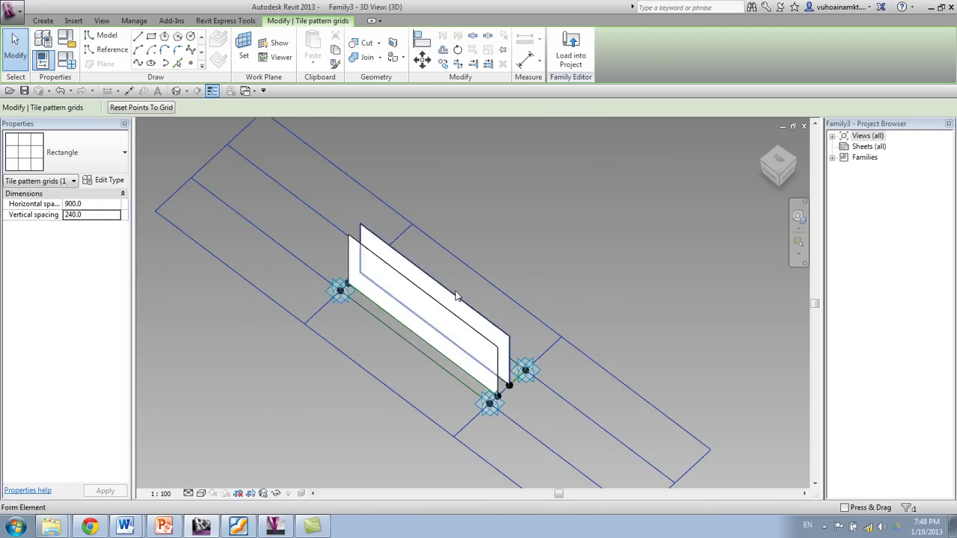
Select both fin forms and set their Positive Offset to 20.
{"action": "scroll", "coordinate": [450, 290], "scroll_direction": "up", "scroll_amount": 3}
{"action": "middle_click_drag", "start_coordinate": [493, 312], "coordinate": [438, 227]}
{"action": "middle_click_drag", "start_coordinate": [560, 310], "coordinate": [524, 284], "text": "shift"}
{"action": "left_click", "coordinate": [370, 188]}
{"action": "left_click", "coordinate": [477, 217], "text": "ctrl"}
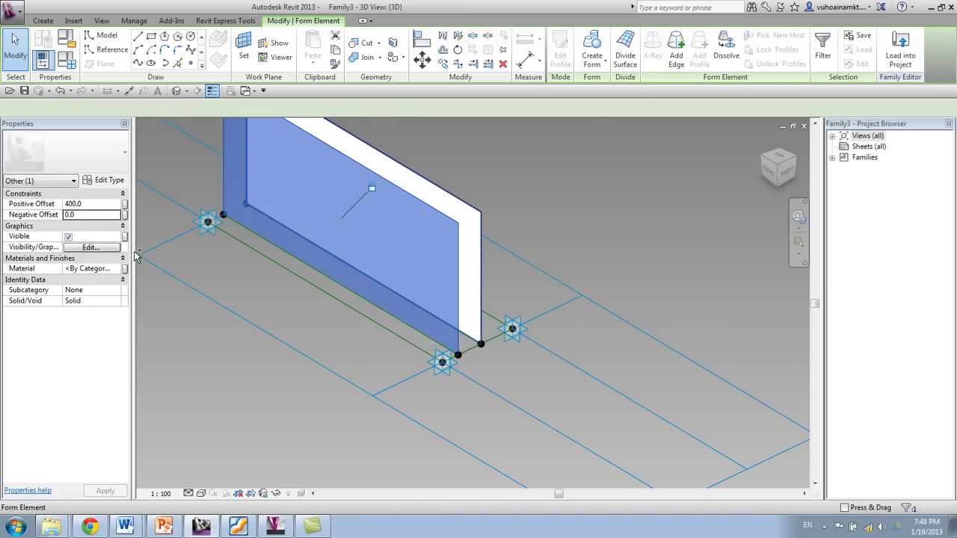
{"action": "middle_click_drag", "start_coordinate": [571, 240], "coordinate": [486, 303]}
{"action": "left_click", "coordinate": [95, 205]}
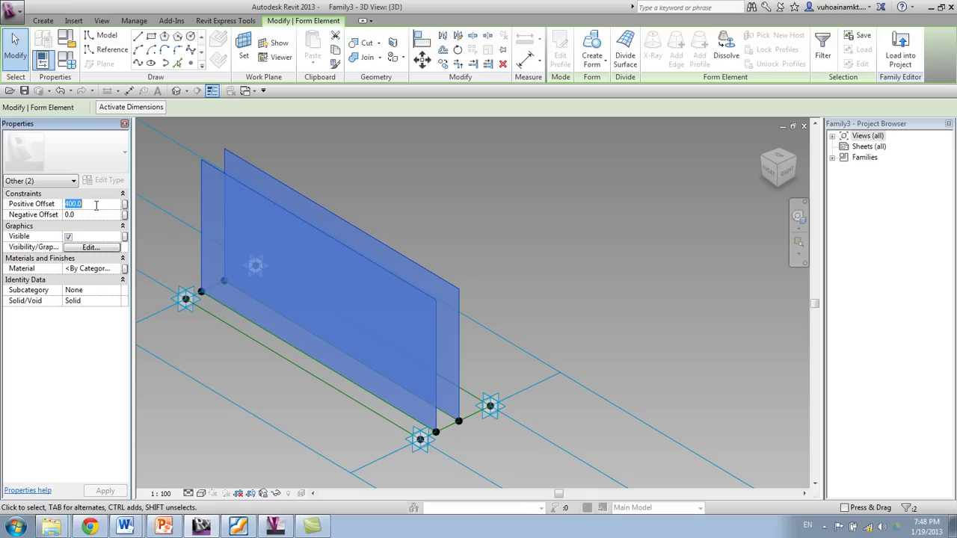
{"action": "type", "text": "20"}
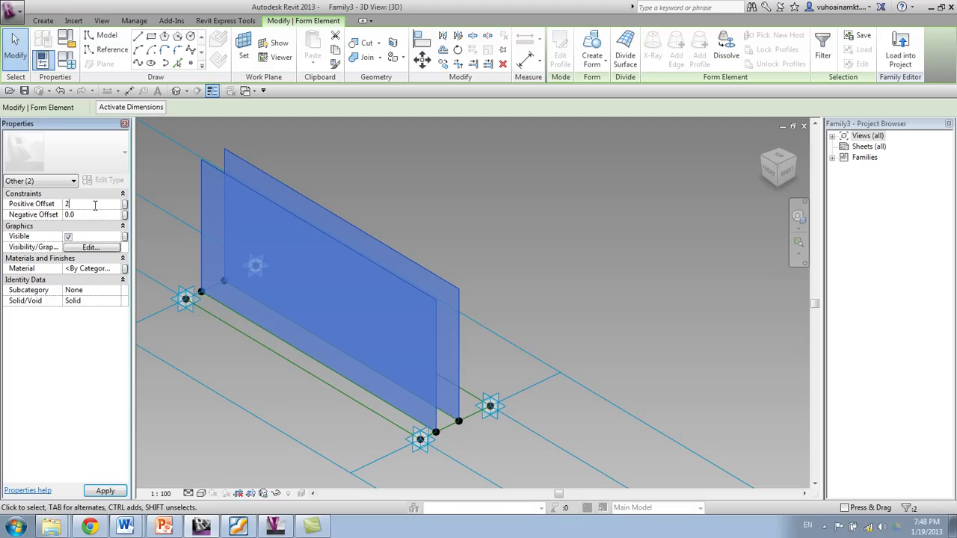
{"action": "key", "text": "Return"}
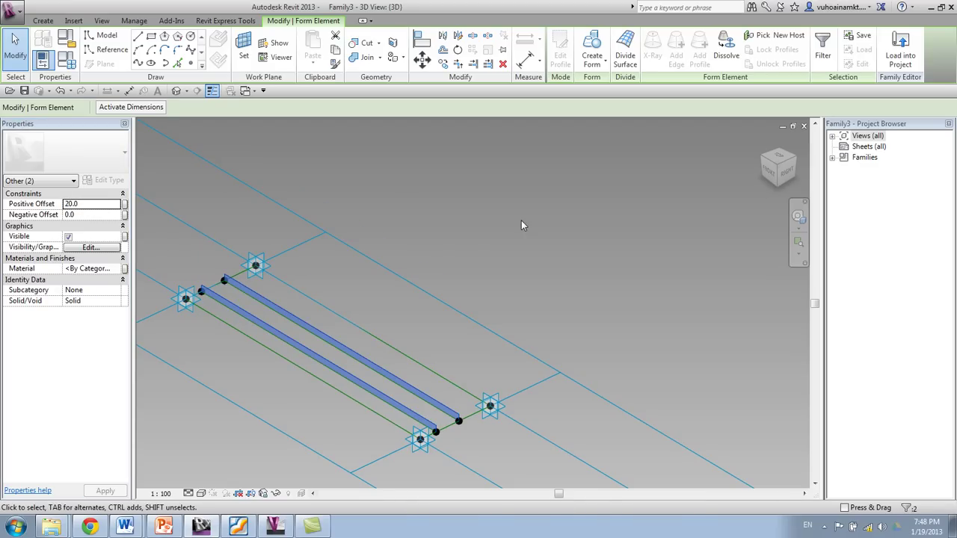
Set the Positive Offset of both selected fin forms to 200.
{"action": "left_click", "coordinate": [89, 206]}
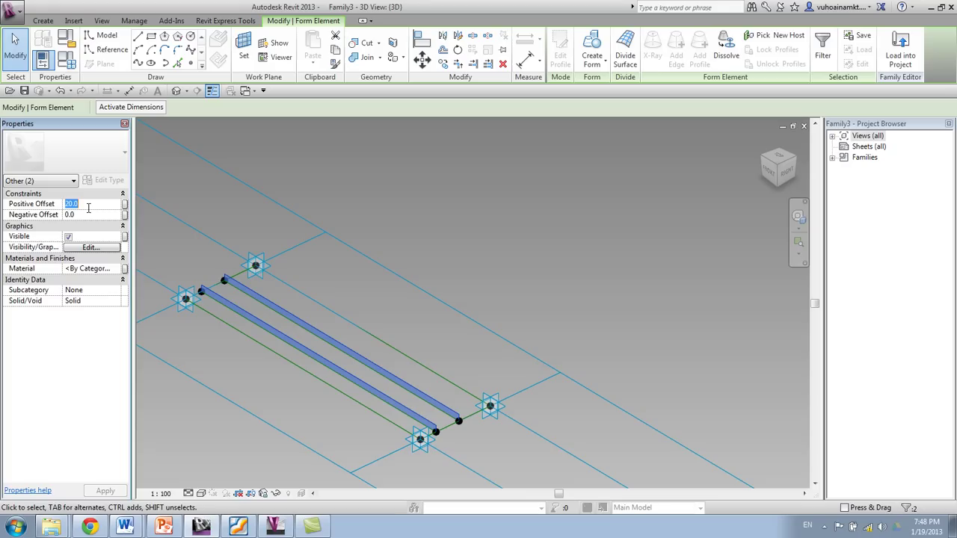
{"action": "type", "text": "2"}
{"action": "mouse_move", "coordinate": [380, 198]}
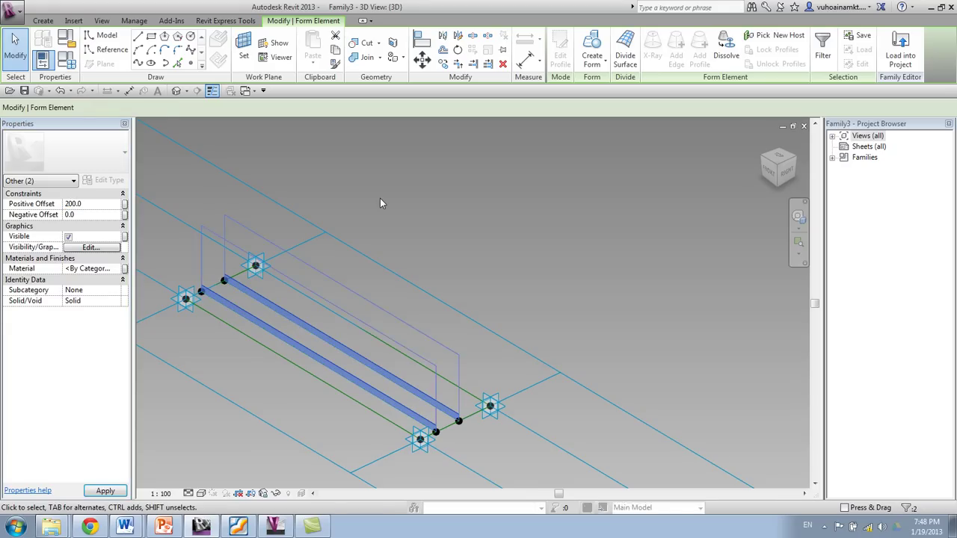
Set the Positive Offset of both fin forms to 100 and deselect them.
{"action": "left_click", "coordinate": [93, 204]}
{"action": "type", "text": "1"}
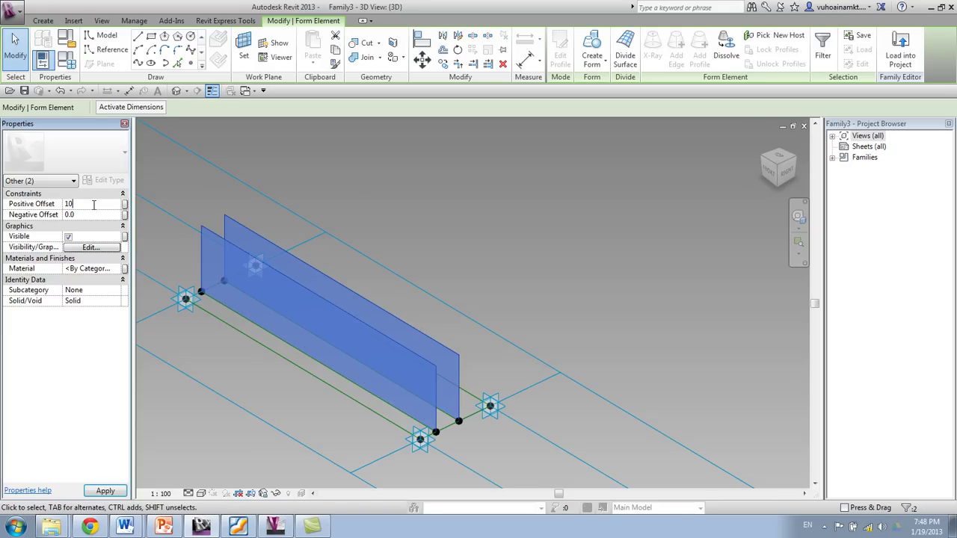
{"action": "left_click", "coordinate": [503, 253]}
{"action": "middle_click_drag", "start_coordinate": [502, 253], "coordinate": [496, 220], "text": "shift"}
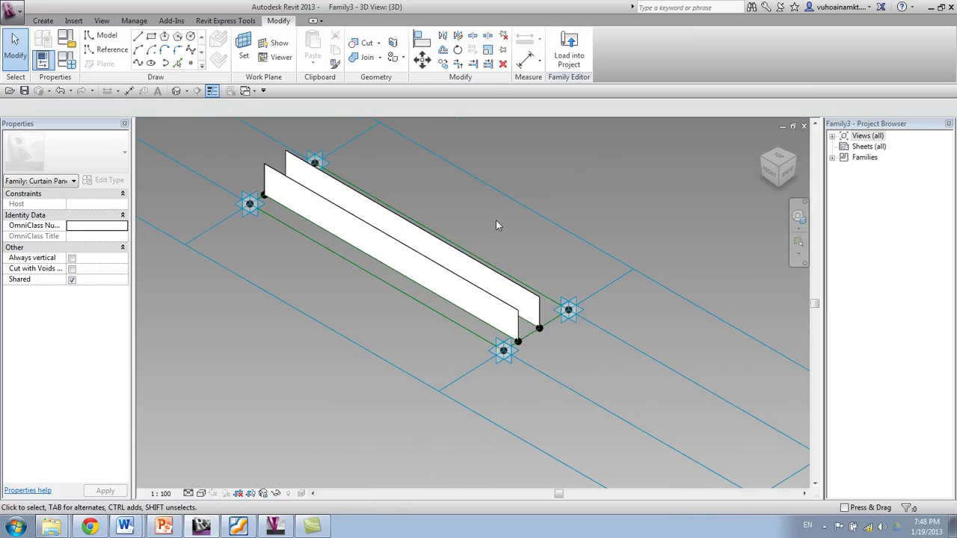
Delete both fin forms, keeping their reference lines and hosted points.
{"action": "left_click", "coordinate": [493, 302]}
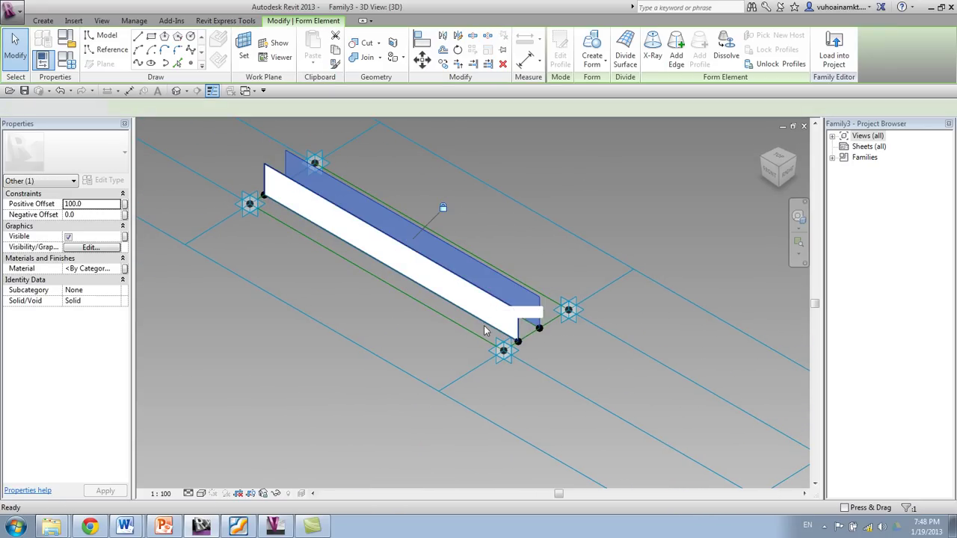
{"action": "key", "text": "Delete"}
{"action": "left_click", "coordinate": [532, 296]}
{"action": "key", "text": "Delete"}
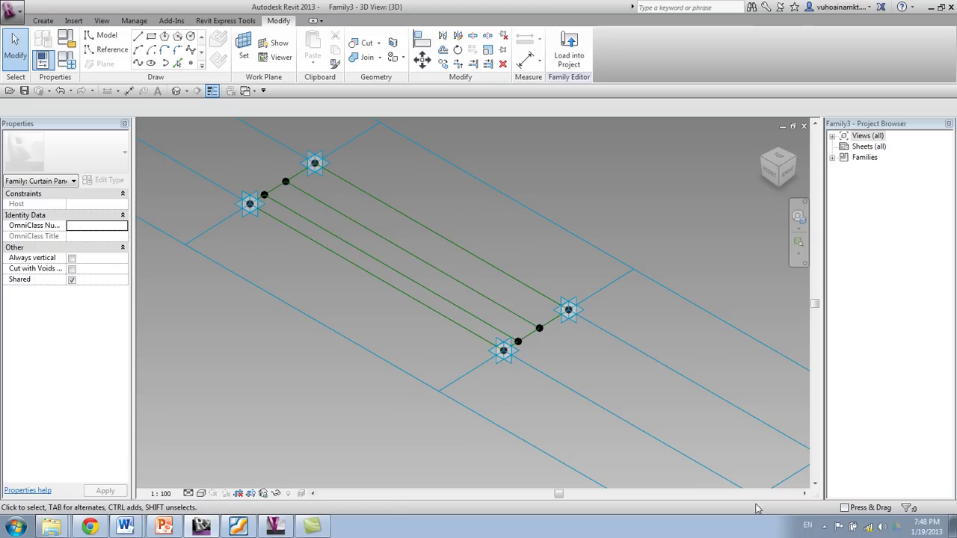
{"action": "left_click", "coordinate": [825, 525]}
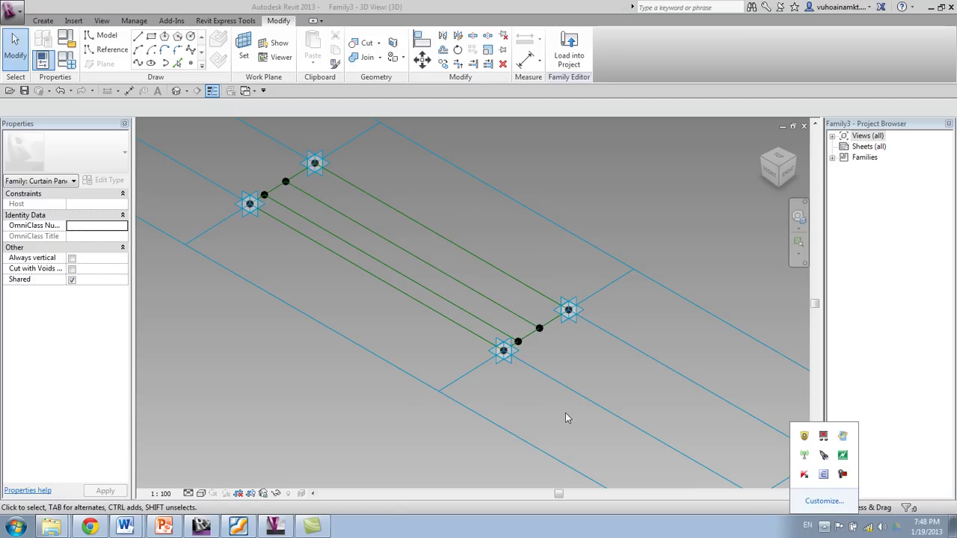
Place a reference point on each of adaptive placement points 1 and 2, using that point's own work plane.
{"action": "middle_click_drag", "start_coordinate": [290, 268], "coordinate": [313, 352]}
{"action": "key", "text": "w"}
{"action": "key", "text": "p"}
{"action": "left_click", "coordinate": [259, 282]}
{"action": "left_click", "coordinate": [190, 63]}
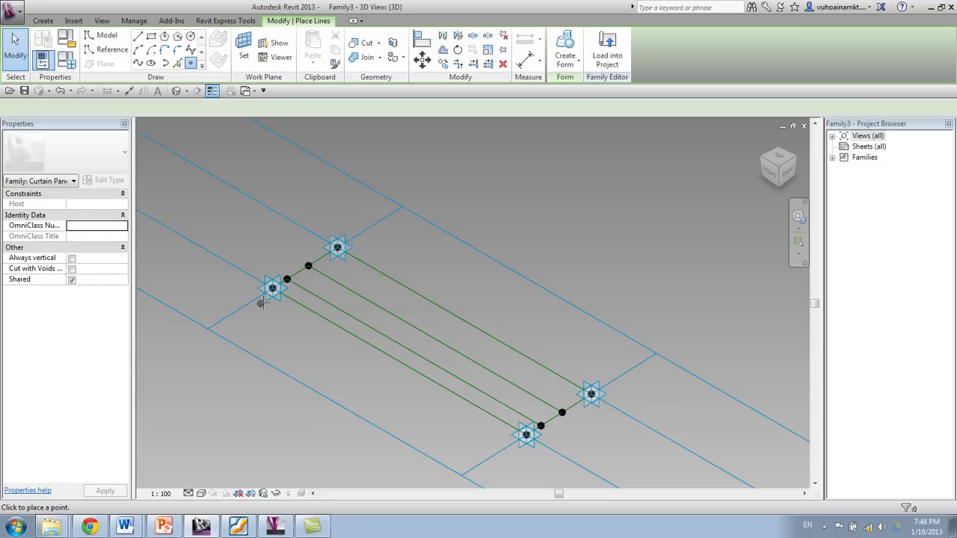
{"action": "left_click", "coordinate": [527, 437]}
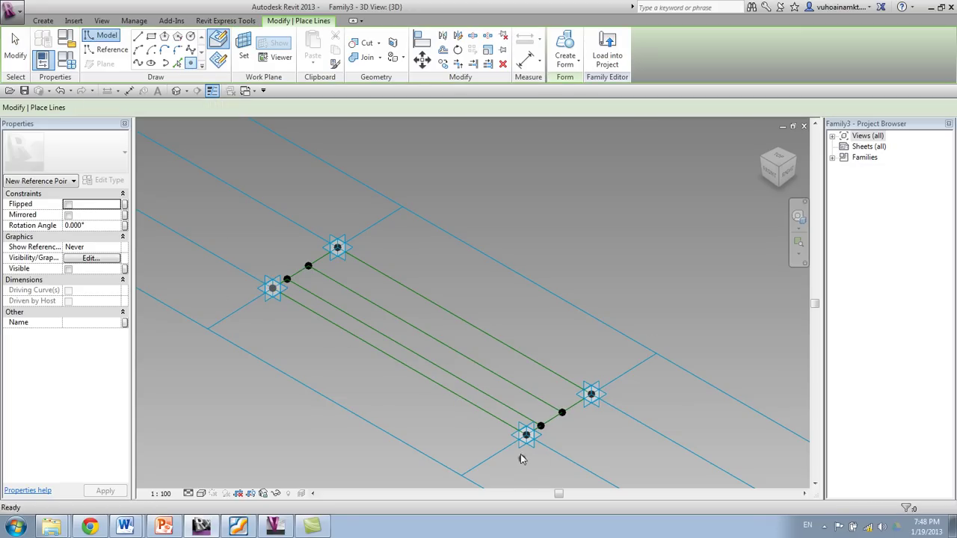
{"action": "key", "text": "Escape"}
{"action": "key", "text": "Escape"}
{"action": "key", "text": "Return"}
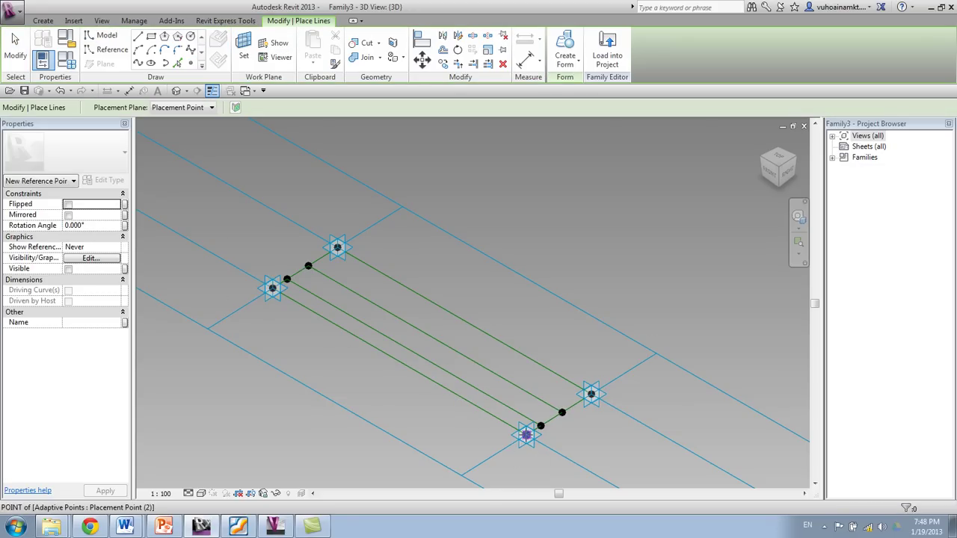
{"action": "key", "text": "Escape"}
Place a reference point on each of the other two adaptive placement points, 3 and 4, and end the command.
{"action": "left_click", "coordinate": [590, 394]}
{"action": "key", "text": "Escape"}
{"action": "left_click", "coordinate": [337, 248]}
{"action": "key", "text": "Escape"}
{"action": "key", "text": "Return"}
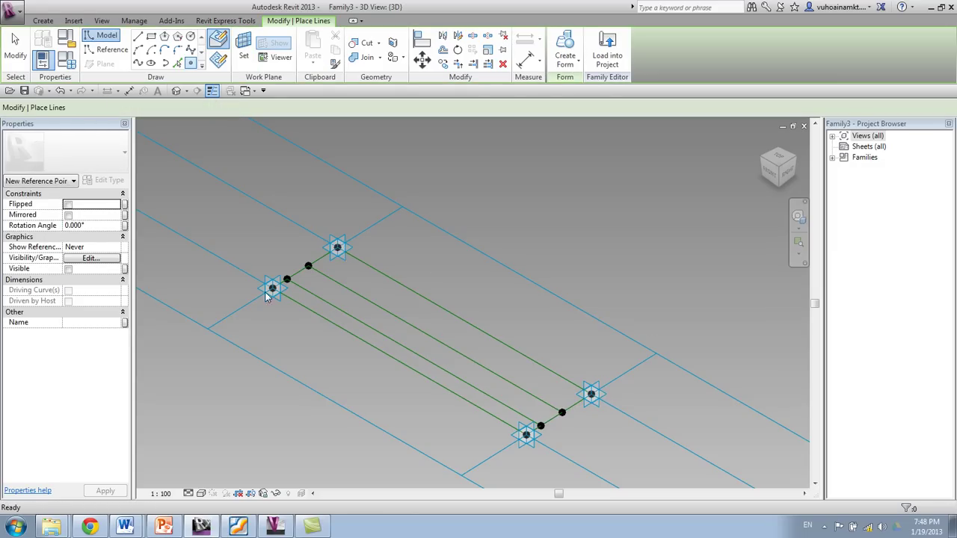
{"action": "key", "text": "Escape"}
Select the points at all four panel corners, filter the selection to Reference Points only, and set their Offset to 200.
{"action": "left_click", "coordinate": [285, 321]}
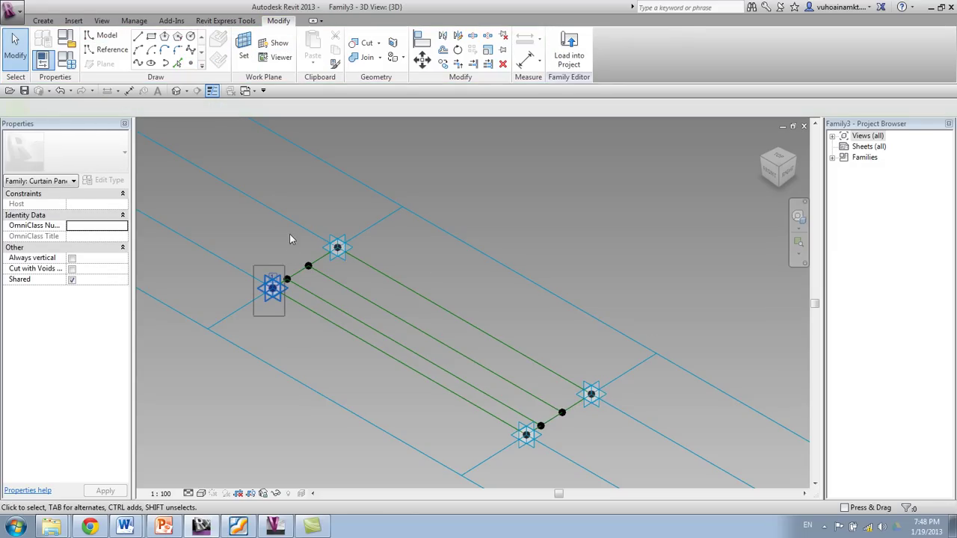
{"action": "left_click", "coordinate": [328, 237], "text": "ctrl"}
{"action": "left_click_drag", "start_coordinate": [577, 334], "coordinate": [620, 431], "text": "ctrl"}
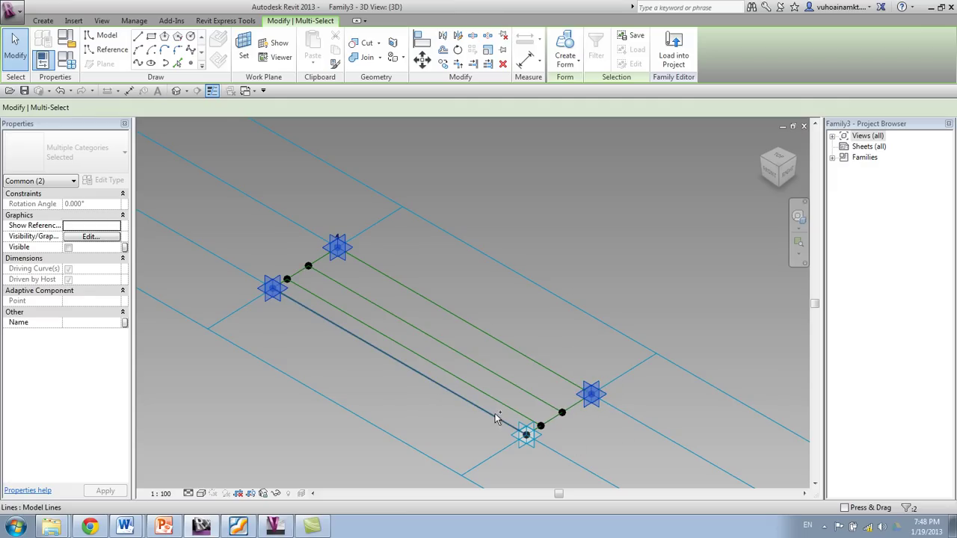
{"action": "left_click_drag", "start_coordinate": [502, 408], "coordinate": [550, 460], "text": "ctrl"}
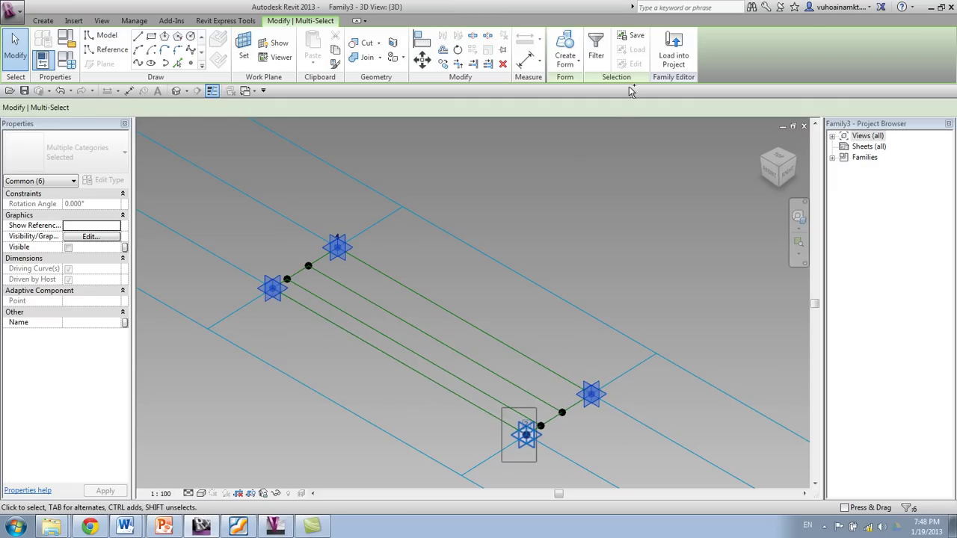
{"action": "left_click", "coordinate": [596, 49]}
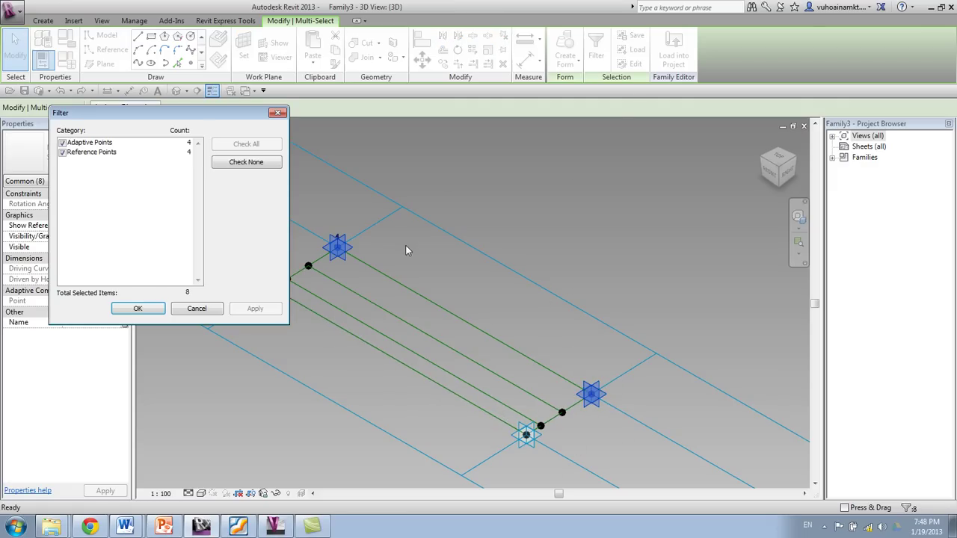
{"action": "left_click", "coordinate": [225, 162]}
{"action": "left_click", "coordinate": [62, 153]}
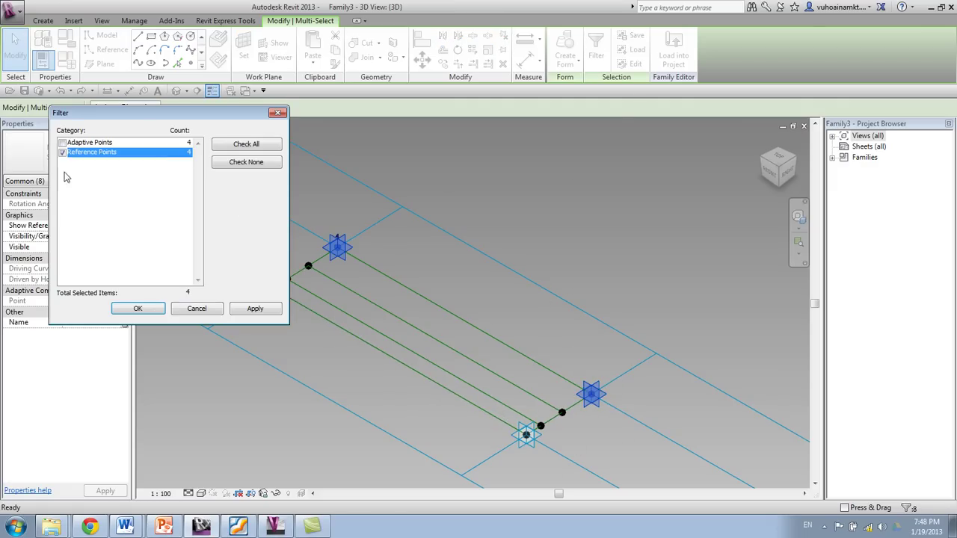
{"action": "left_click", "coordinate": [134, 309]}
{"action": "left_click", "coordinate": [93, 322]}
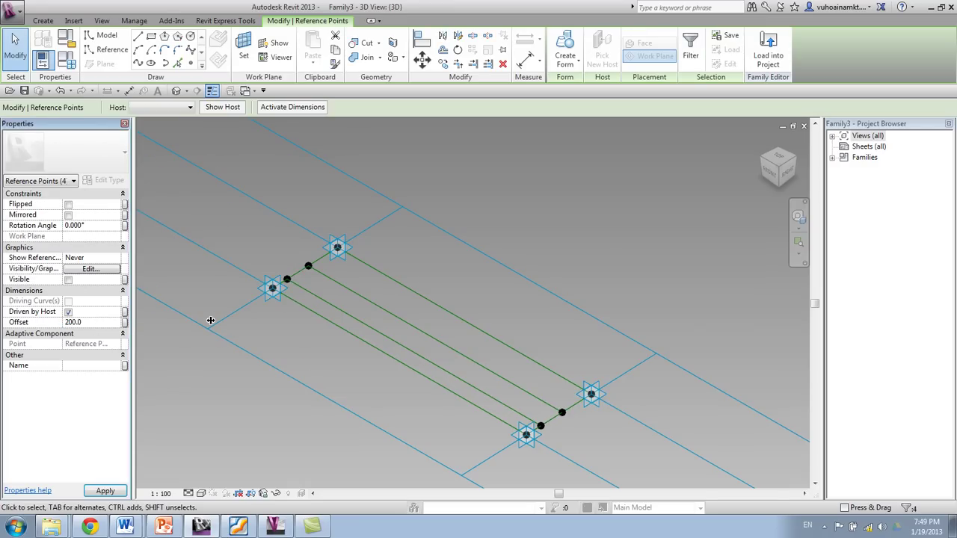
{"action": "type", "text": "200"}
{"action": "key", "text": "Return"}
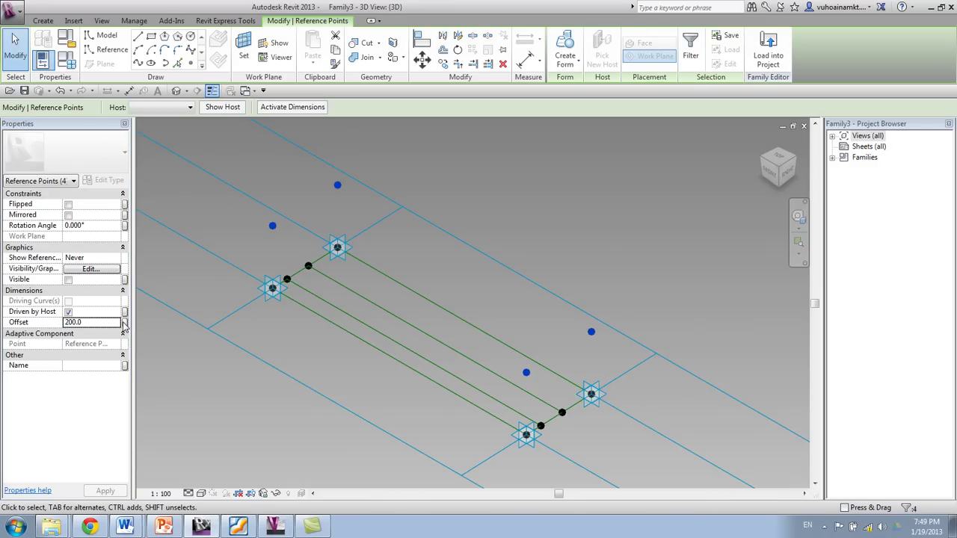
Link the Offset of the four reference points to a new instance family parameter H grouped under Dimensions.
{"action": "left_click", "coordinate": [125, 324]}
{"action": "left_click", "coordinate": [410, 333]}
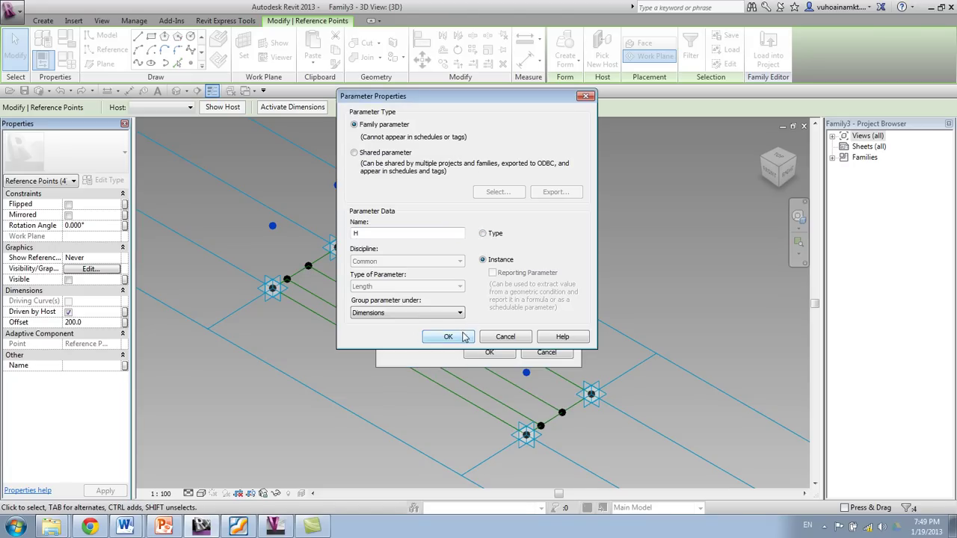
{"action": "left_click", "coordinate": [447, 336]}
{"action": "left_click", "coordinate": [487, 351]}
Draw a 3D-snapped reference line between the two raised points at each short end of the panel.
{"action": "mouse_move", "coordinate": [374, 390]}
{"action": "middle_mouse_down", "text": "shift"}
{"action": "mouse_move", "coordinate": [404, 390]}
{"action": "mouse_move", "coordinate": [409, 345]}
{"action": "mouse_move", "coordinate": [400, 338]}
{"action": "middle_mouse_up", "text": "shift"}
{"action": "key", "text": "l"}
{"action": "key", "text": "i"}
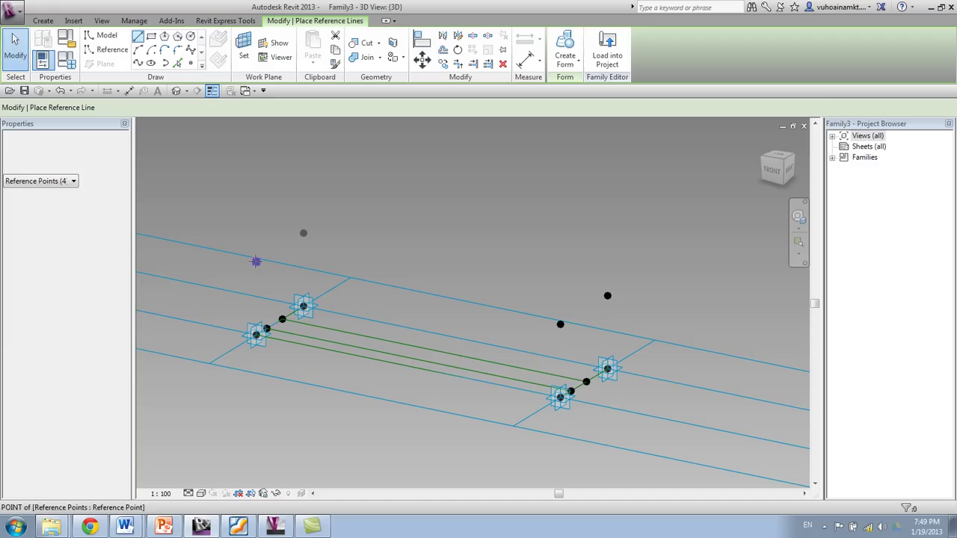
{"action": "middle_click_drag", "start_coordinate": [256, 261], "coordinate": [351, 448], "text": "shift"}
{"action": "left_click", "coordinate": [284, 213]}
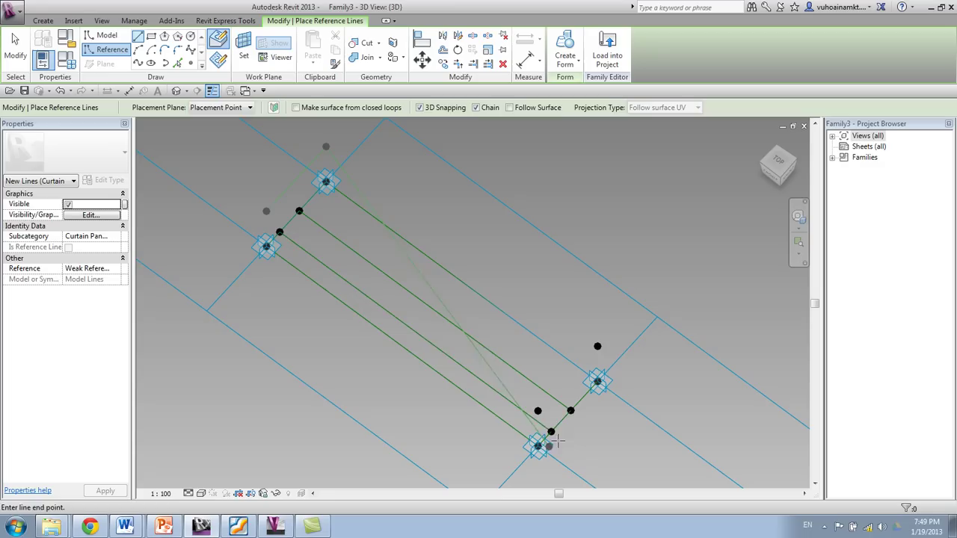
{"action": "key", "text": "Escape"}
{"action": "middle_click_drag", "start_coordinate": [549, 455], "coordinate": [443, 391], "text": "shift"}
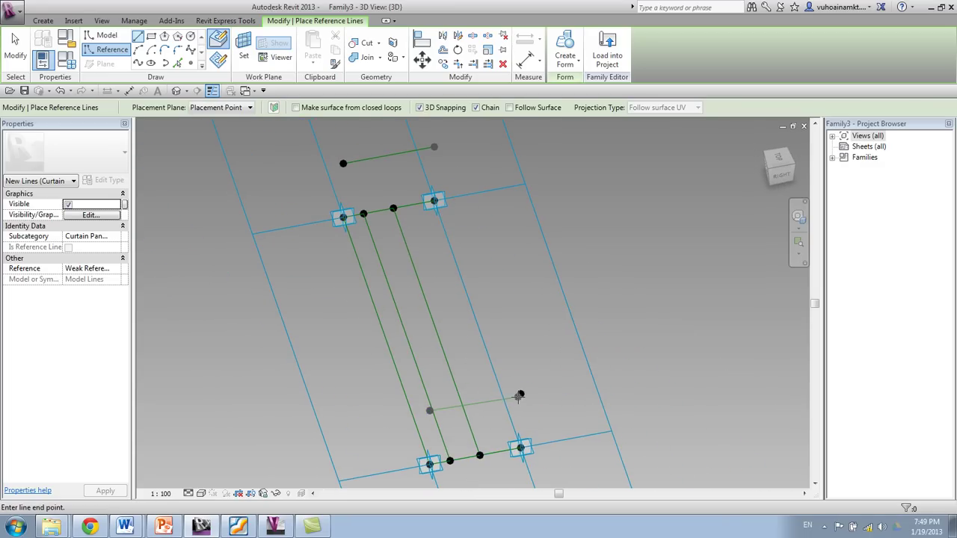
{"action": "left_click", "coordinate": [520, 394]}
{"action": "key", "text": "Escape"}
Place two hosted points on each of the two raised reference lines.
{"action": "left_click", "coordinate": [191, 63]}
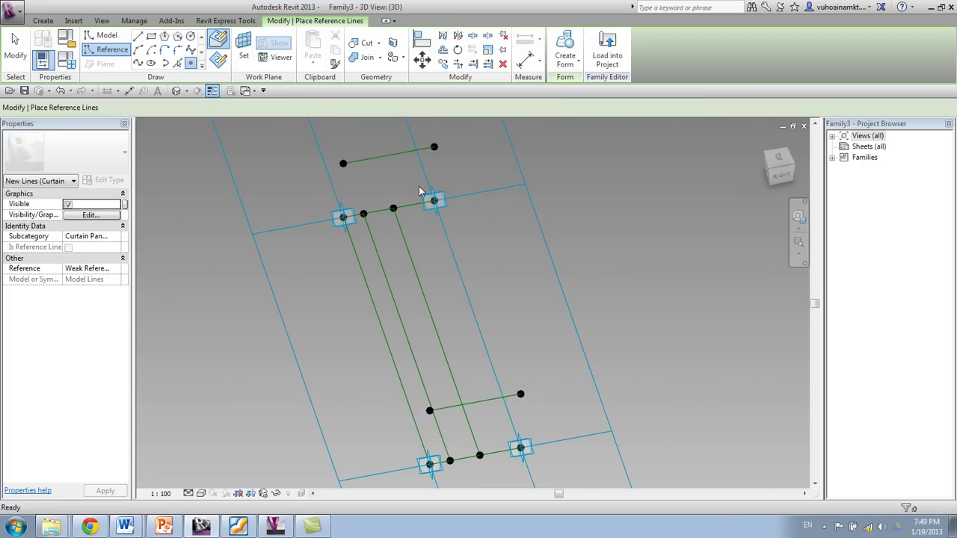
{"action": "middle_click_drag", "start_coordinate": [422, 195], "coordinate": [414, 66]}
{"action": "middle_click_drag", "start_coordinate": [524, 269], "coordinate": [472, 349], "text": "shift"}
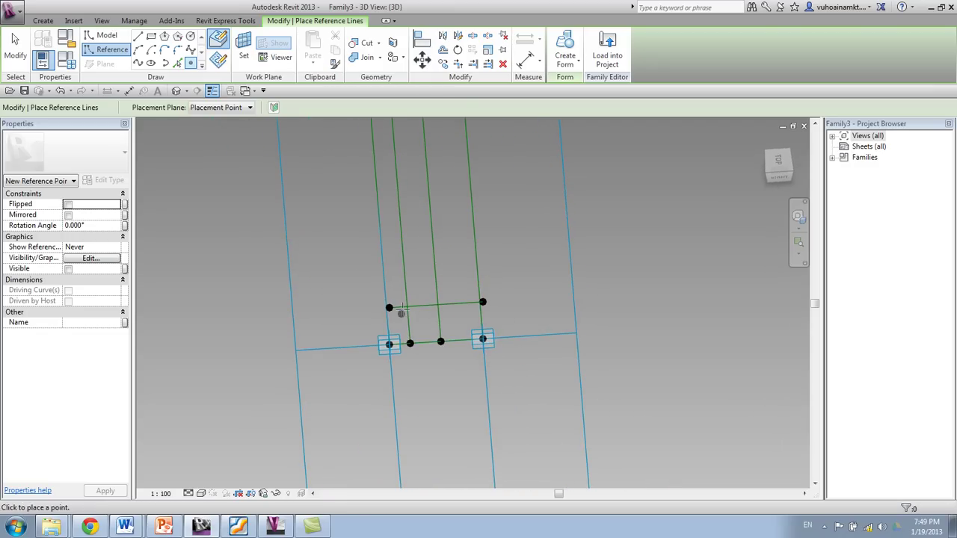
{"action": "scroll", "coordinate": [449, 296], "scroll_direction": "down", "scroll_amount": 2}
{"action": "key", "text": "Escape"}
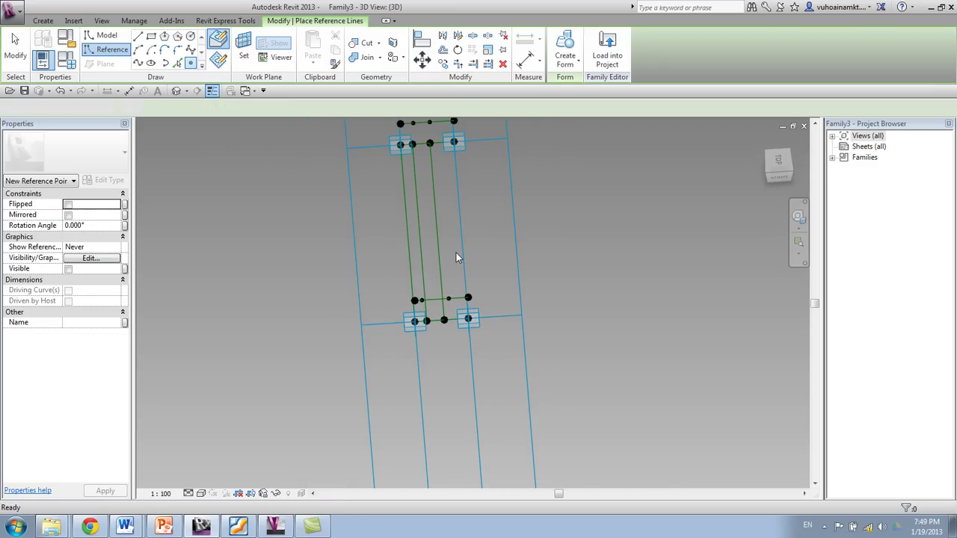
Flip the first raised point on one short end's reference line so its position is measured from the End.
{"action": "middle_click_drag", "start_coordinate": [465, 288], "coordinate": [465, 355]}
{"action": "scroll", "coordinate": [421, 172], "scroll_direction": "up", "scroll_amount": 2}
{"action": "scroll", "coordinate": [417, 197], "scroll_direction": "up", "scroll_amount": 2}
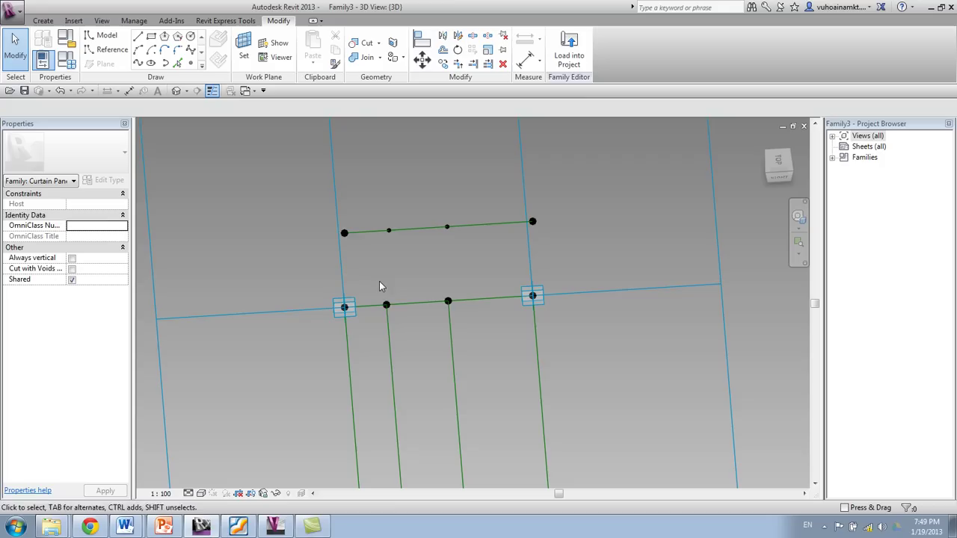
{"action": "left_click", "coordinate": [405, 299]}
{"action": "scroll", "coordinate": [430, 224], "scroll_direction": "down", "scroll_amount": 3}
{"action": "scroll", "coordinate": [474, 255], "scroll_direction": "down", "scroll_amount": 2}
{"action": "middle_click_drag", "start_coordinate": [483, 253], "coordinate": [501, 233]}
{"action": "scroll", "coordinate": [457, 229], "scroll_direction": "up", "scroll_amount": 5}
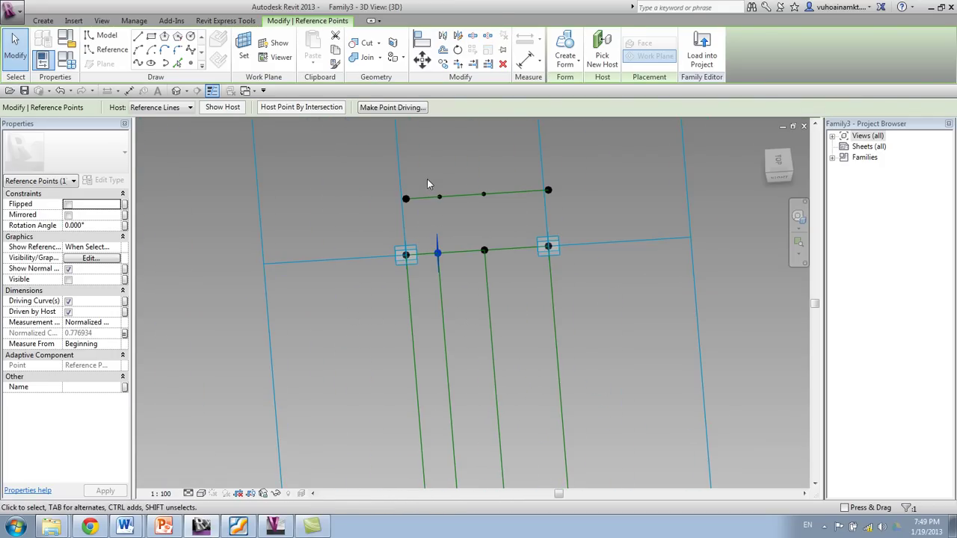
{"action": "left_click_drag", "start_coordinate": [426, 175], "coordinate": [449, 228]}
{"action": "left_click", "coordinate": [439, 197]}
{"action": "scroll", "coordinate": [478, 254], "scroll_direction": "down", "scroll_amount": 4}
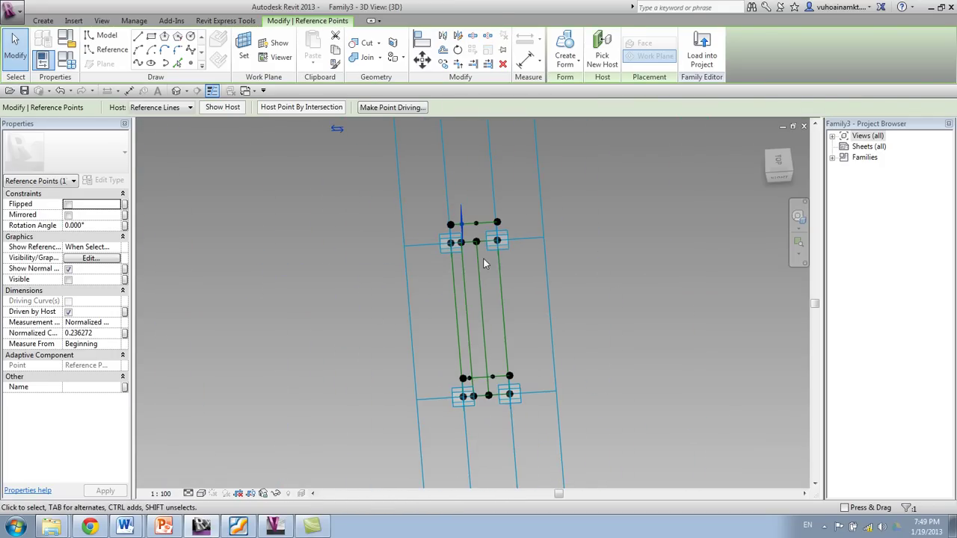
{"action": "left_click", "coordinate": [338, 125]}
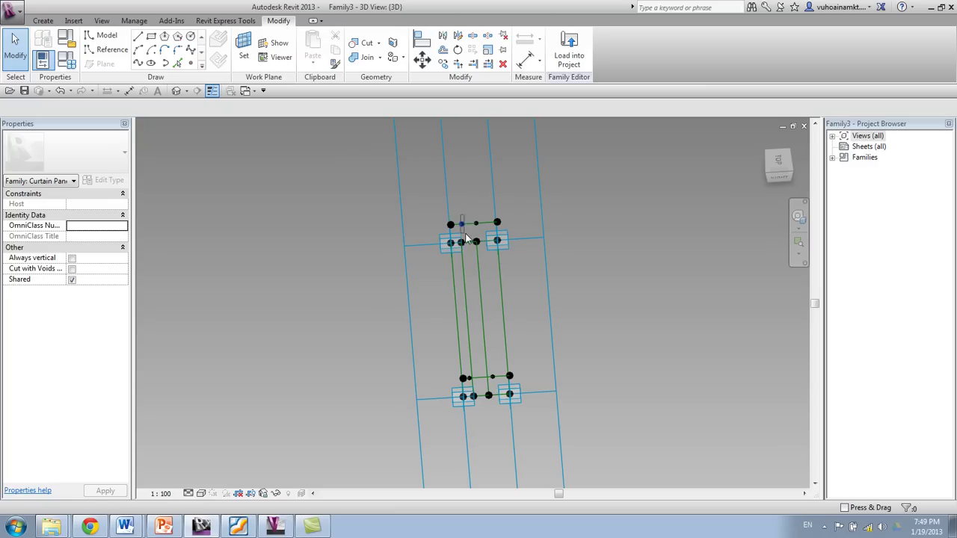
{"action": "left_click", "coordinate": [365, 183]}
Inspect the measurement settings of the flipped raised point and of the second base point at the same short end.
{"action": "left_click", "coordinate": [472, 395]}
{"action": "scroll", "coordinate": [488, 233], "scroll_direction": "up", "scroll_amount": 3}
{"action": "middle_click_drag", "start_coordinate": [489, 330], "coordinate": [437, 371]}
{"action": "scroll", "coordinate": [421, 290], "scroll_direction": "up", "scroll_amount": 3}
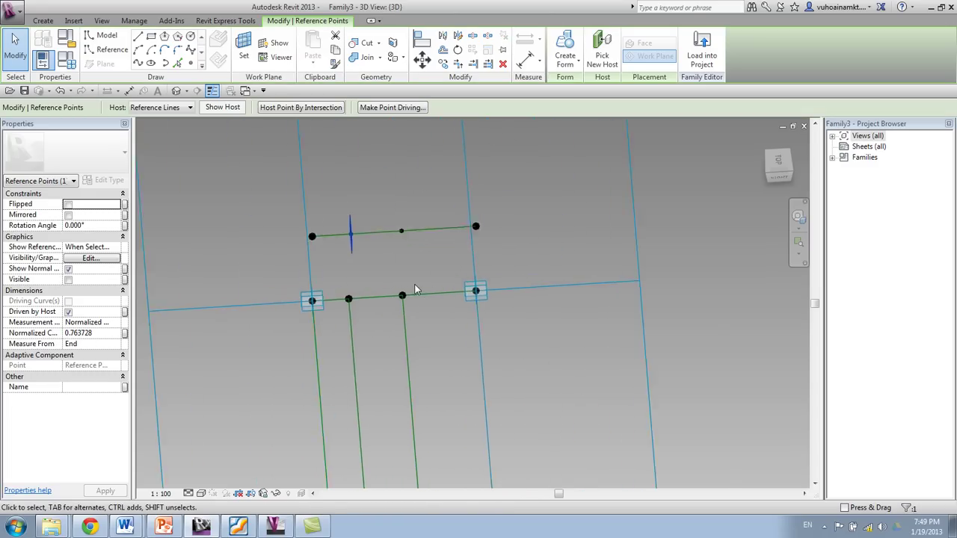
{"action": "left_click_drag", "start_coordinate": [373, 283], "coordinate": [432, 333]}
{"action": "scroll", "coordinate": [399, 182], "scroll_direction": "down", "scroll_amount": 6}
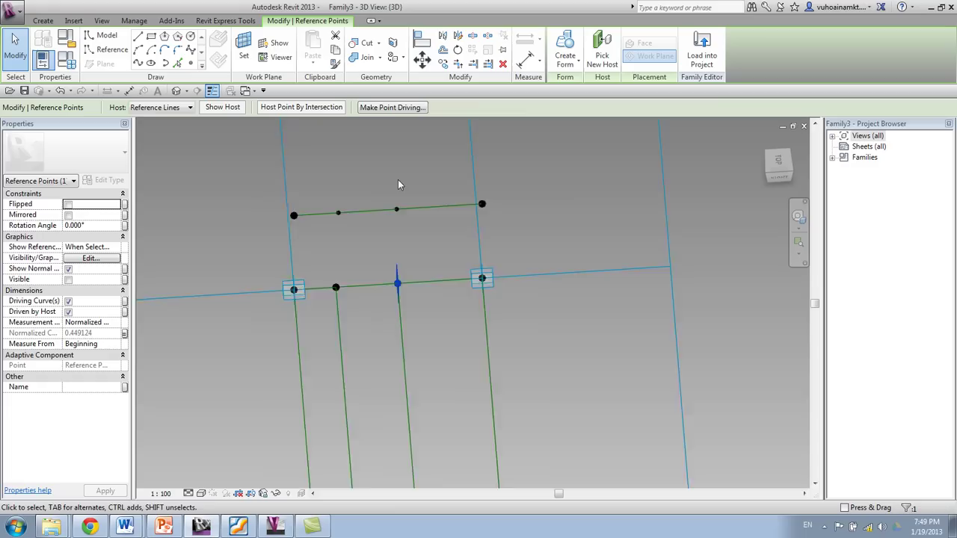
{"action": "middle_click_drag", "start_coordinate": [473, 197], "coordinate": [499, 304]}
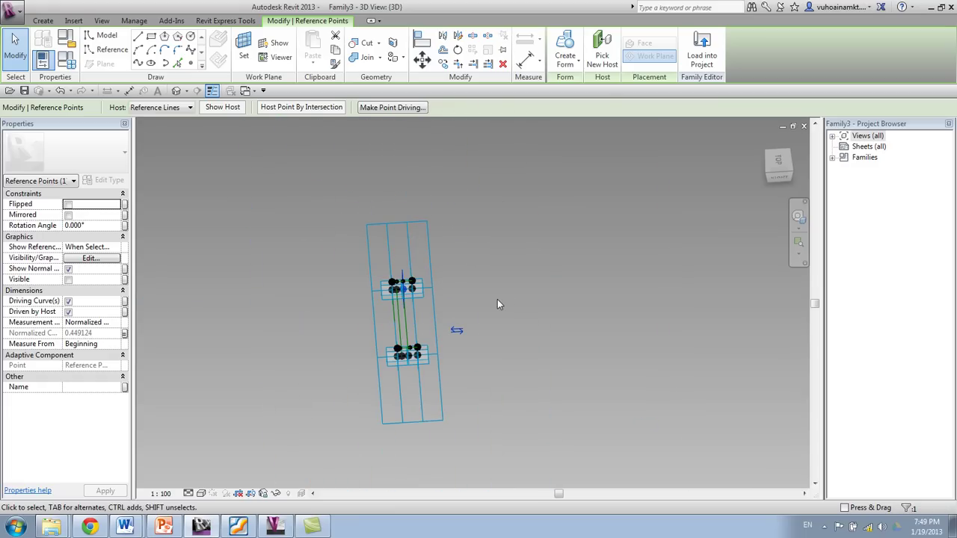
{"action": "left_click", "coordinate": [824, 529]}
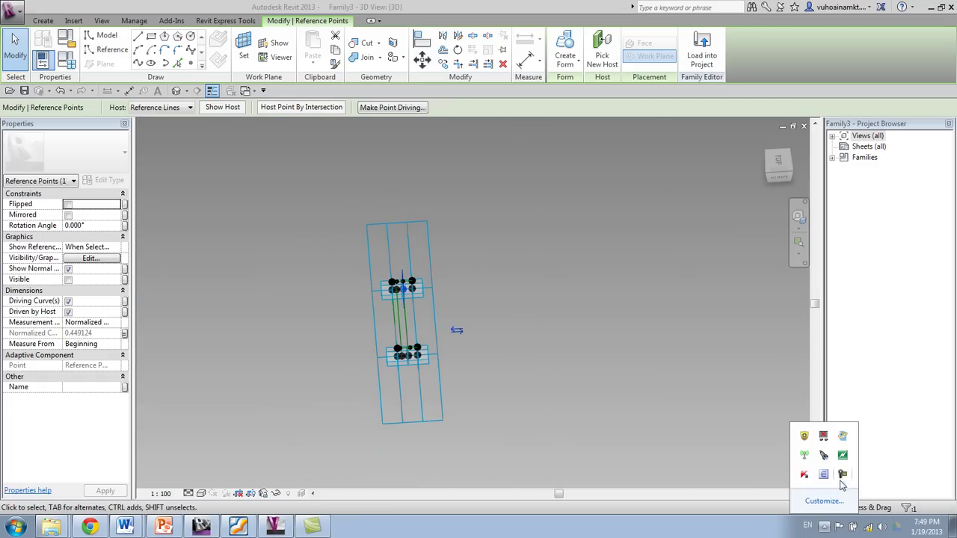
{"action": "left_click", "coordinate": [842, 476]}
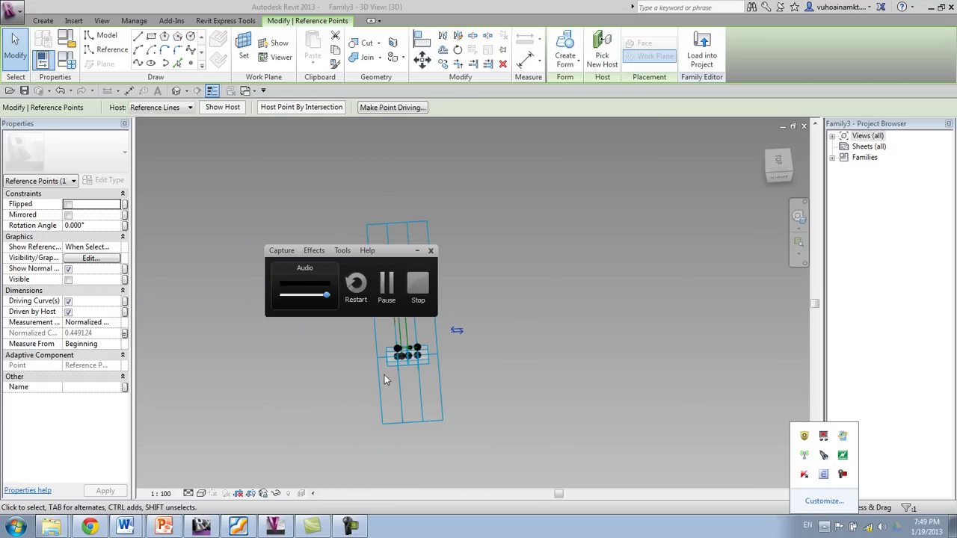
{"action": "left_click", "coordinate": [388, 302]}
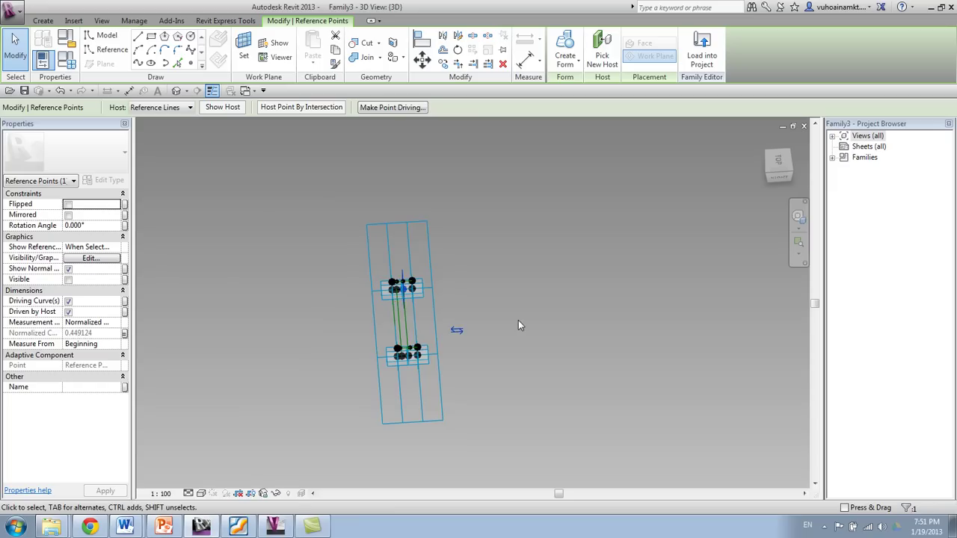
Flip the second raised point at the same short end to measure its position from the End.
{"action": "middle_click_drag", "start_coordinate": [519, 324], "coordinate": [541, 231], "text": "shift"}
{"action": "scroll", "coordinate": [403, 320], "scroll_direction": "up", "scroll_amount": 4}
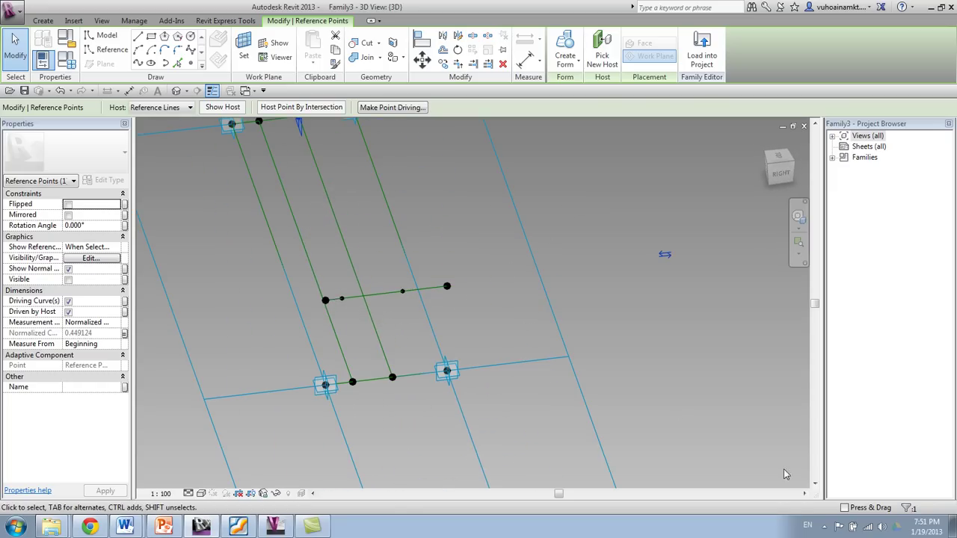
{"action": "middle_click_drag", "start_coordinate": [576, 364], "coordinate": [587, 299], "text": "shift"}
{"action": "scroll", "coordinate": [484, 298], "scroll_direction": "down", "scroll_amount": 3}
{"action": "scroll", "coordinate": [480, 216], "scroll_direction": "up", "scroll_amount": 6}
{"action": "left_click_drag", "start_coordinate": [457, 152], "coordinate": [500, 228]}
{"action": "scroll", "coordinate": [500, 228], "scroll_direction": "down", "scroll_amount": 5}
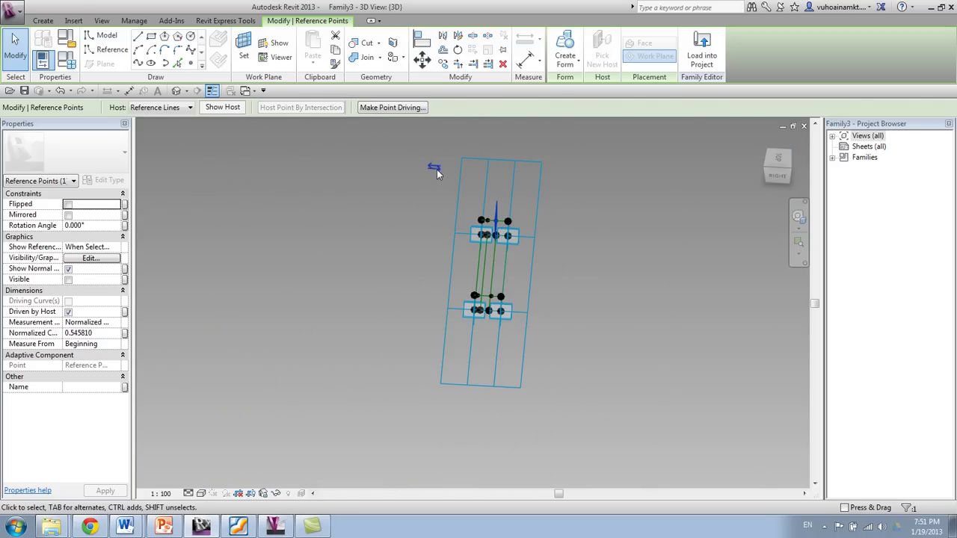
{"action": "scroll", "coordinate": [542, 236], "scroll_direction": "up", "scroll_amount": 5}
Examine which family parameter drives the first base point's normalized curve parameter, and inspect the raised point above it.
{"action": "left_click", "coordinate": [572, 244]}
{"action": "middle_click_drag", "start_coordinate": [529, 247], "coordinate": [594, 306]}
{"action": "middle_click_drag", "start_coordinate": [403, 293], "coordinate": [415, 225]}
{"action": "scroll", "coordinate": [415, 225], "scroll_direction": "up", "scroll_amount": 2}
{"action": "scroll", "coordinate": [416, 227], "scroll_direction": "up", "scroll_amount": 1}
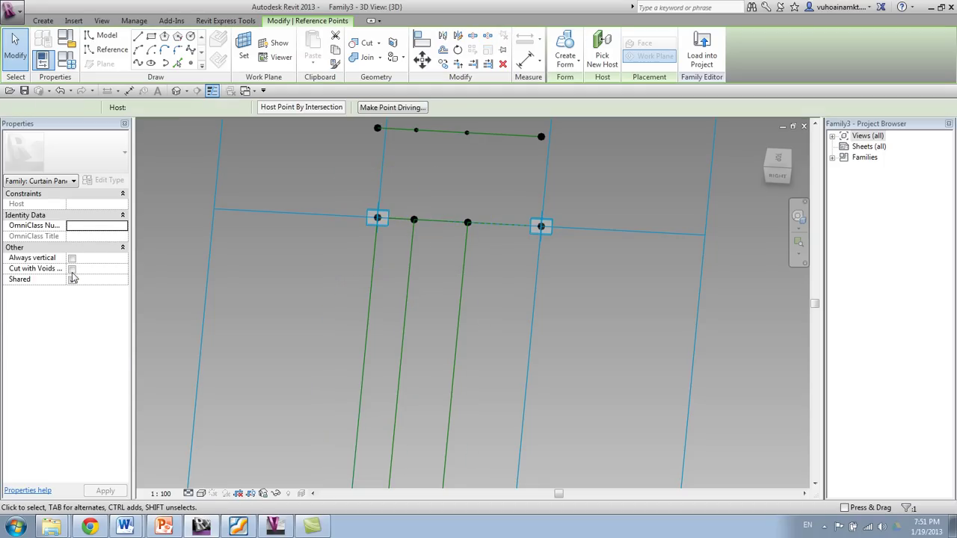
{"action": "left_click", "coordinate": [124, 334]}
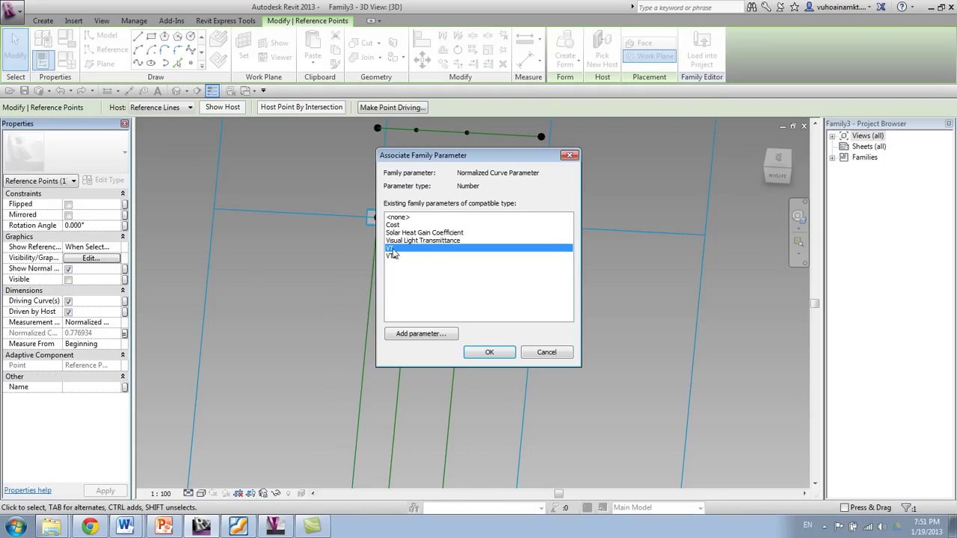
{"action": "left_click", "coordinate": [571, 159]}
{"action": "middle_click_drag", "start_coordinate": [414, 121], "coordinate": [408, 267]}
{"action": "left_click_drag", "start_coordinate": [418, 320], "coordinate": [379, 317]}
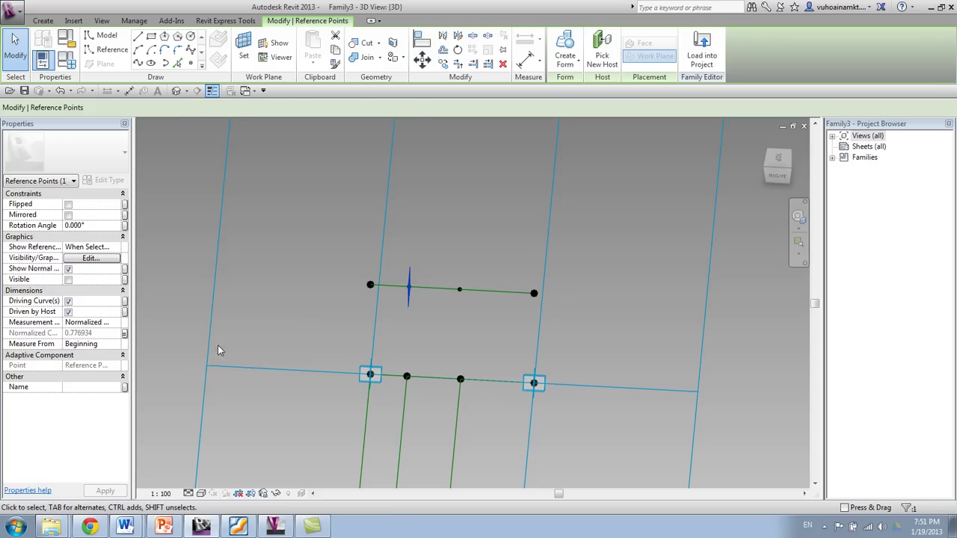
Flip the first raised point at the opposite short end of the panel to measure its position from the End.
{"action": "middle_click_drag", "start_coordinate": [272, 300], "coordinate": [271, 231]}
{"action": "scroll", "coordinate": [272, 239], "scroll_direction": "down", "scroll_amount": 1}
{"action": "middle_click_drag", "start_coordinate": [274, 281], "coordinate": [278, 177]}
{"action": "scroll", "coordinate": [273, 149], "scroll_direction": "down", "scroll_amount": 2}
{"action": "scroll", "coordinate": [308, 218], "scroll_direction": "up", "scroll_amount": 2}
{"action": "scroll", "coordinate": [313, 222], "scroll_direction": "up", "scroll_amount": 3}
{"action": "scroll", "coordinate": [267, 238], "scroll_direction": "up", "scroll_amount": 2}
{"action": "left_click_drag", "start_coordinate": [313, 412], "coordinate": [313, 412]}
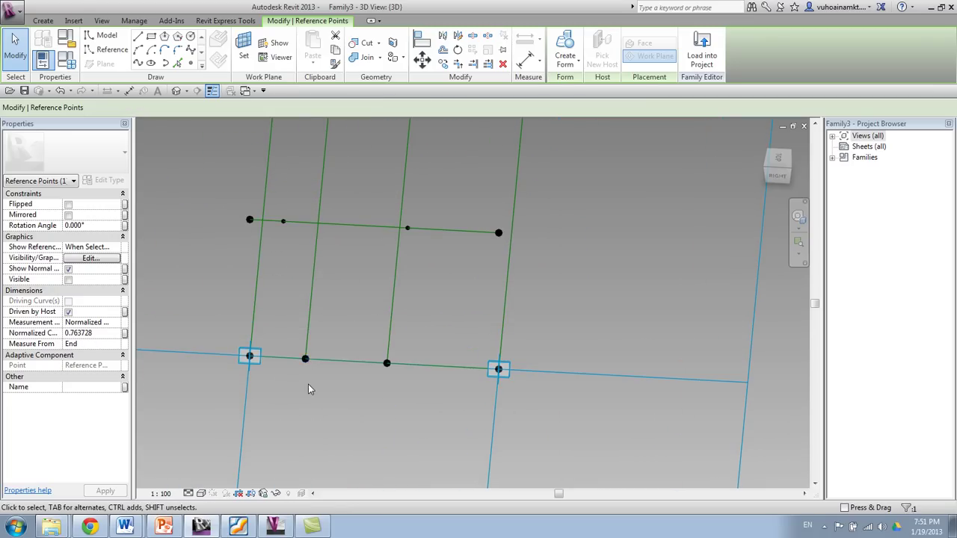
{"action": "scroll", "coordinate": [299, 323], "scroll_direction": "down", "scroll_amount": 2}
{"action": "scroll", "coordinate": [300, 323], "scroll_direction": "up", "scroll_amount": 4}
{"action": "left_click_drag", "start_coordinate": [284, 312], "coordinate": [307, 362]}
{"action": "scroll", "coordinate": [305, 358], "scroll_direction": "down", "scroll_amount": 5}
{"action": "left_click", "coordinate": [181, 241]}
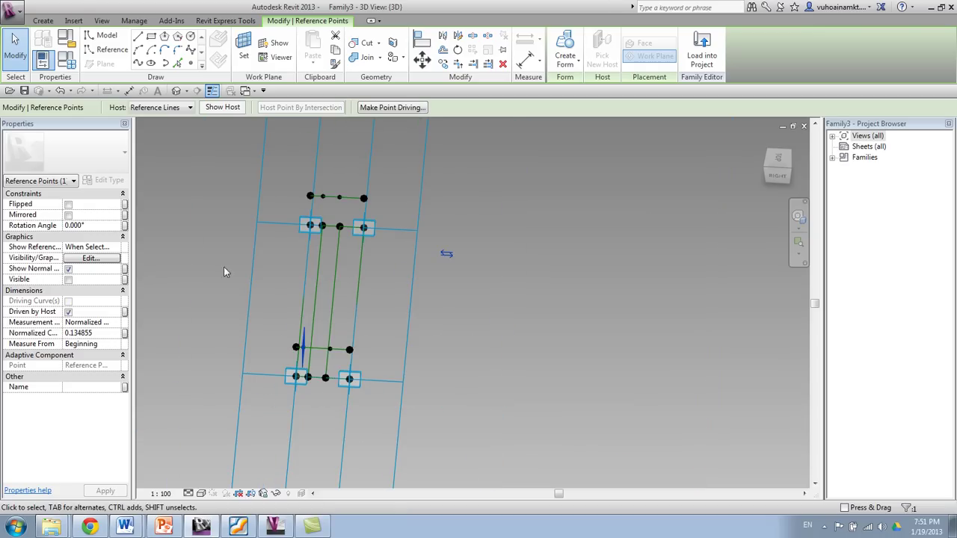
{"action": "scroll", "coordinate": [331, 361], "scroll_direction": "up", "scroll_amount": 6}
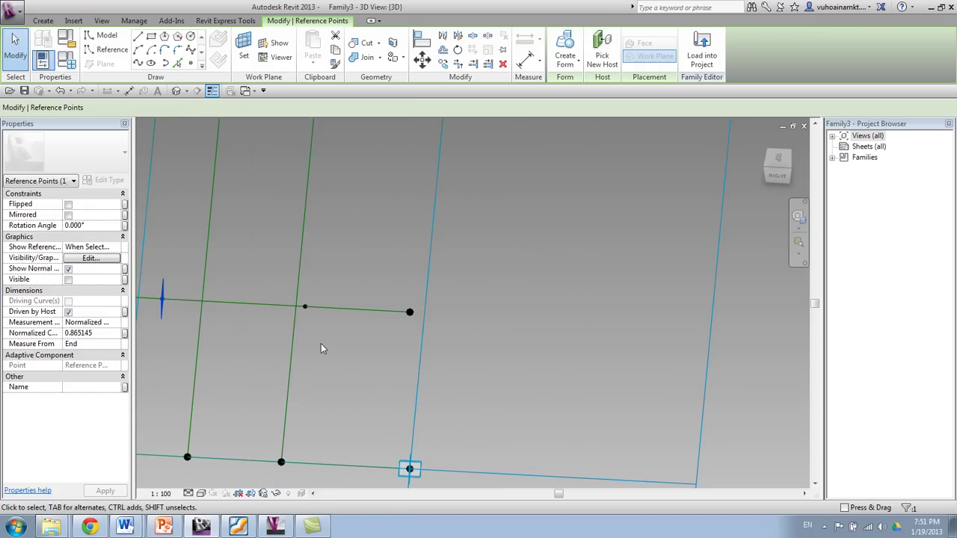
Set the second raised point on the opposite short end's line to measure from the End as well.
{"action": "scroll", "coordinate": [284, 314], "scroll_direction": "down", "scroll_amount": 5}
{"action": "scroll", "coordinate": [311, 332], "scroll_direction": "up", "scroll_amount": 6}
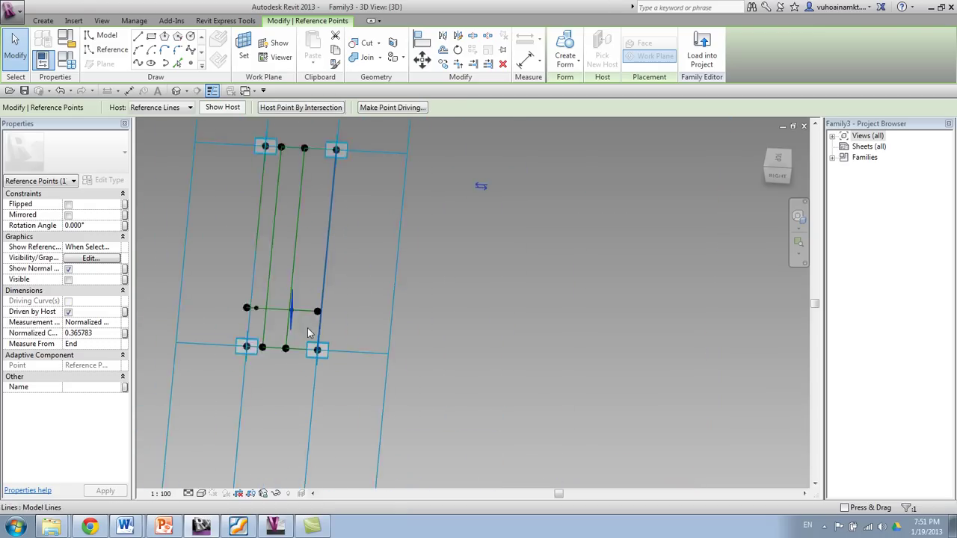
{"action": "middle_click_drag", "start_coordinate": [279, 328], "coordinate": [366, 323]}
{"action": "left_click", "coordinate": [367, 322]}
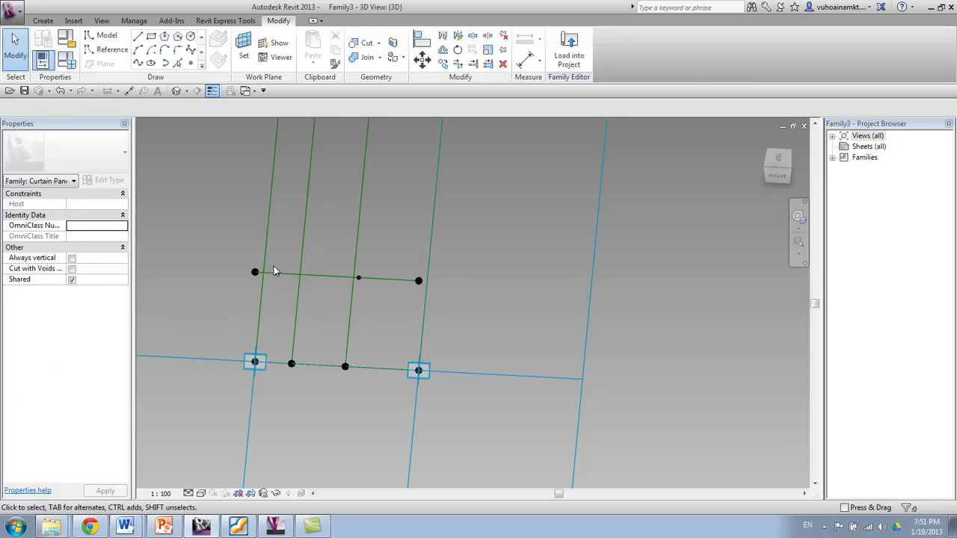
Link the normalized curve parameter of the first raised point at both ends to the existing parameter driving the first base points.
{"action": "left_click_drag", "start_coordinate": [273, 266], "coordinate": [289, 299]}
{"action": "scroll", "coordinate": [297, 275], "scroll_direction": "down", "scroll_amount": 6}
{"action": "middle_click_drag", "start_coordinate": [315, 243], "coordinate": [320, 287]}
{"action": "scroll", "coordinate": [311, 225], "scroll_direction": "up", "scroll_amount": 4}
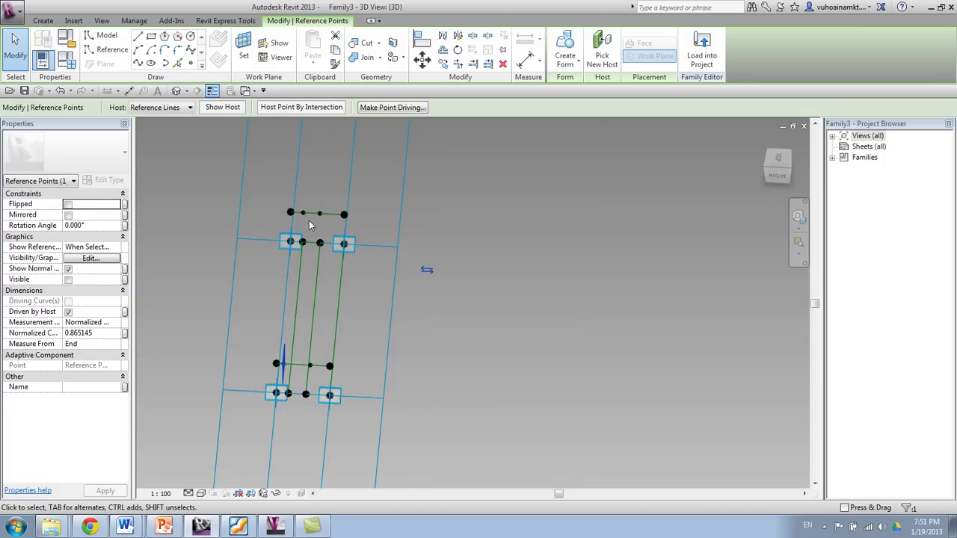
{"action": "left_click", "coordinate": [299, 205], "text": "ctrl"}
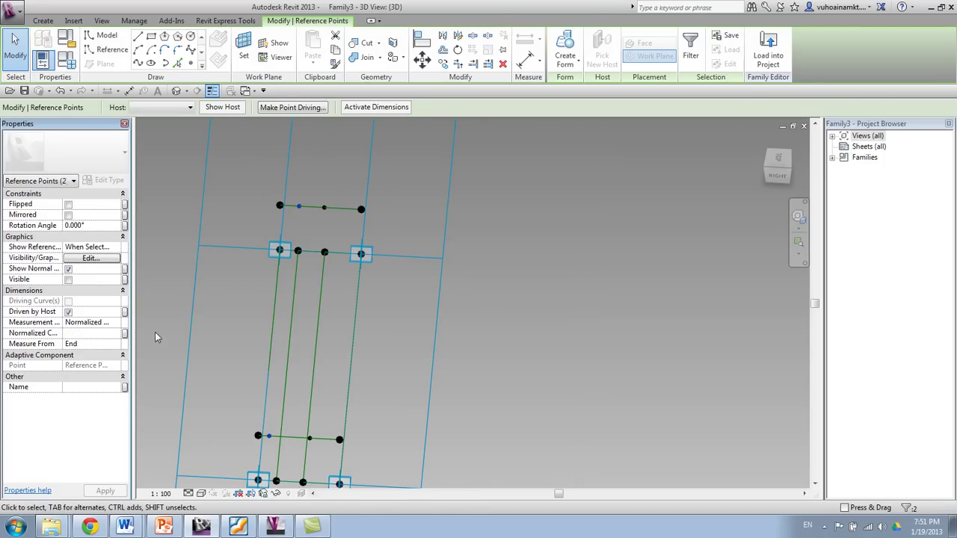
{"action": "left_click", "coordinate": [124, 333]}
{"action": "left_click", "coordinate": [405, 247]}
{"action": "left_click", "coordinate": [486, 351]}
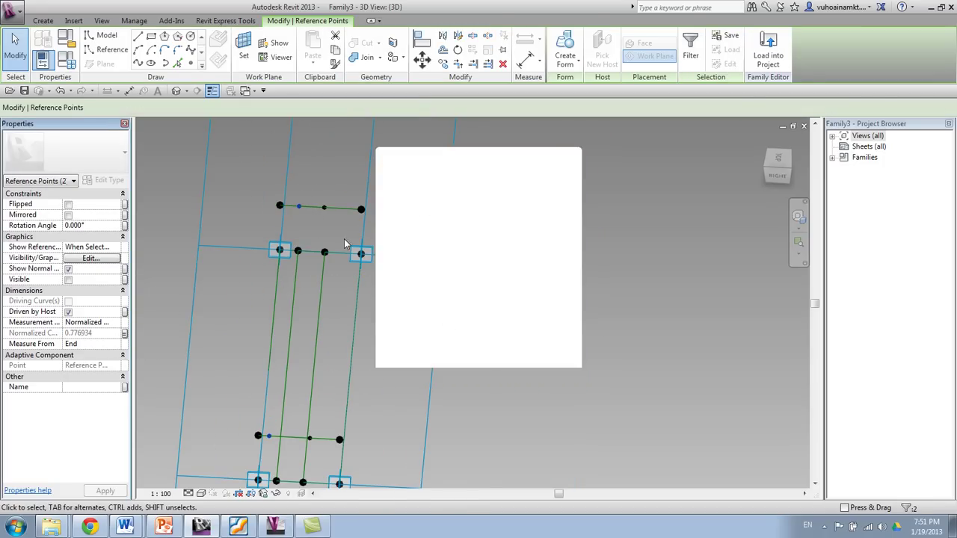
Link the normalized curve parameter of the second raised point at both ends to the other existing fin-position parameter.
{"action": "left_click_drag", "start_coordinate": [319, 196], "coordinate": [329, 213]}
{"action": "middle_click_drag", "start_coordinate": [427, 379], "coordinate": [427, 231]}
{"action": "left_click_drag", "start_coordinate": [300, 277], "coordinate": [318, 297], "text": "ctrl"}
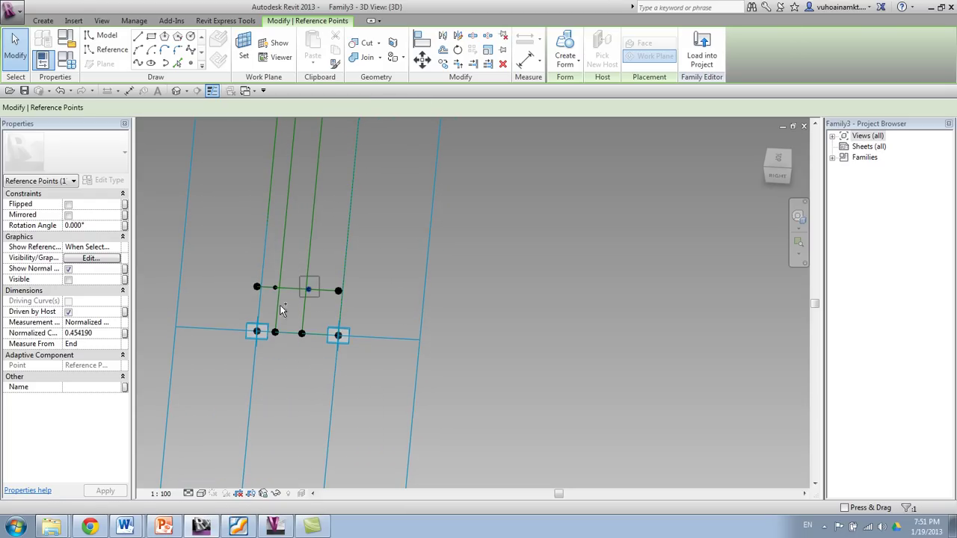
{"action": "left_click", "coordinate": [124, 333]}
{"action": "left_click", "coordinate": [410, 258]}
{"action": "left_click", "coordinate": [486, 352]}
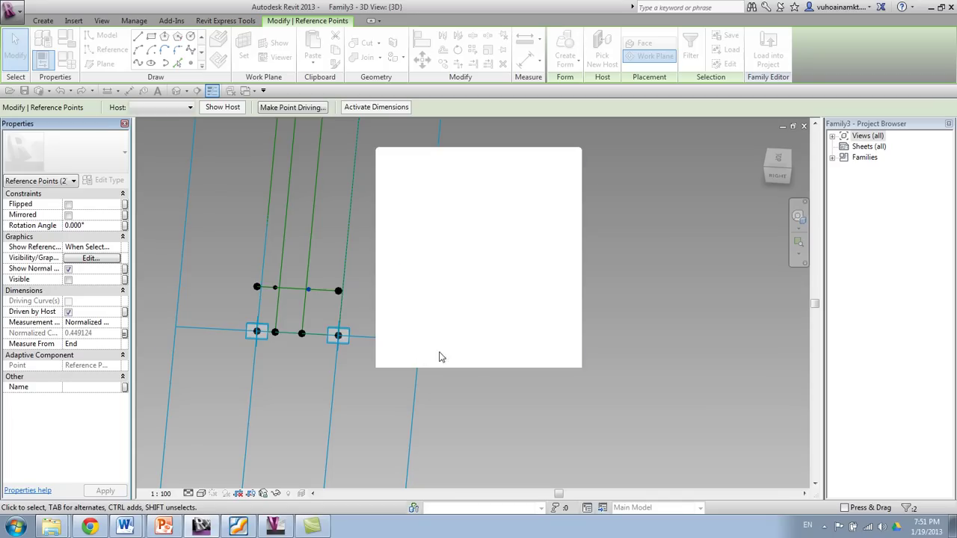
{"action": "left_click", "coordinate": [373, 366]}
Draw two lengthwise 3D-snapped reference lines connecting the matching raised points at both short ends of the panel.
{"action": "scroll", "coordinate": [455, 365], "scroll_direction": "up", "scroll_amount": 4}
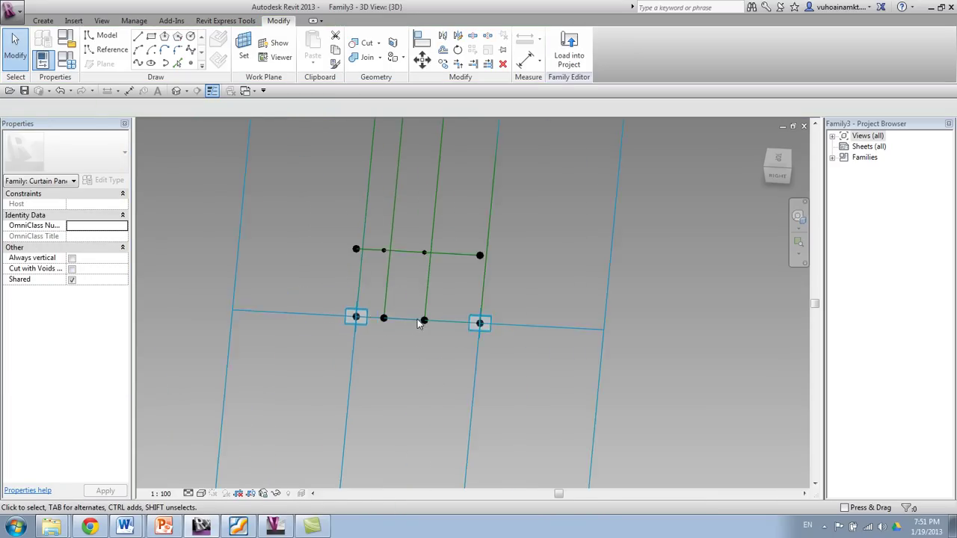
{"action": "mouse_move", "coordinate": [439, 333]}
{"action": "left_mouse_down"}
{"action": "mouse_move", "coordinate": [452, 326]}
{"action": "mouse_move", "coordinate": [432, 322]}
{"action": "left_mouse_up"}
{"action": "scroll", "coordinate": [454, 323], "scroll_direction": "down", "scroll_amount": 2}
{"action": "middle_click_drag", "start_coordinate": [564, 349], "coordinate": [338, 321], "text": "shift"}
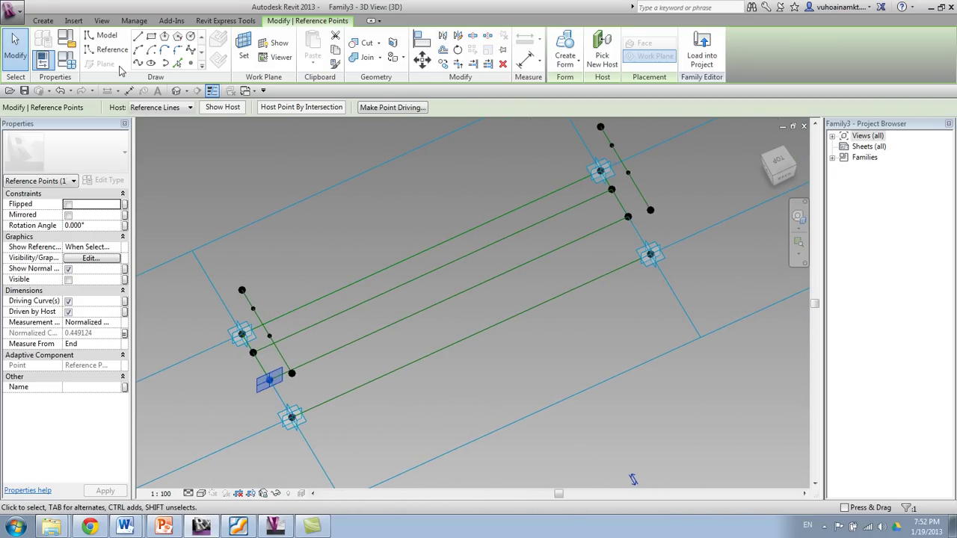
{"action": "left_click", "coordinate": [112, 52]}
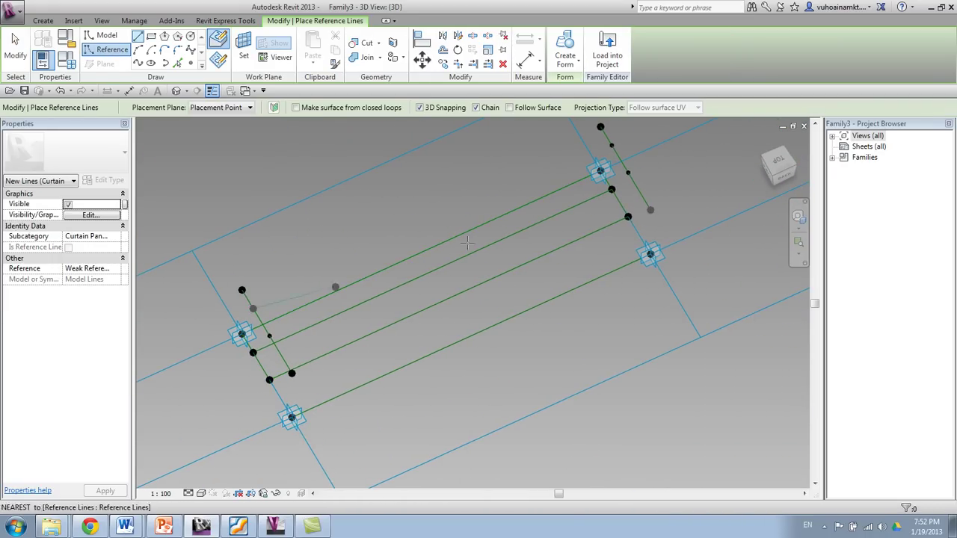
{"action": "left_click", "coordinate": [554, 196]}
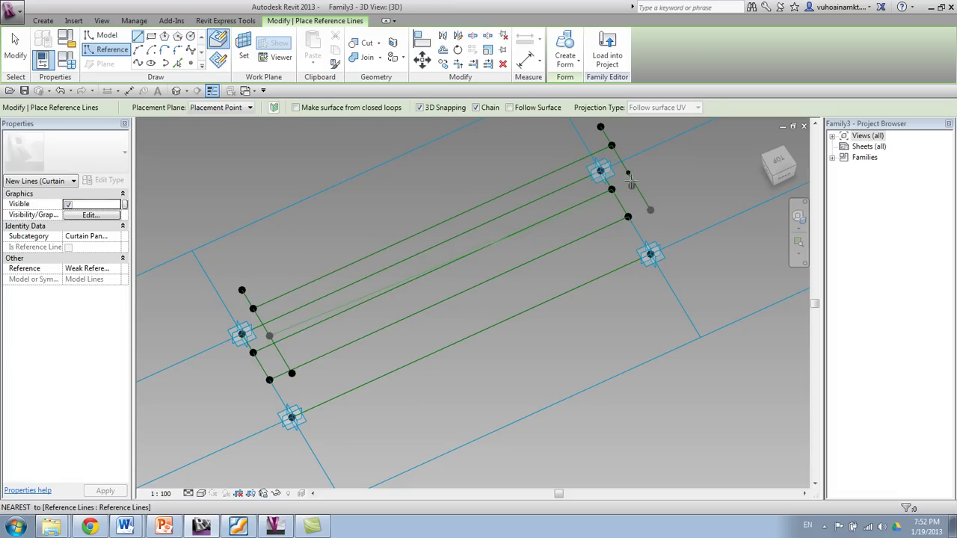
{"action": "left_click", "coordinate": [630, 172]}
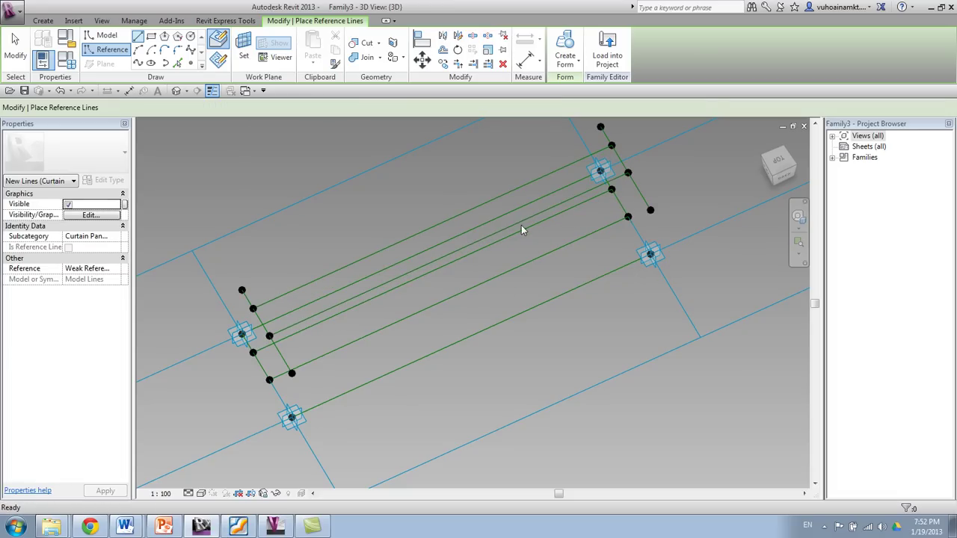
{"action": "key", "text": "Escape"}
{"action": "key", "text": "Escape"}
Create a vertical fin surface form from the first raised lengthwise reference line and the base line directly beneath it.
{"action": "left_click", "coordinate": [508, 193]}
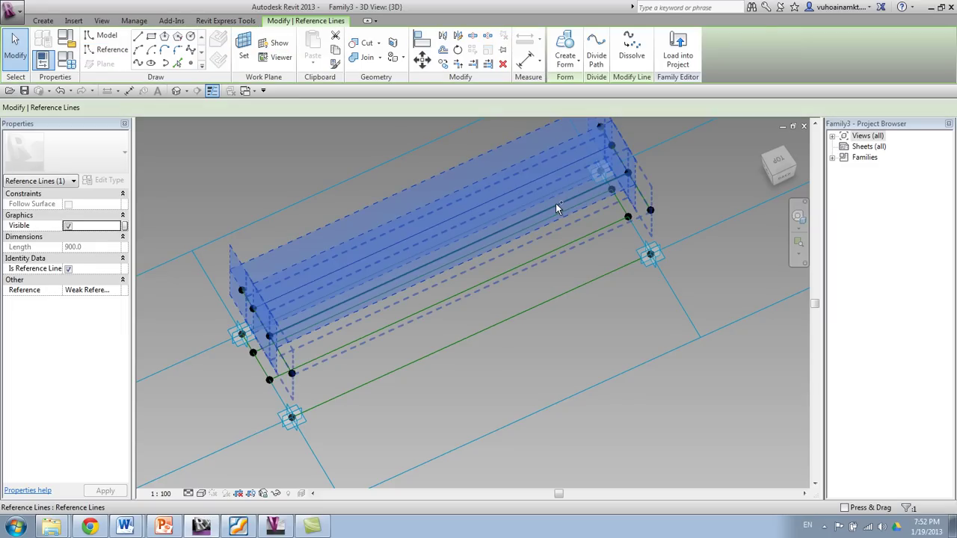
{"action": "left_click", "coordinate": [516, 224], "text": "ctrl"}
{"action": "middle_click_drag", "start_coordinate": [539, 348], "coordinate": [683, 252], "text": "shift"}
{"action": "left_click", "coordinate": [683, 257]}
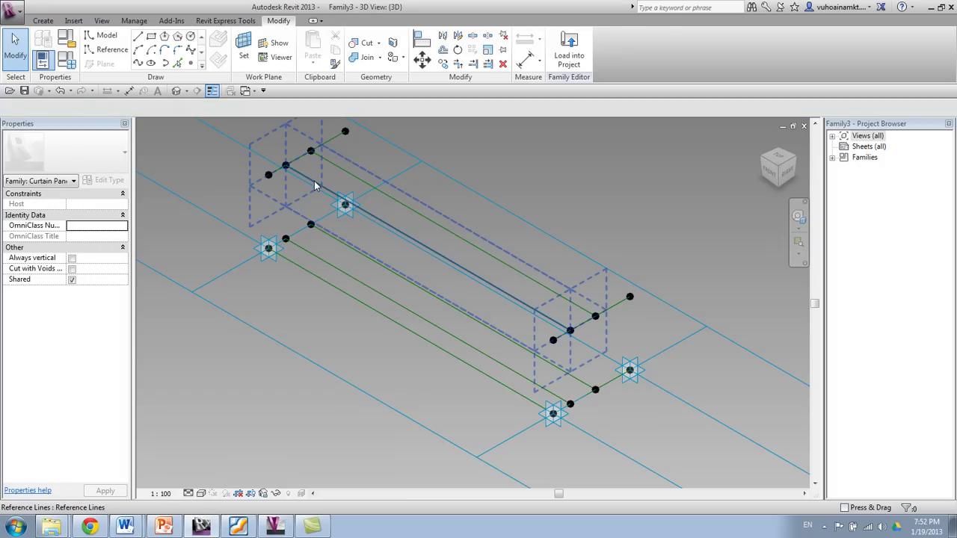
{"action": "left_click", "coordinate": [316, 246]}
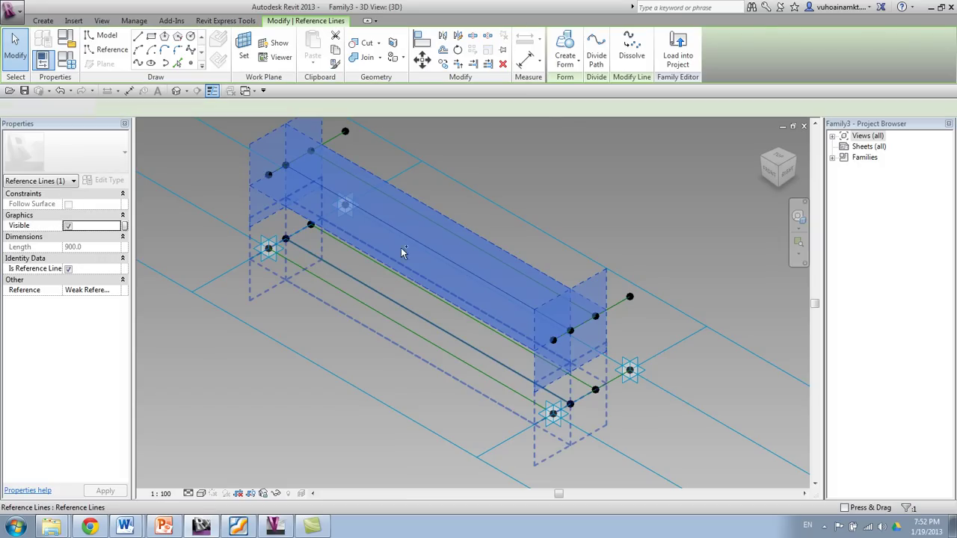
{"action": "left_click", "coordinate": [566, 55]}
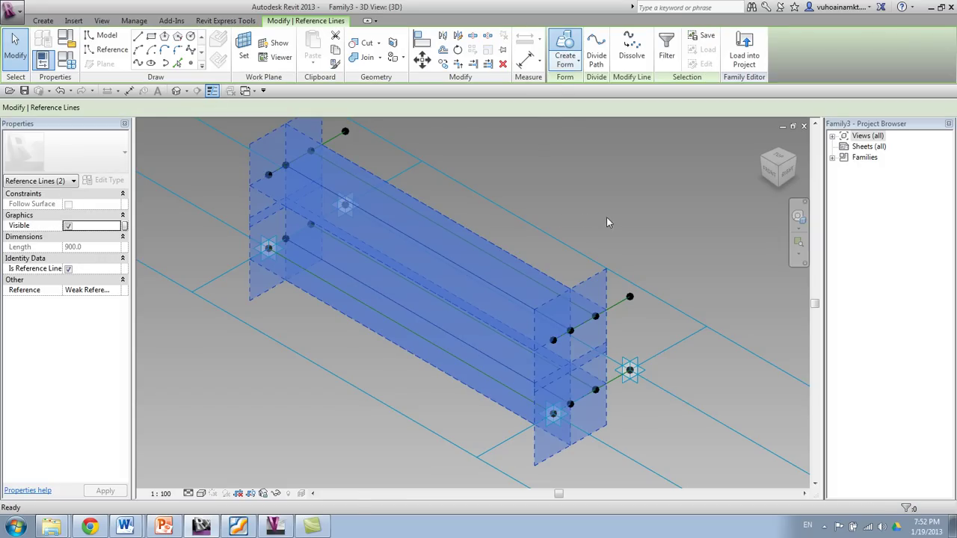
{"action": "middle_click_drag", "start_coordinate": [594, 260], "coordinate": [511, 253], "text": "shift"}
{"action": "middle_click_drag", "start_coordinate": [355, 490], "coordinate": [549, 397], "text": "shift"}
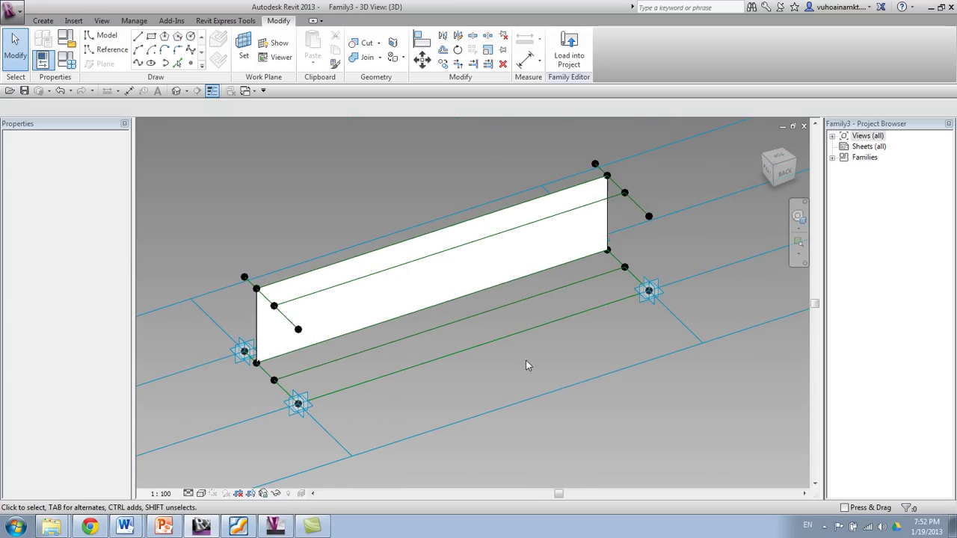
Create a second vertical fin surface form from the second raised lengthwise reference line and the base line directly beneath it.
{"action": "middle_click_drag", "start_coordinate": [594, 333], "coordinate": [575, 231], "text": "shift"}
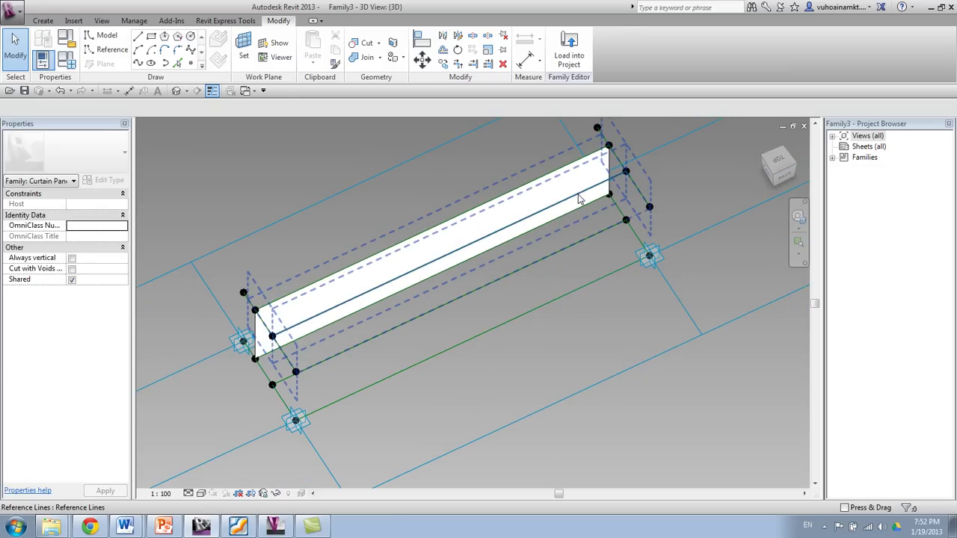
{"action": "left_click", "coordinate": [602, 235]}
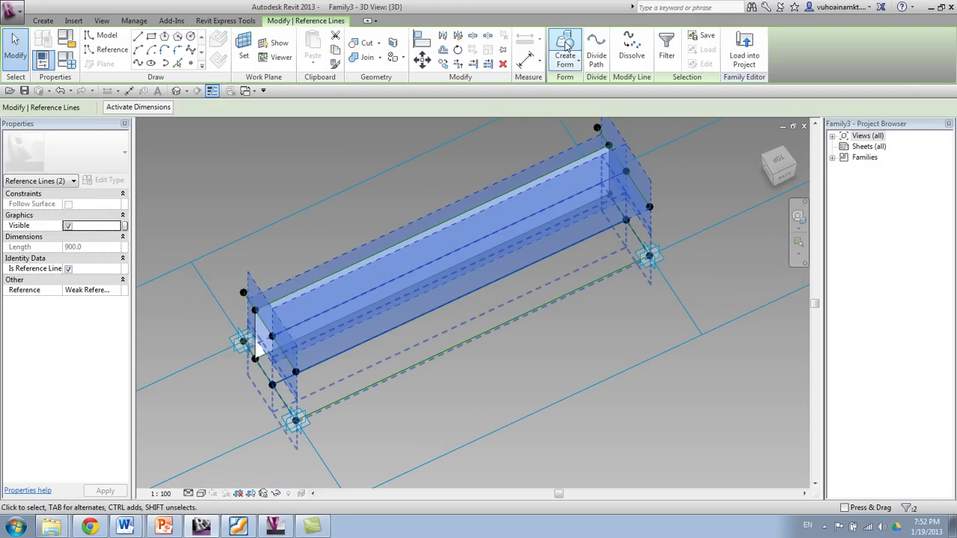
{"action": "key", "text": "Escape"}
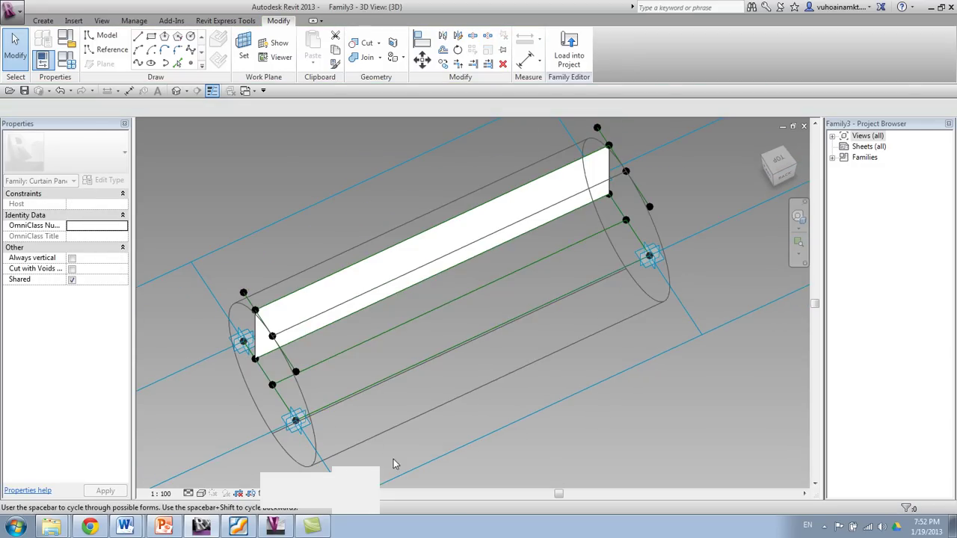
Flex the fin height by moving the end raised corner point vertically to an offset of 54, then up to about 84.
{"action": "middle_click_drag", "start_coordinate": [521, 364], "coordinate": [374, 376]}
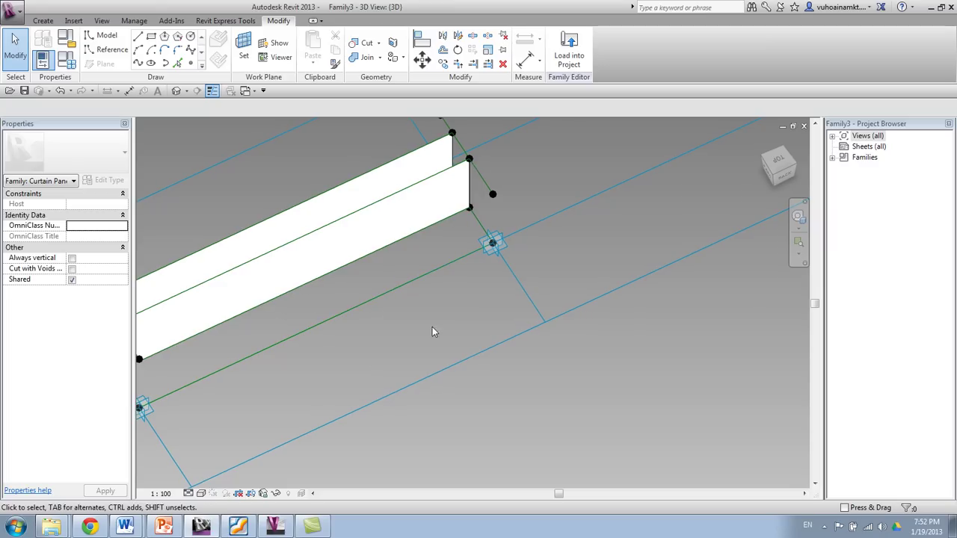
{"action": "left_click", "coordinate": [506, 212]}
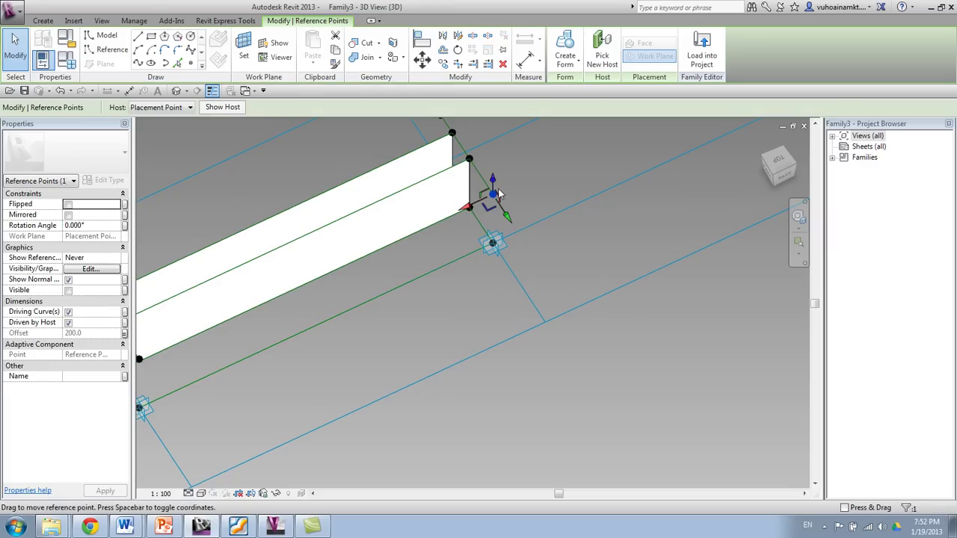
{"action": "left_click_drag", "start_coordinate": [492, 196], "coordinate": [492, 216]}
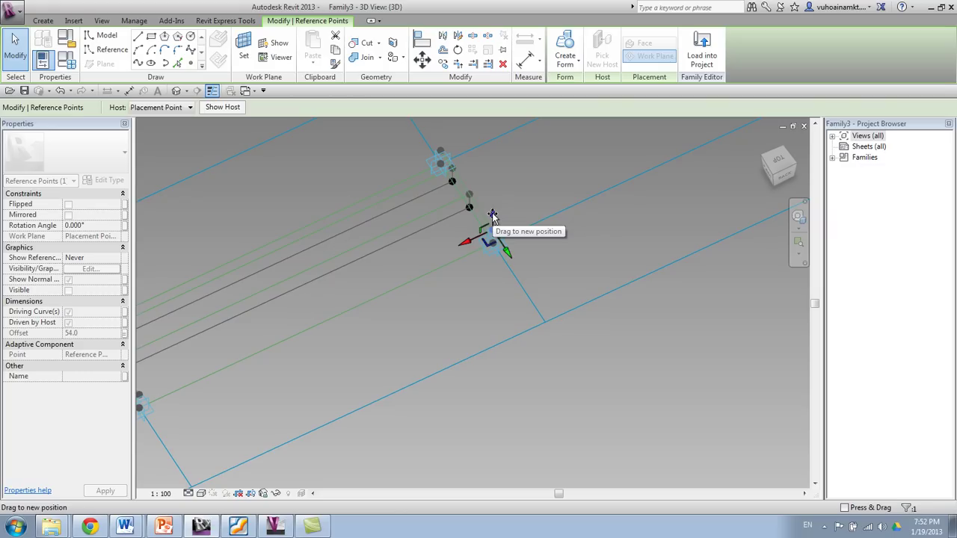
{"action": "middle_click_drag", "start_coordinate": [467, 290], "coordinate": [498, 224], "text": "shift"}
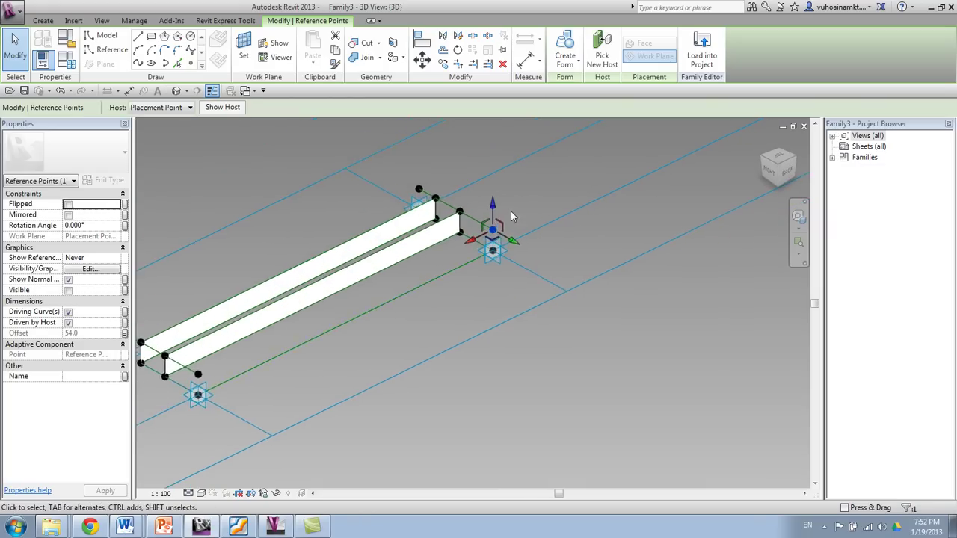
{"action": "scroll", "coordinate": [502, 210], "scroll_direction": "up", "scroll_amount": 1}
{"action": "left_click_drag", "start_coordinate": [486, 217], "coordinate": [486, 199]}
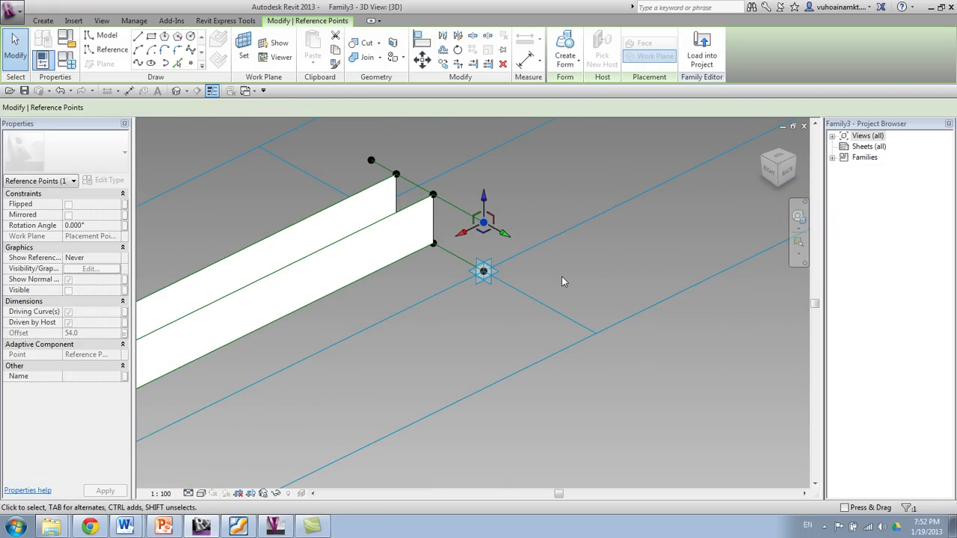
Check the H parameter's value in the family types and close the dialog.
{"action": "left_click", "coordinate": [67, 60]}
{"action": "left_click", "coordinate": [216, 176]}
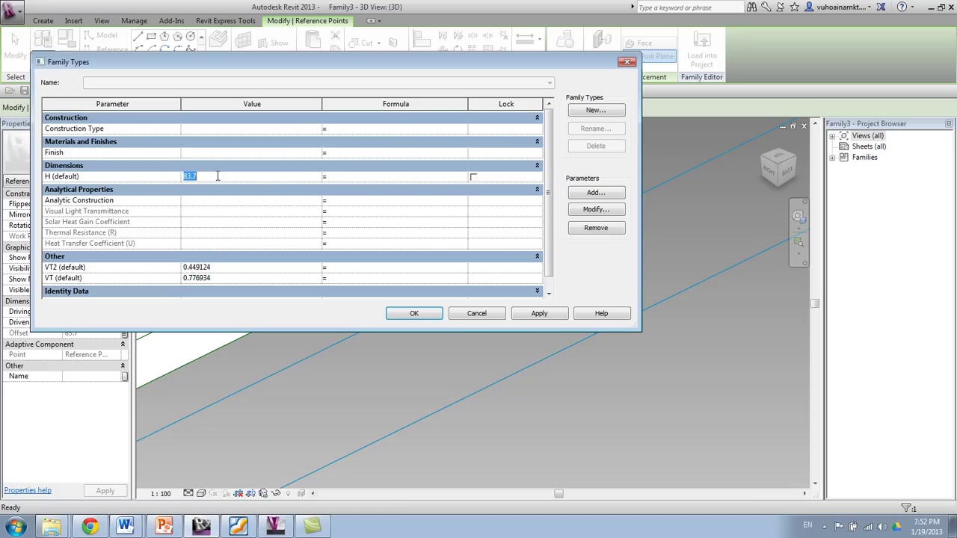
{"action": "left_click", "coordinate": [400, 314]}
{"action": "left_click", "coordinate": [413, 351]}
Load the rebuilt Family3 curtain panel into the vn panel randomize family.
{"action": "scroll", "coordinate": [427, 349], "scroll_direction": "down", "scroll_amount": 3}
{"action": "middle_click_drag", "start_coordinate": [415, 329], "coordinate": [641, 356], "text": "shift"}
{"action": "middle_click_drag", "start_coordinate": [641, 356], "coordinate": [445, 339]}
{"action": "scroll", "coordinate": [443, 338], "scroll_direction": "up", "scroll_amount": 2}
{"action": "middle_click_drag", "start_coordinate": [377, 318], "coordinate": [360, 355], "text": "shift"}
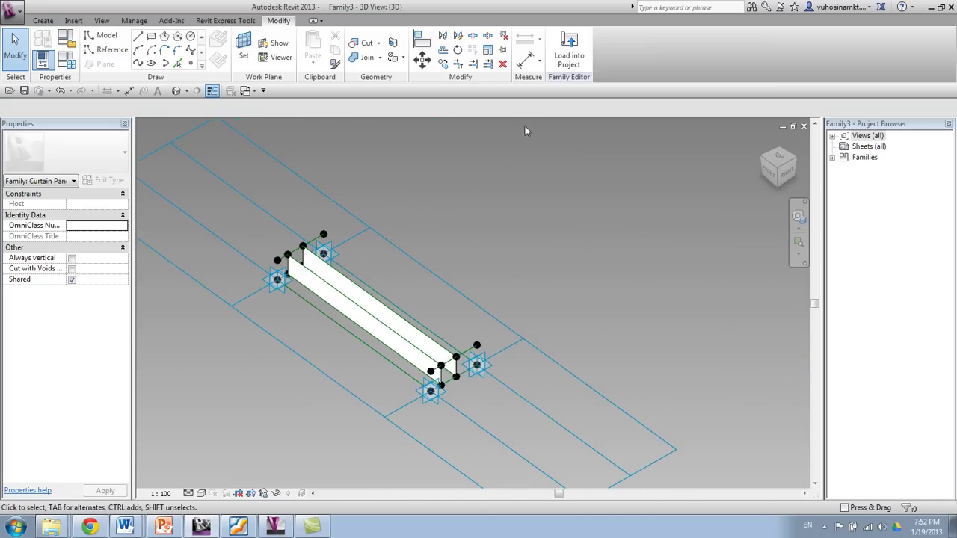
{"action": "left_click", "coordinate": [566, 59]}
{"action": "left_click", "coordinate": [445, 357]}
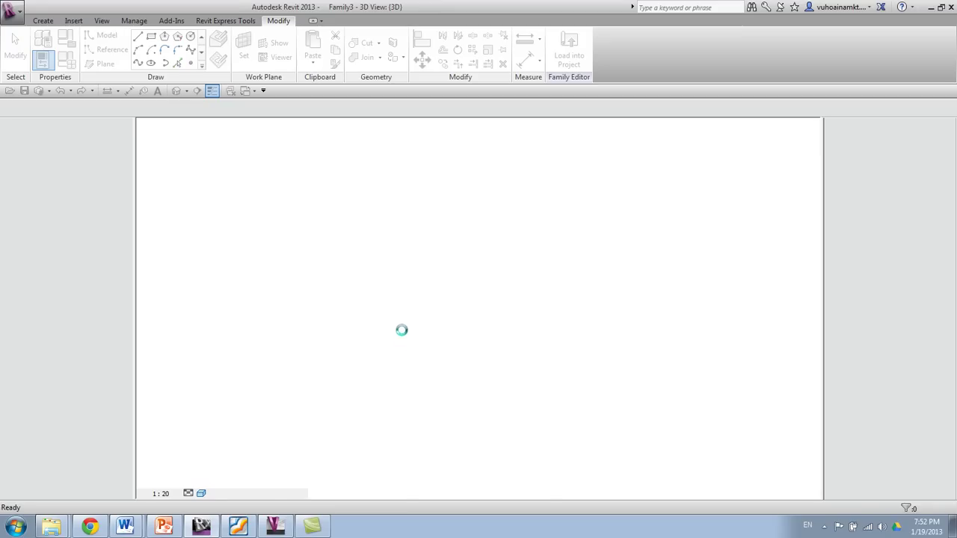
{"action": "left_click", "coordinate": [427, 276]}
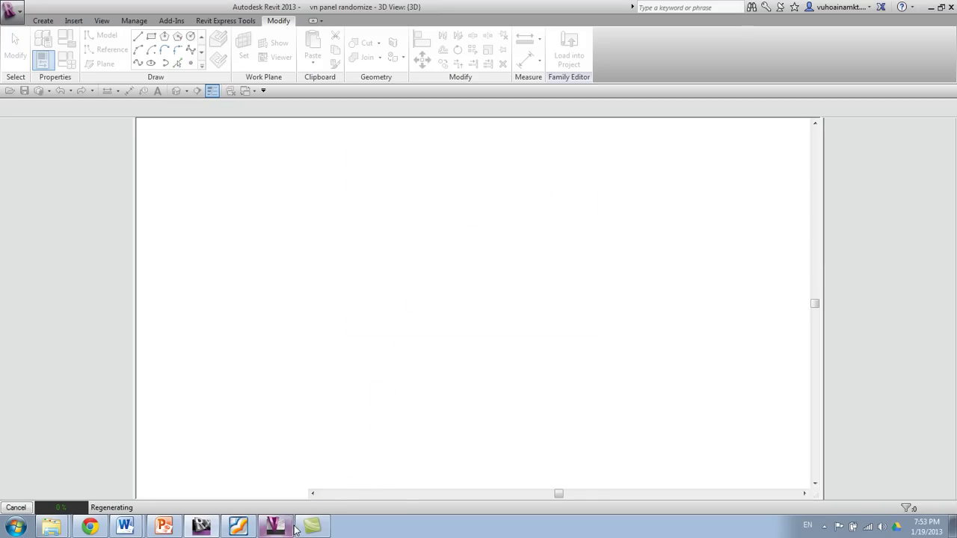
Examine the reloaded Family3 panels on the divided surface, including the fins on one individual corner panel.
{"action": "mouse_move", "coordinate": [297, 529]}
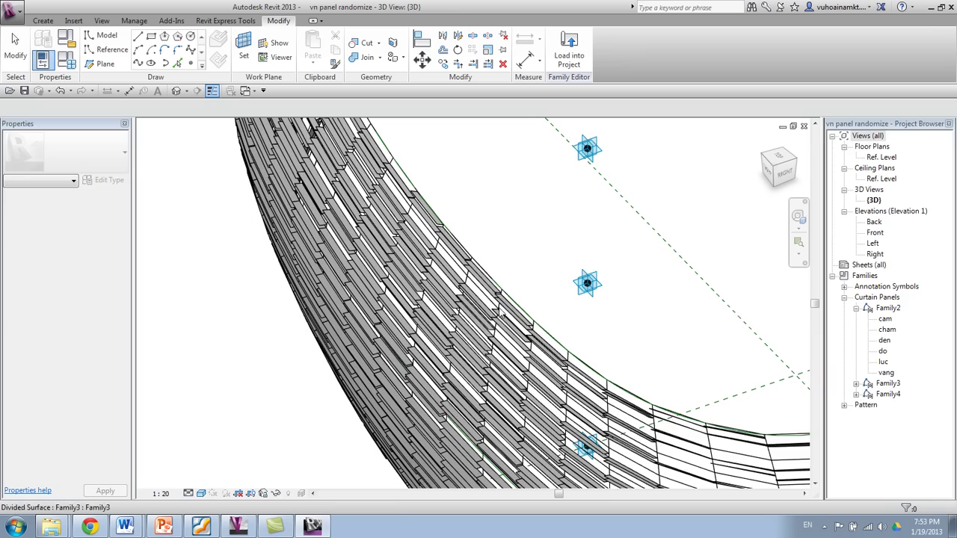
{"action": "middle_click_drag", "start_coordinate": [504, 245], "coordinate": [777, 174], "text": "shift"}
{"action": "middle_click_drag", "start_coordinate": [515, 419], "coordinate": [582, 404]}
{"action": "scroll", "coordinate": [505, 364], "scroll_direction": "up", "scroll_amount": 2}
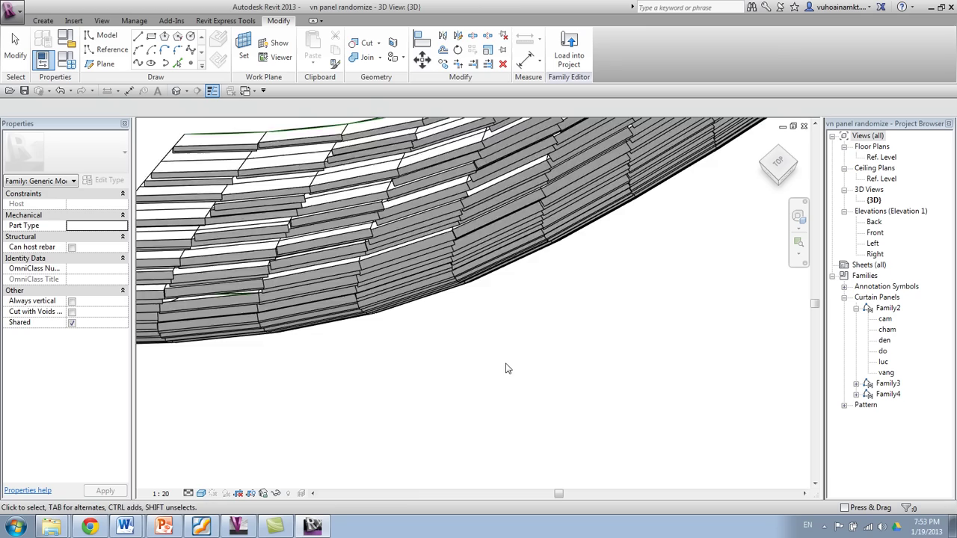
{"action": "middle_click_drag", "start_coordinate": [503, 335], "coordinate": [511, 220], "text": "shift"}
{"action": "scroll", "coordinate": [511, 219], "scroll_direction": "down", "scroll_amount": 5}
{"action": "middle_click_drag", "start_coordinate": [506, 276], "coordinate": [397, 247], "text": "shift"}
{"action": "scroll", "coordinate": [397, 247], "scroll_direction": "up", "scroll_amount": 5}
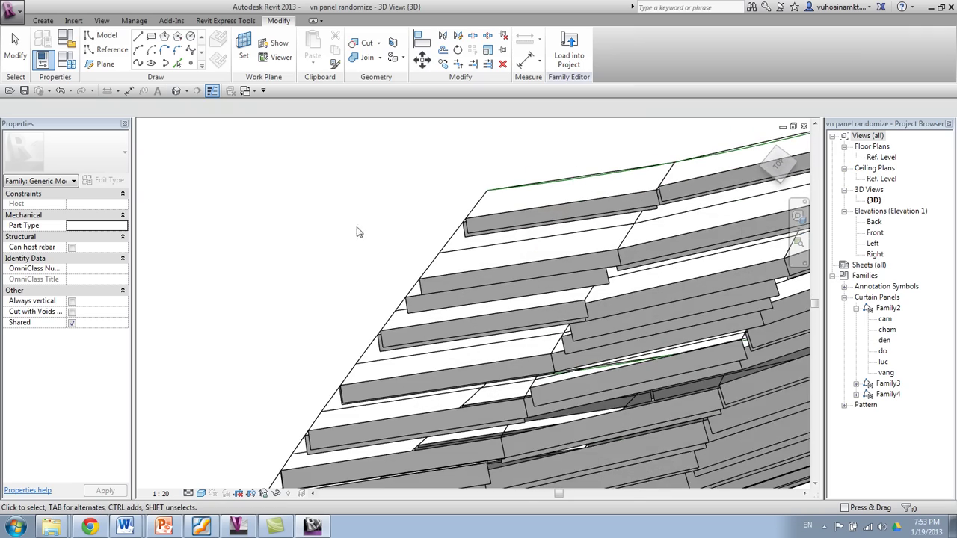
{"action": "key", "text": "Tab"}
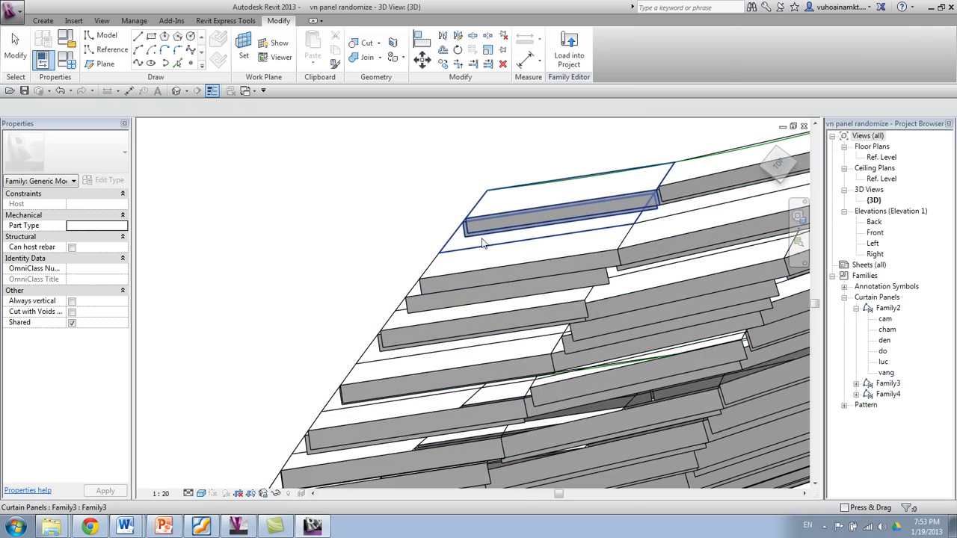
{"action": "left_click", "coordinate": [515, 238]}
{"action": "middle_click_drag", "start_coordinate": [386, 236], "coordinate": [434, 190], "text": "shift"}
{"action": "scroll", "coordinate": [426, 186], "scroll_direction": "down", "scroll_amount": 10}
{"action": "left_click", "coordinate": [546, 317]}
{"action": "middle_click_drag", "start_coordinate": [546, 317], "coordinate": [486, 239], "text": "shift"}
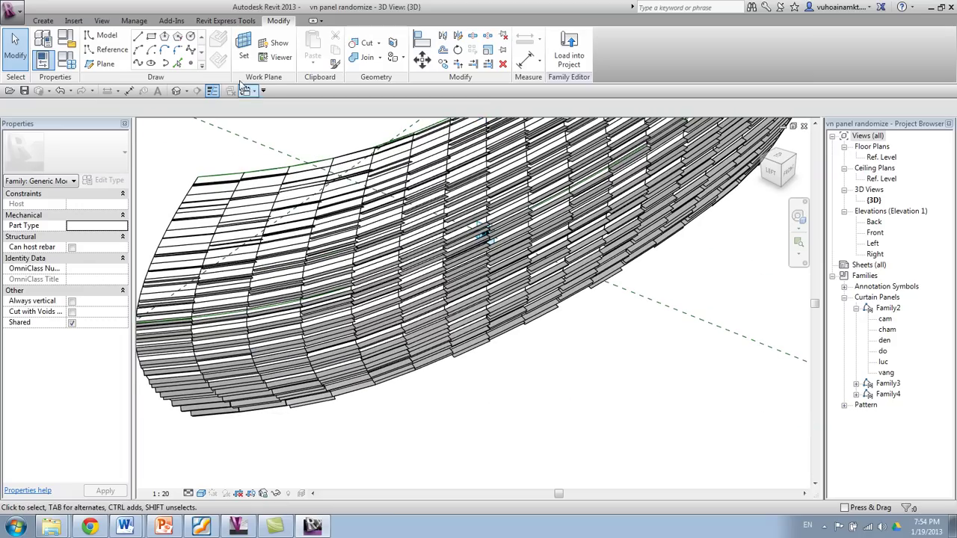
Open the Randomizer add-in and choose the Family3 curtain panel family for randomizing.
{"action": "left_click", "coordinate": [172, 21]}
{"action": "left_click", "coordinate": [97, 46]}
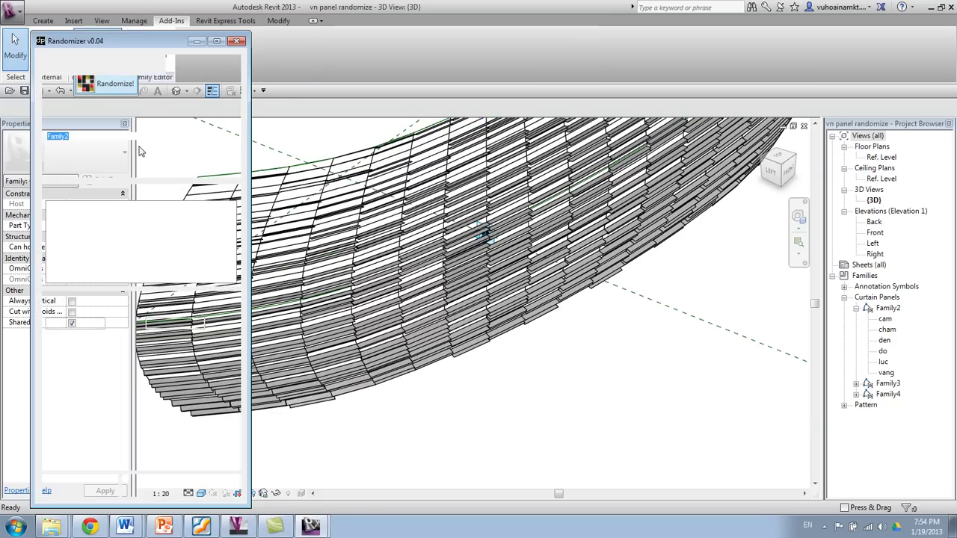
{"action": "left_click", "coordinate": [231, 136]}
{"action": "left_click", "coordinate": [152, 157]}
Add the VT parameter with a range of 0 to 1 and randomize it across the Family3 panels.
{"action": "left_click", "coordinate": [50, 242]}
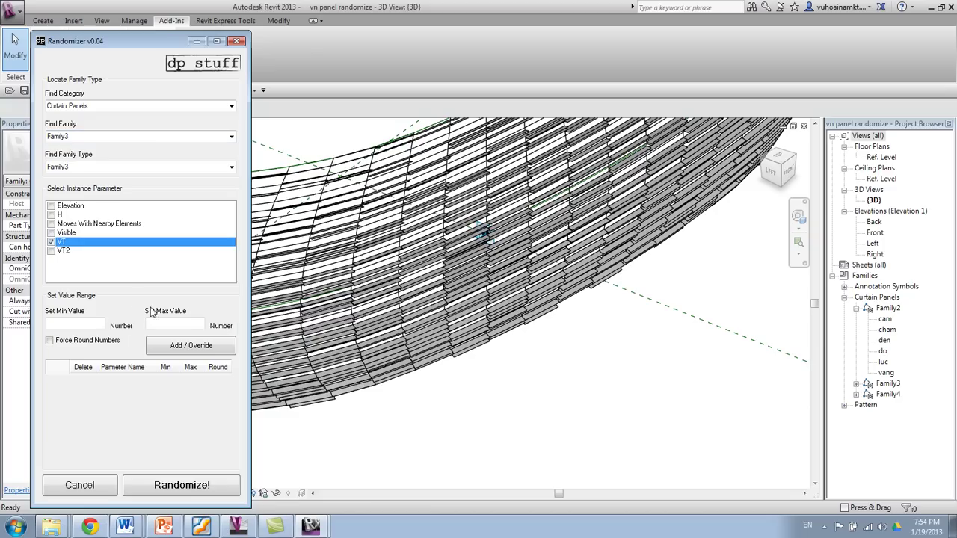
{"action": "left_click", "coordinate": [95, 322]}
{"action": "left_click", "coordinate": [166, 322]}
{"action": "type", "text": "1"}
{"action": "left_click", "coordinate": [179, 349]}
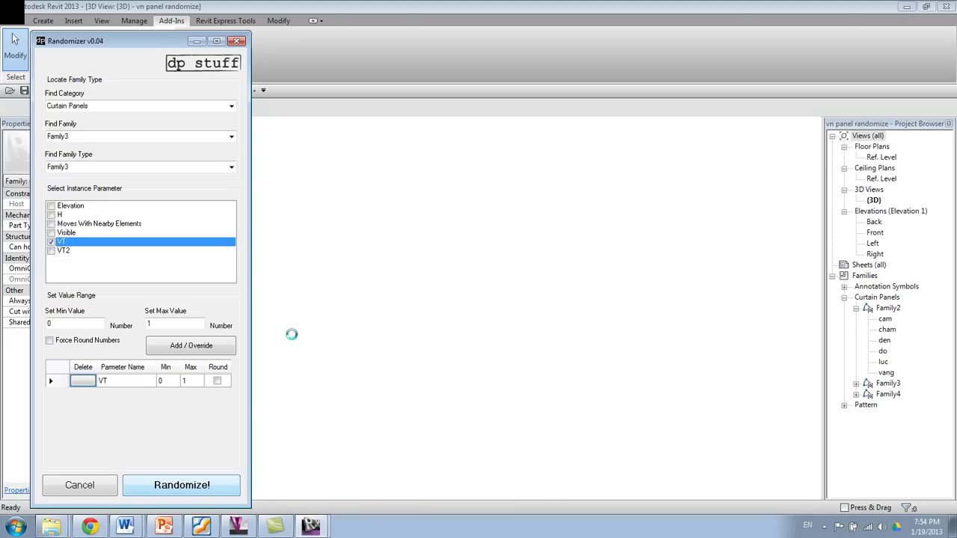
Replace VT with VT2 in the randomize list, using a range of 0 to 1, and randomize it across the panels.
{"action": "scroll", "coordinate": [421, 435], "scroll_direction": "down", "scroll_amount": 2}
{"action": "middle_click_drag", "start_coordinate": [421, 435], "coordinate": [598, 441]}
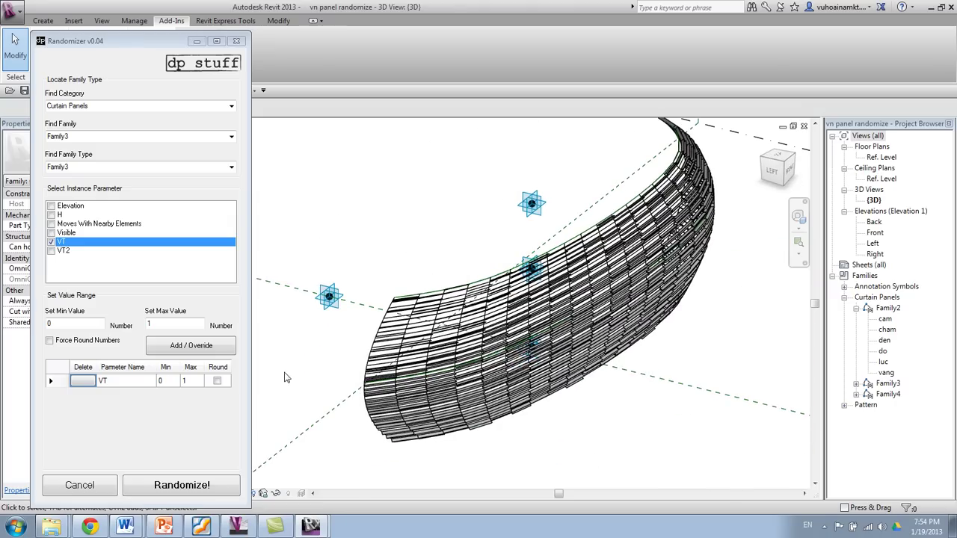
{"action": "left_click", "coordinate": [51, 251]}
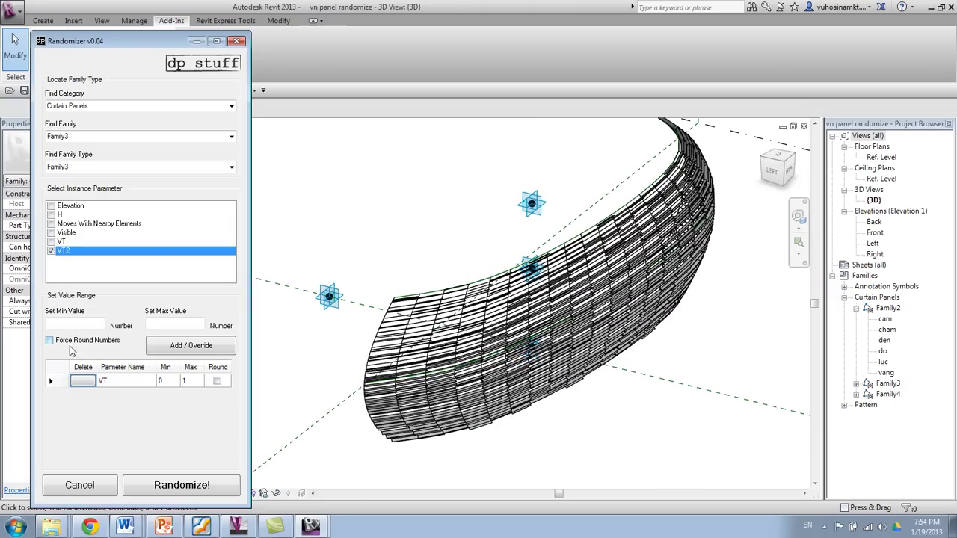
{"action": "type", "text": "0"}
{"action": "key", "text": "Tab"}
{"action": "type", "text": "1"}
{"action": "left_click", "coordinate": [168, 345]}
{"action": "left_click", "coordinate": [82, 380]}
{"action": "left_click", "coordinate": [183, 485]}
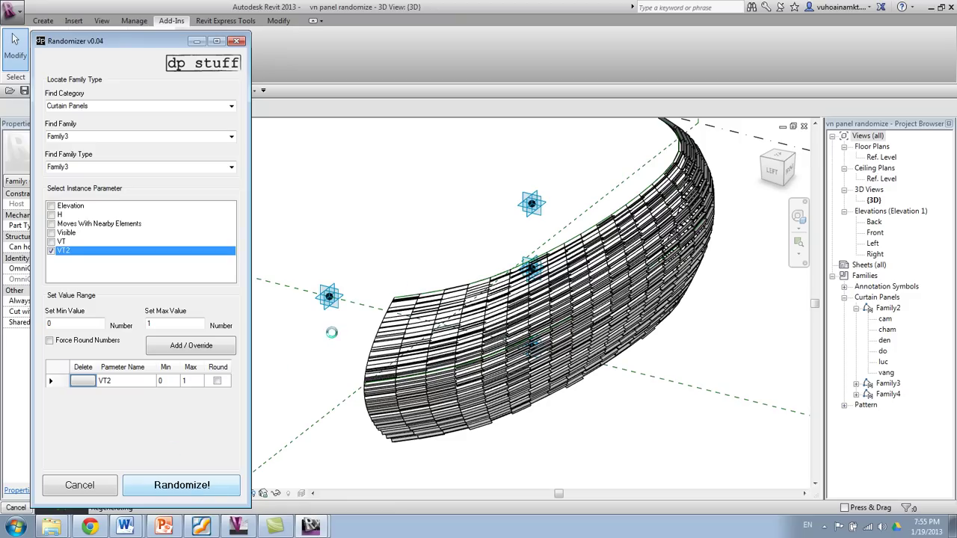
{"action": "left_click", "coordinate": [90, 527]}
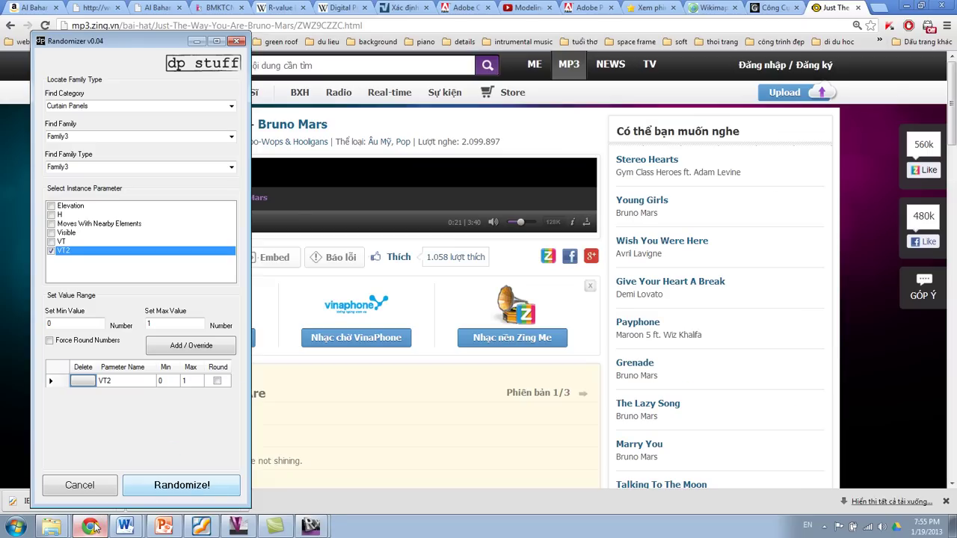
{"action": "left_click", "coordinate": [105, 529]}
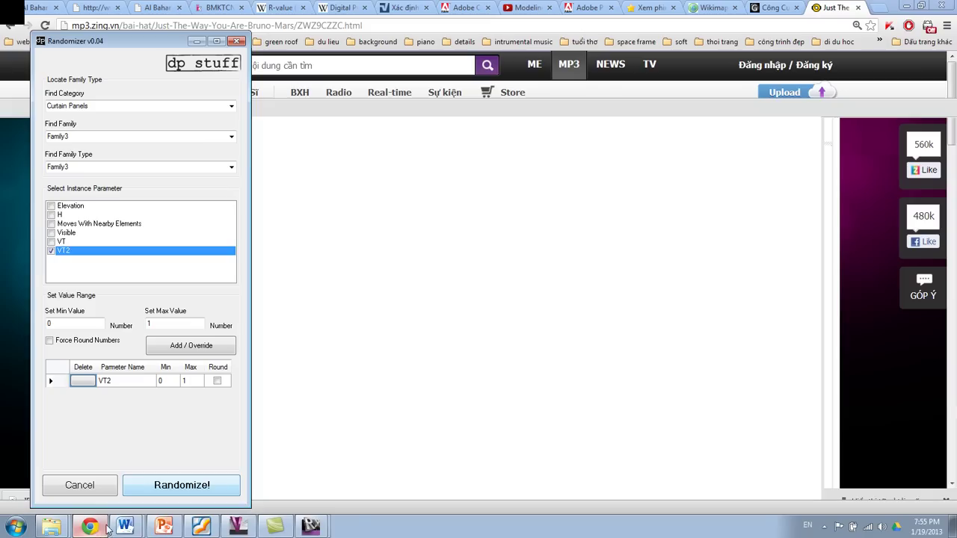
{"action": "left_click", "coordinate": [238, 528]}
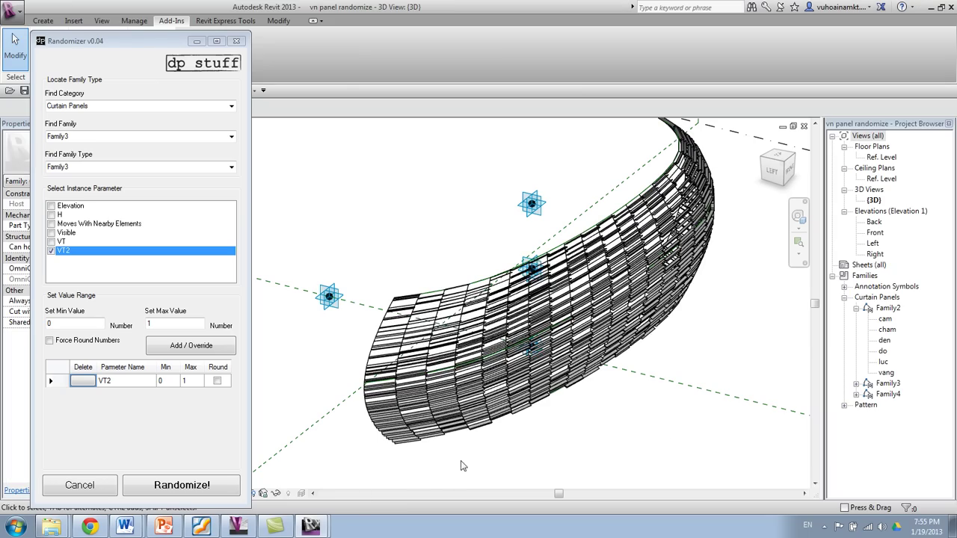
Examine the randomized fin positions across the curved divided surface from several angles.
{"action": "middle_click_drag", "start_coordinate": [670, 443], "coordinate": [593, 484]}
{"action": "scroll", "coordinate": [617, 381], "scroll_direction": "up", "scroll_amount": 3}
{"action": "scroll", "coordinate": [647, 396], "scroll_direction": "up", "scroll_amount": 3}
{"action": "middle_click_drag", "start_coordinate": [647, 395], "coordinate": [493, 237], "text": "shift"}
{"action": "scroll", "coordinate": [491, 236], "scroll_direction": "down", "scroll_amount": 3}
{"action": "middle_click_drag", "start_coordinate": [667, 244], "coordinate": [630, 396], "text": "shift"}
{"action": "scroll", "coordinate": [464, 396], "scroll_direction": "down", "scroll_amount": 2}
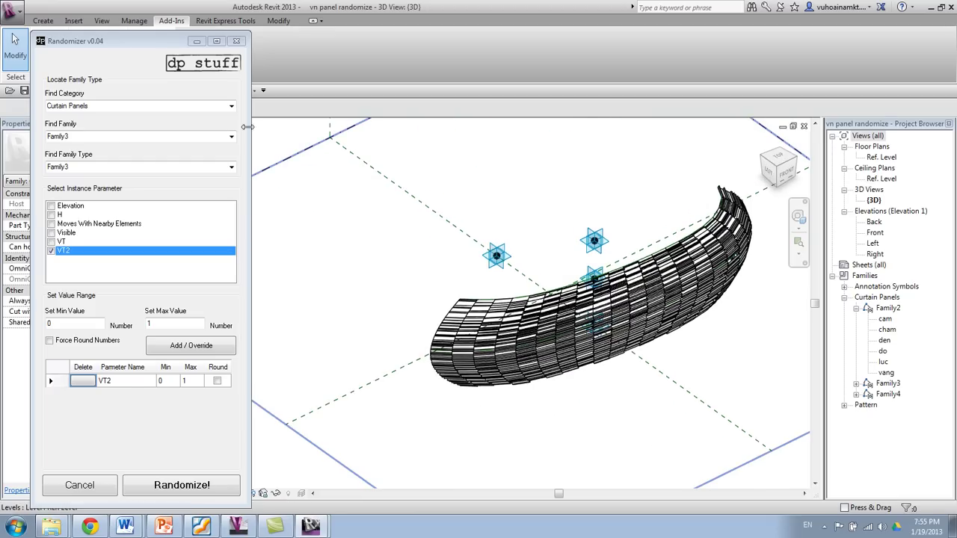
Close the Randomizer and switch to the Family4(Recovery) 3D view.
{"action": "left_click", "coordinate": [236, 42]}
{"action": "middle_click_drag", "start_coordinate": [643, 344], "coordinate": [542, 354]}
{"action": "scroll", "coordinate": [553, 335], "scroll_direction": "up", "scroll_amount": 4}
{"action": "key", "text": "ctrl+Tab"}
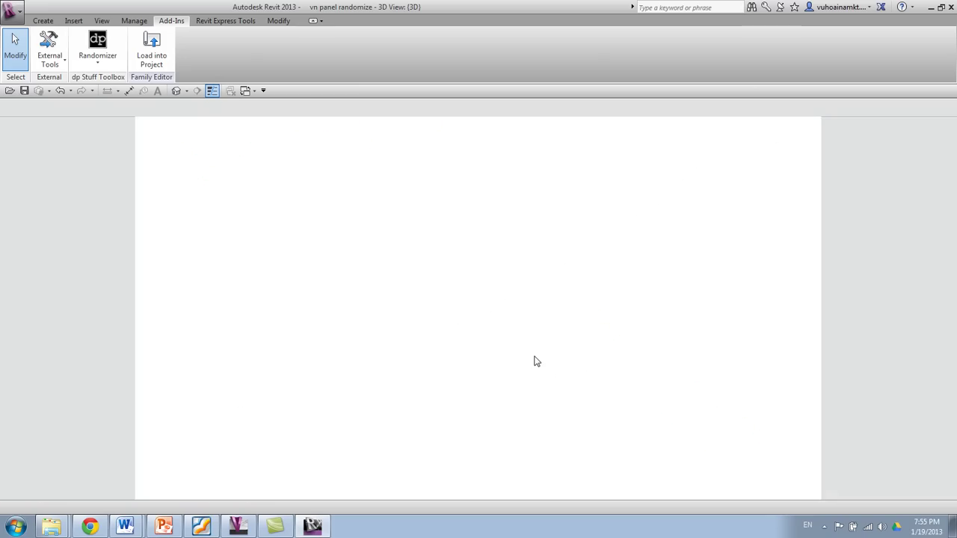
{"action": "key", "text": "ctrl+Tab"}
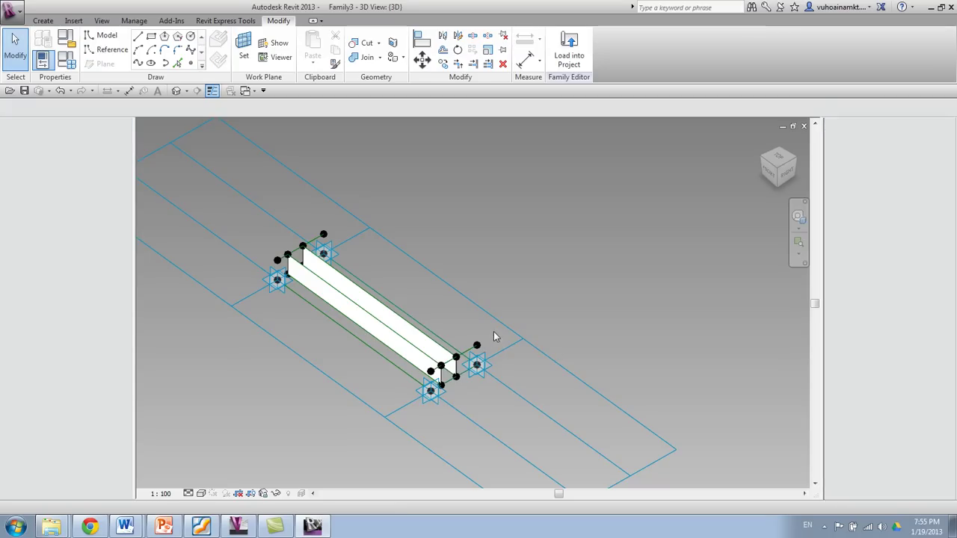
{"action": "key", "text": "ctrl+Tab"}
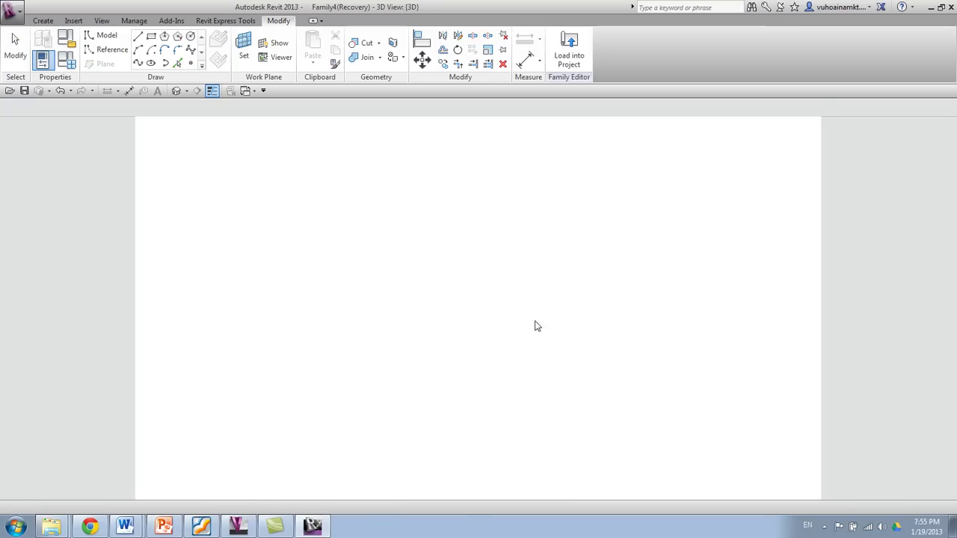
Reset temporary hide/isolate in the Family4(Recovery) 3D view and examine the panelled curved surface up close.
{"action": "scroll", "coordinate": [554, 425], "scroll_direction": "down", "scroll_amount": 3}
{"action": "scroll", "coordinate": [348, 361], "scroll_direction": "up", "scroll_amount": 2}
{"action": "middle_click_drag", "start_coordinate": [463, 361], "coordinate": [292, 334]}
{"action": "middle_click_drag", "start_coordinate": [548, 399], "coordinate": [374, 341], "text": "shift"}
{"action": "key", "text": "h"}
{"action": "key", "text": "r"}
{"action": "scroll", "coordinate": [374, 332], "scroll_direction": "up", "scroll_amount": 5}
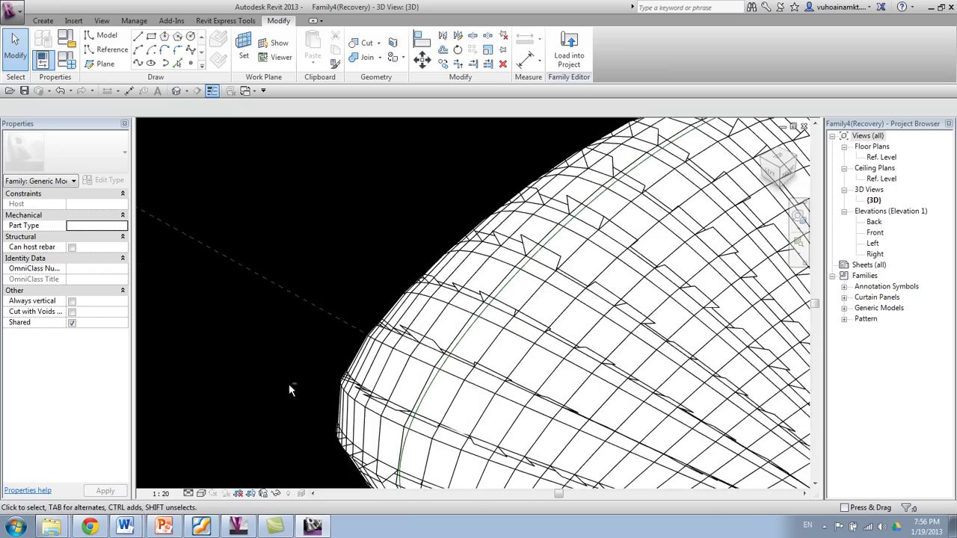